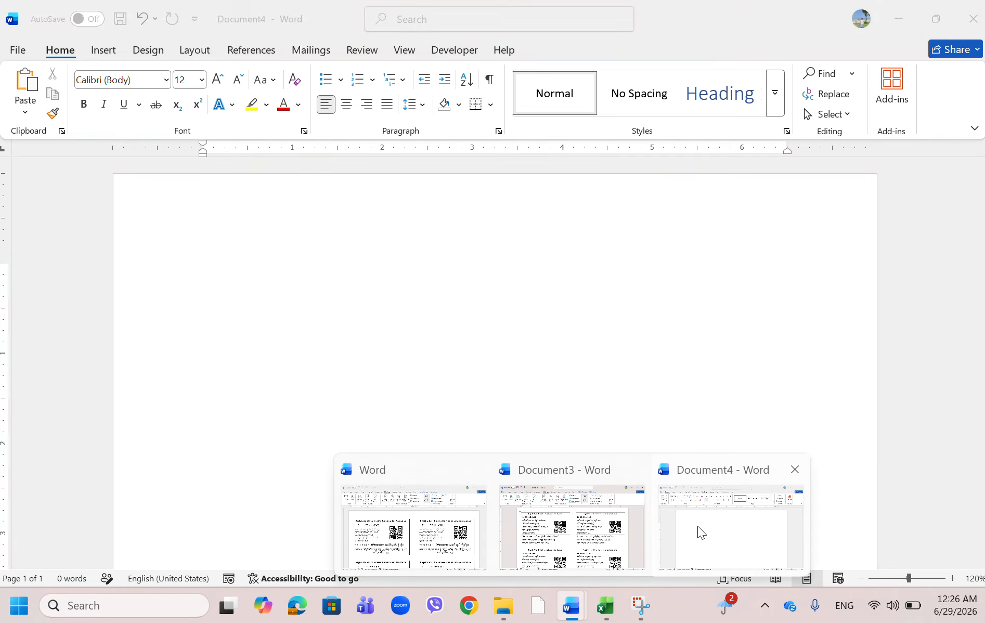
Step: Enter the line "How to create QR can to apply in OFFLine version" in the blank Document4
click(698, 526)
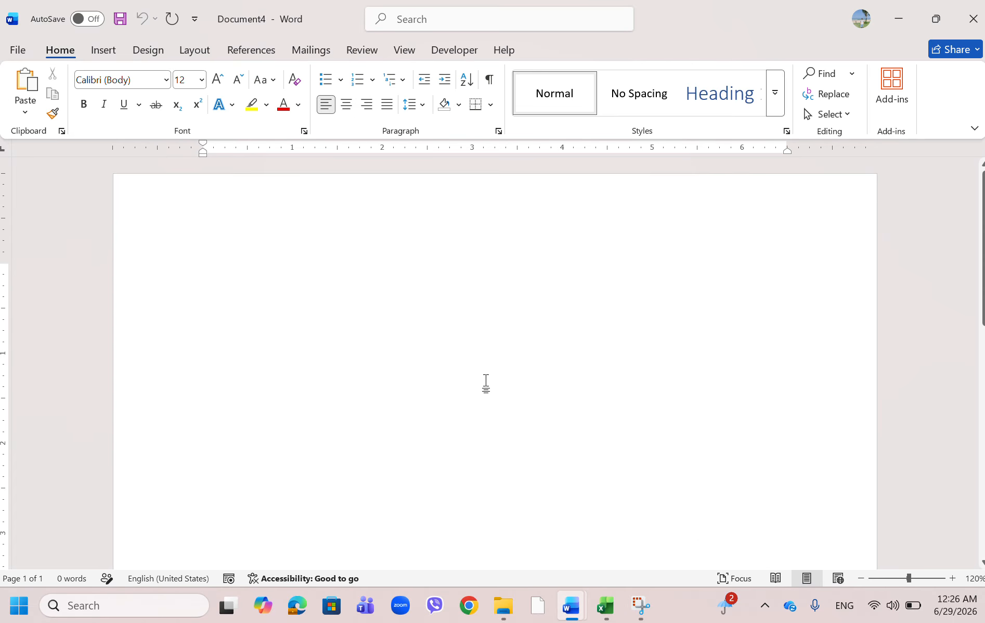
text(Ho)
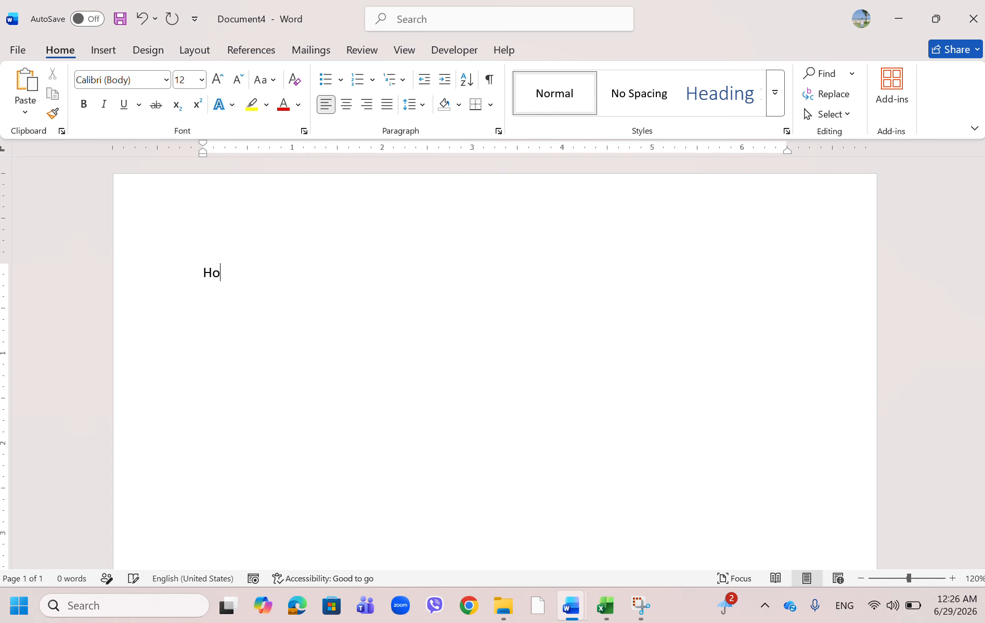
text(w to create QR can)
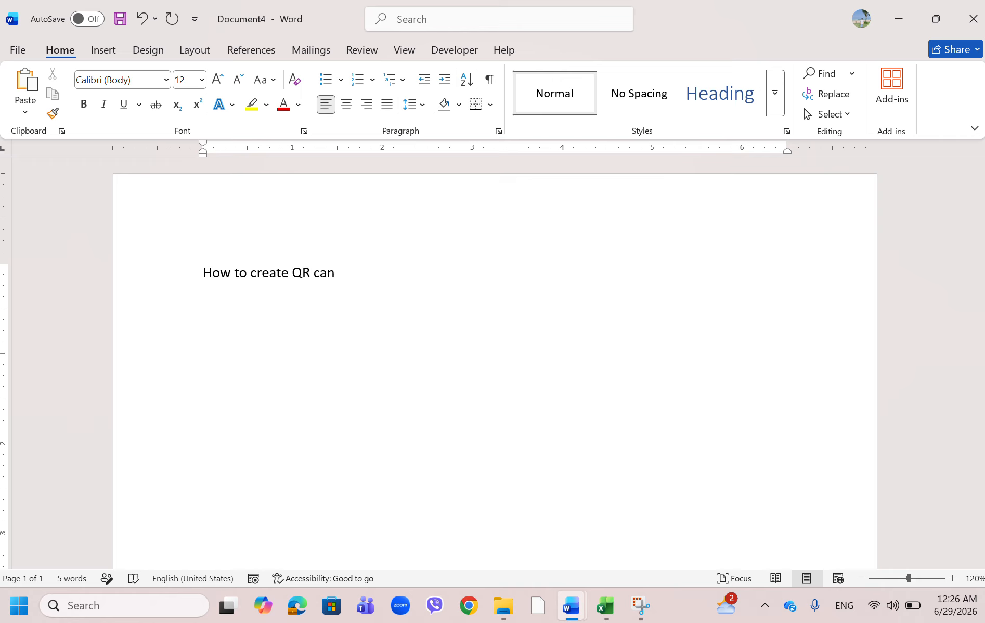
text( to apply in OFFLin)
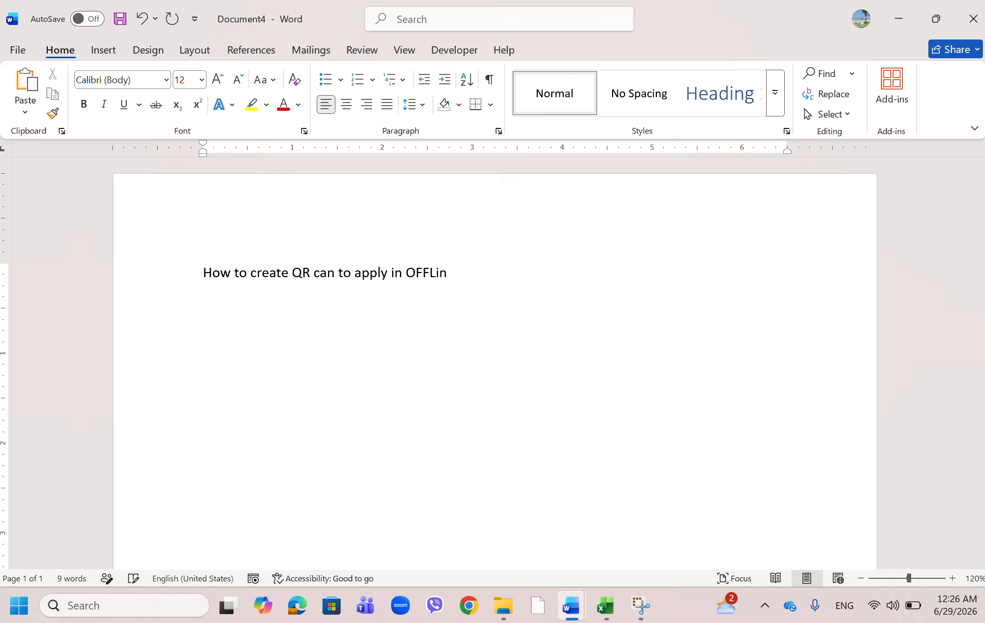
text(e version)
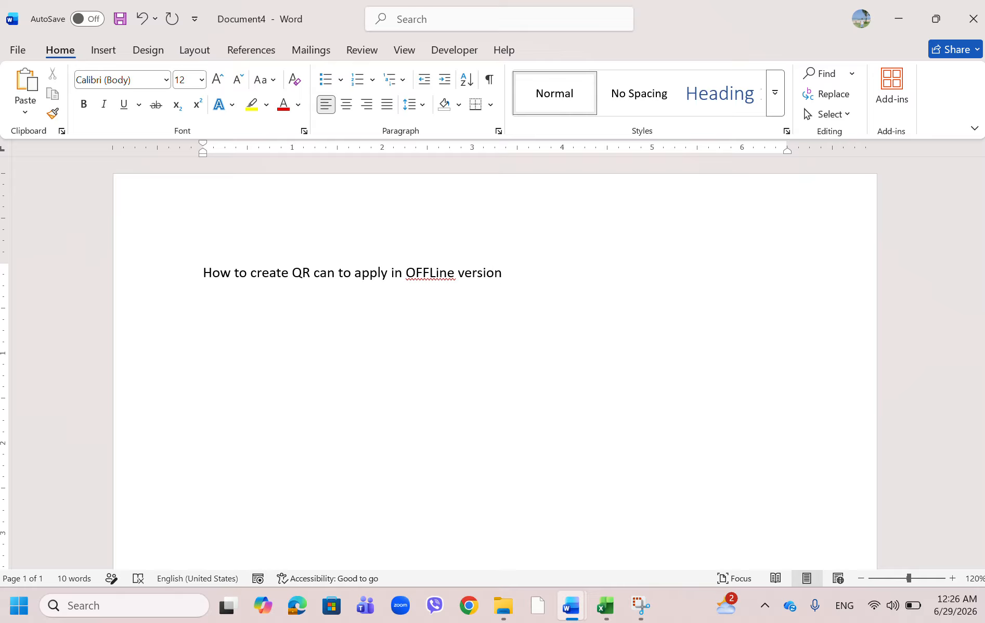
Step: Correct "OFFLine" to "OFFLINE" in the title line and append "using Microsoft Word" at its end
click(455, 272)
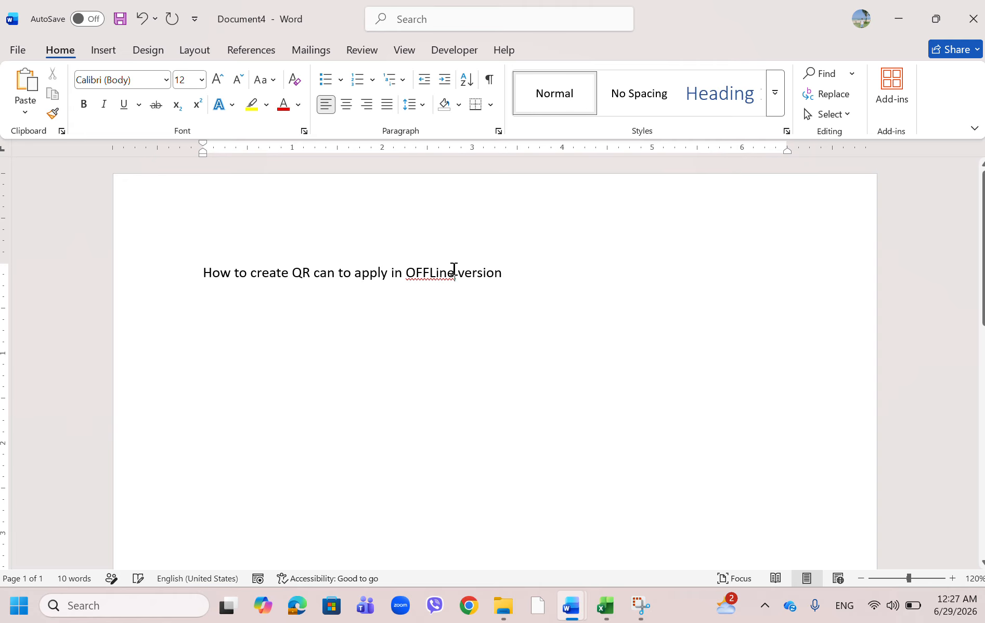
key(BackSpace)
key(BackSpace)
key(BackSpace)
text(INE)
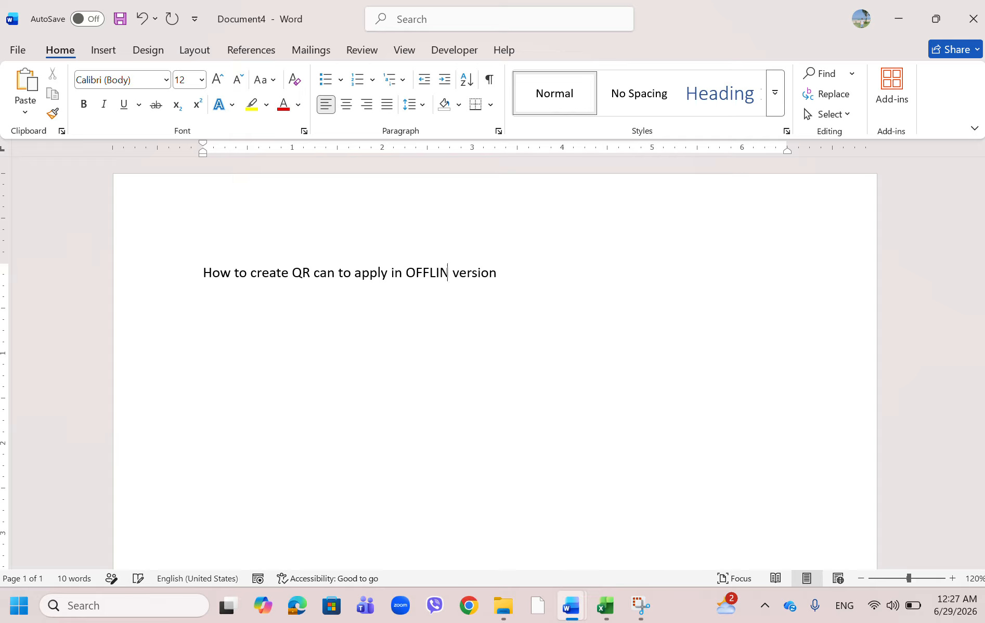
click(567, 283)
text(using Microsoft Word)
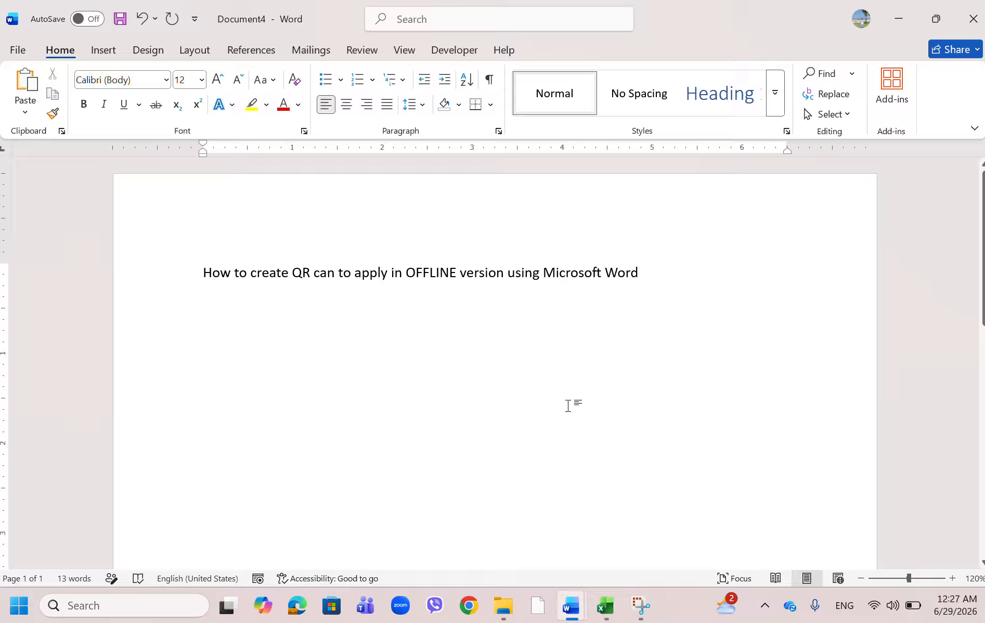
Step: Switch to the Registration ID Defining workbook in Excel and look over the Household_ID sheet from its header row
click(608, 618)
click(517, 329)
scroll(515, 330, up, 14)
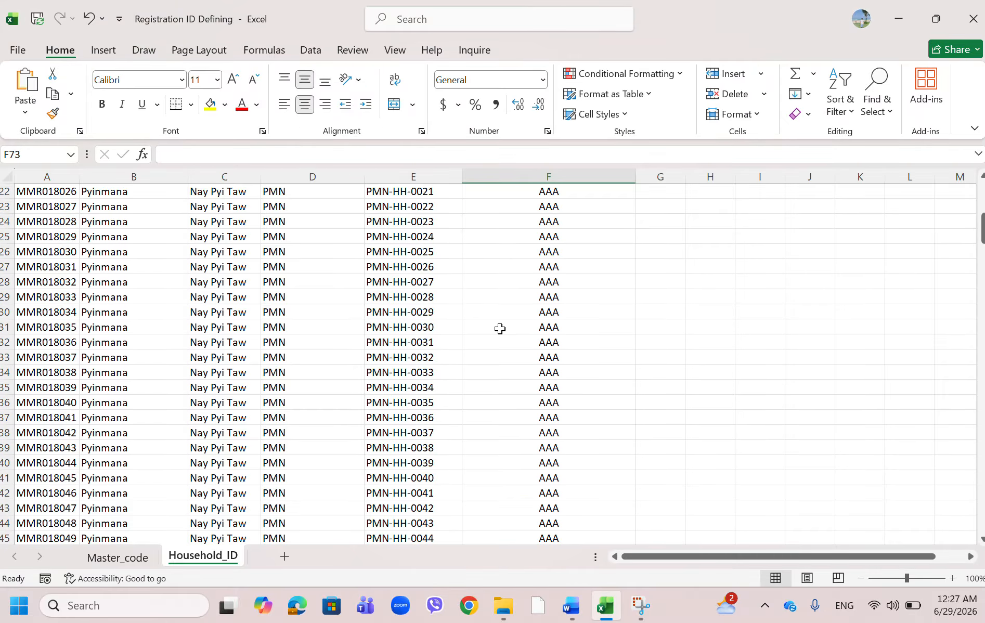
scroll(500, 329, up, 7)
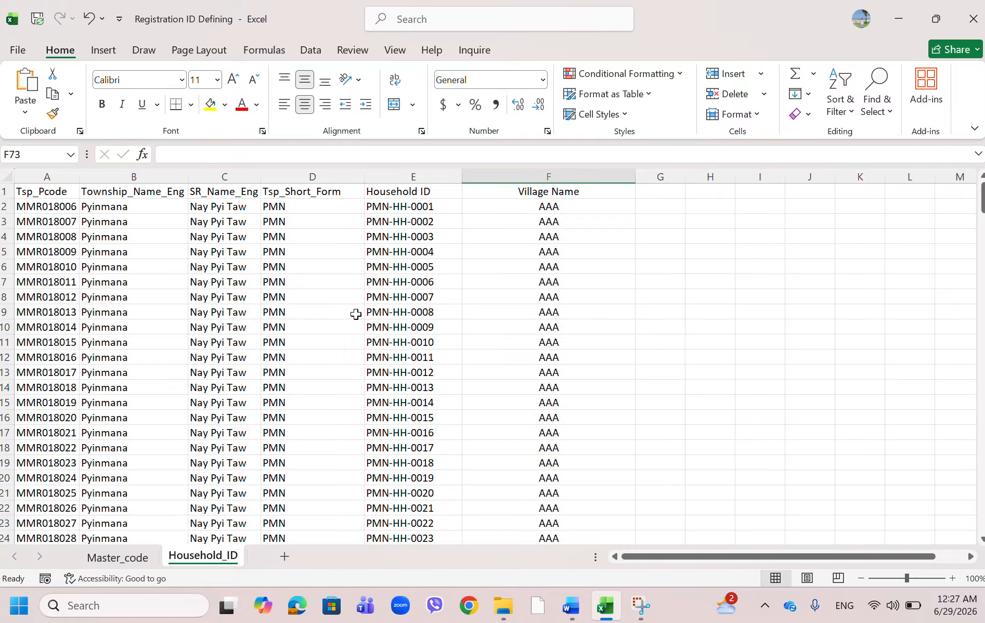
click(385, 356)
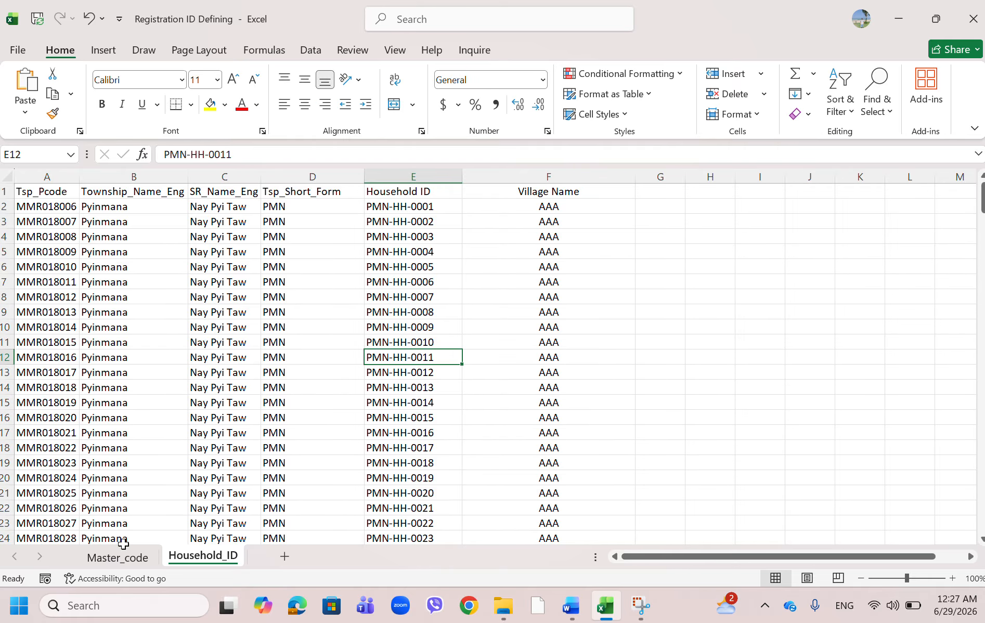
Step: Examine the township short form codes in the Tsp_Short_Form column of the Master_code sheet
click(128, 559)
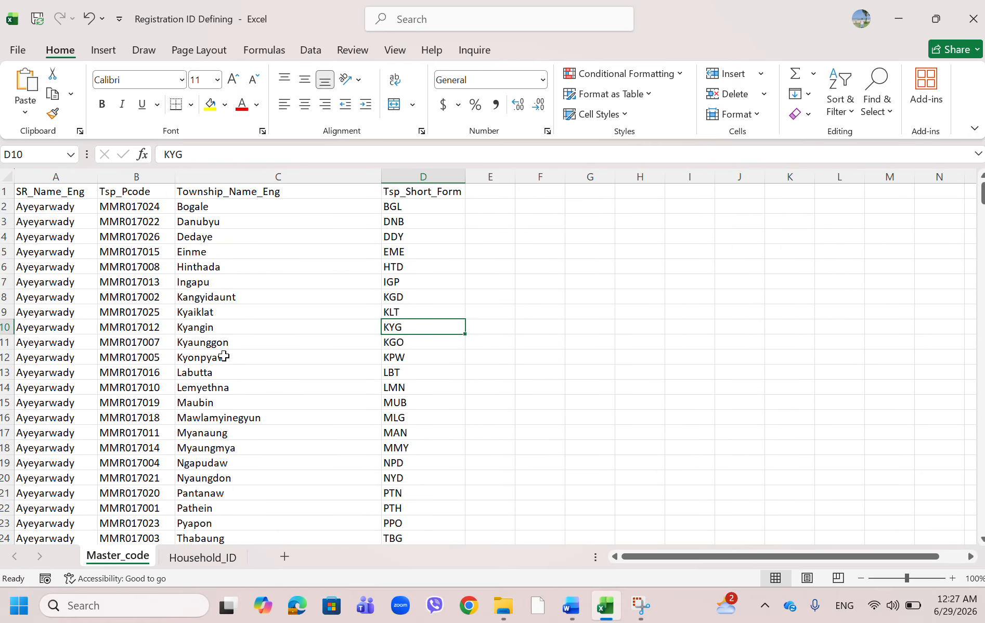
drag(415, 208, 411, 464)
scroll(416, 452, down, 8)
scroll(440, 427, up, 8)
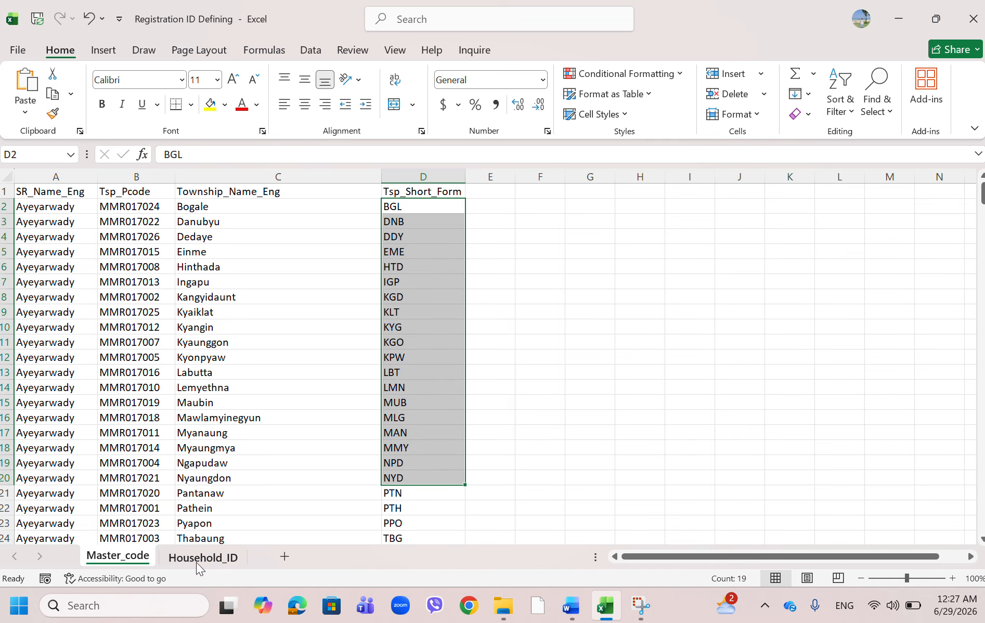
Step: Review the Tsp_Short_Form and Household ID columns on the Household_ID sheet
click(196, 563)
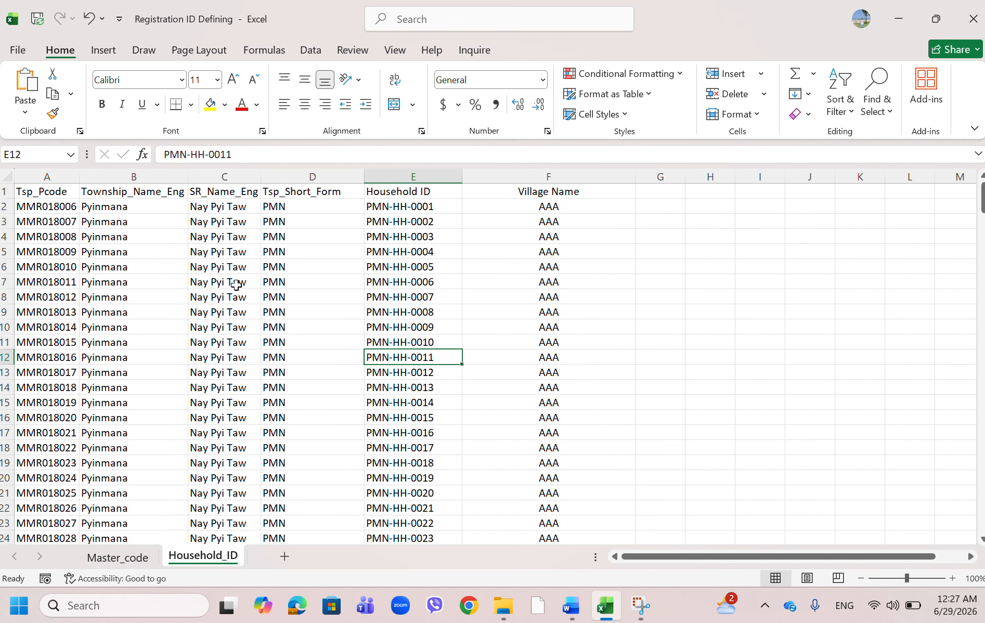
drag(284, 207, 350, 448)
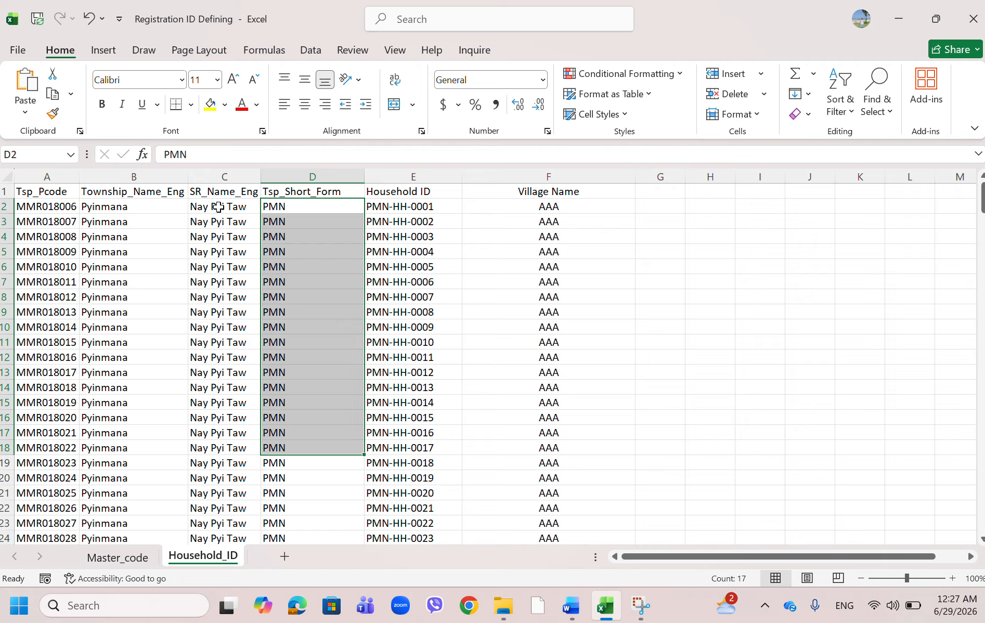
click(309, 207)
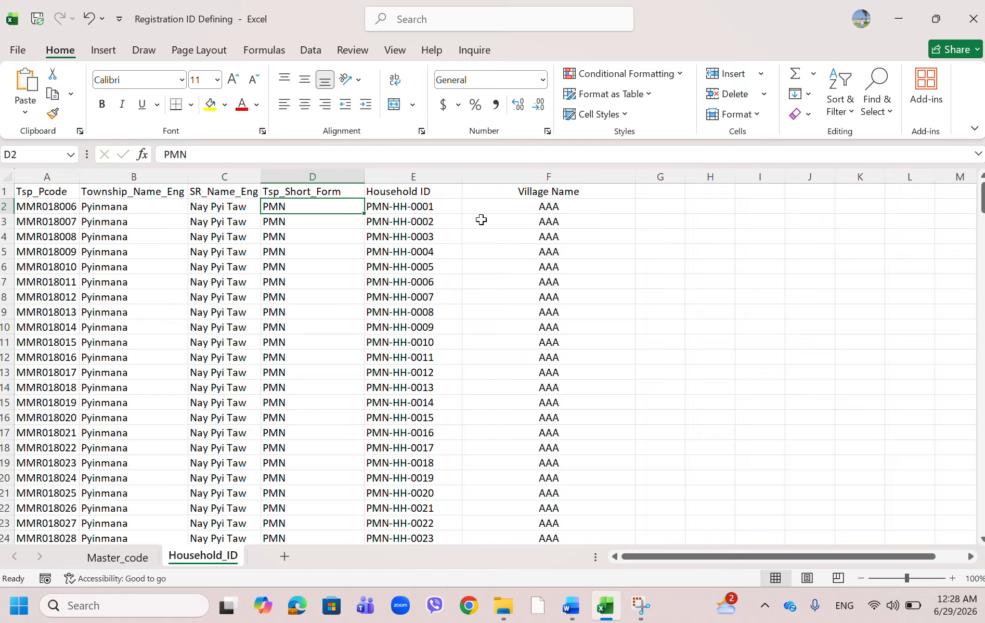
drag(416, 208, 409, 312)
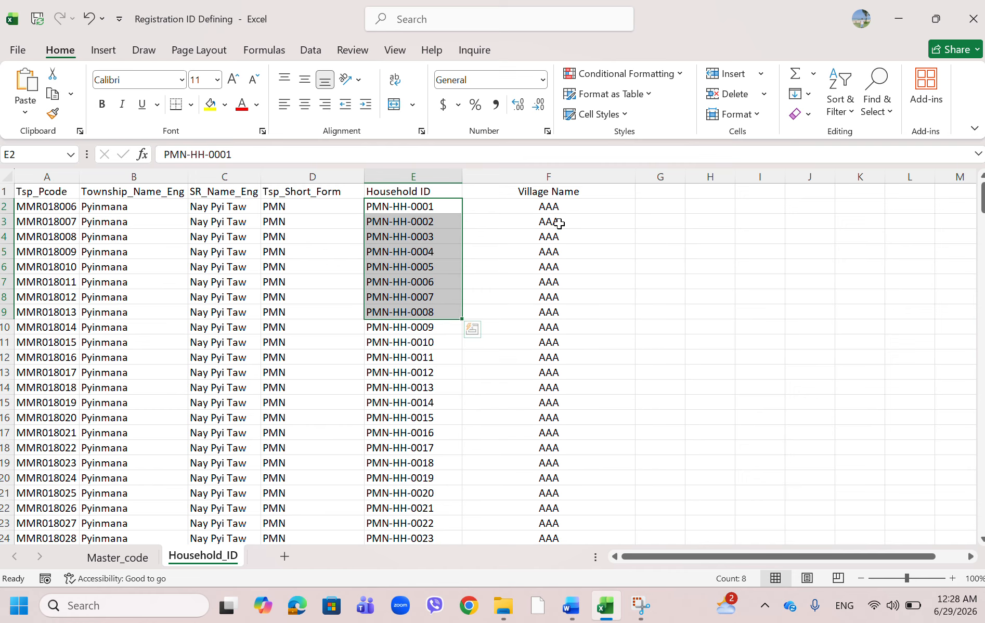
click(579, 176)
click(411, 253)
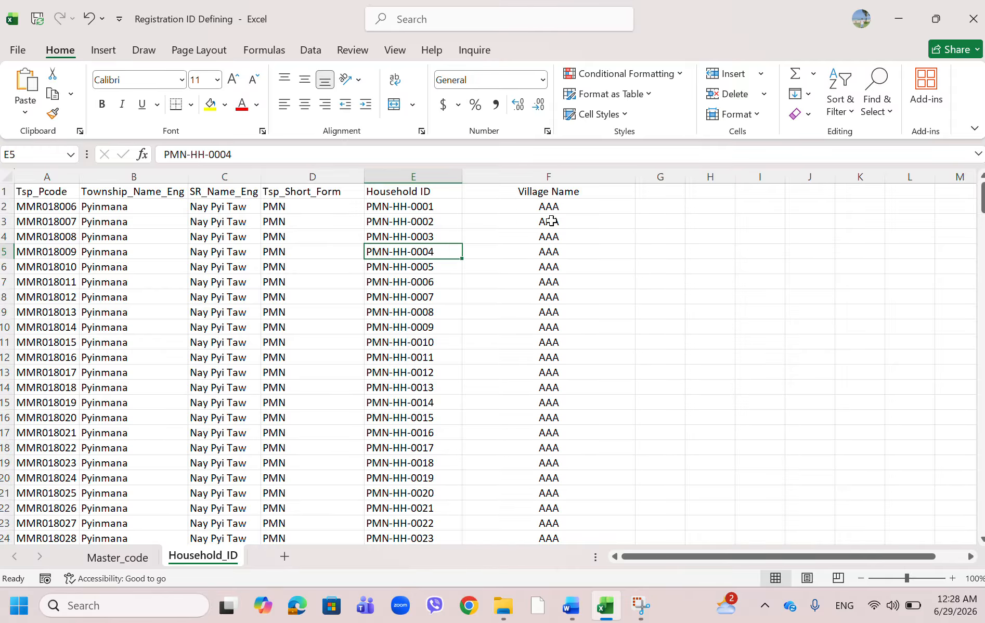
Step: Check the Village Name and Household ID entries, and save the Registration ID Defining workbook
click(558, 175)
click(527, 286)
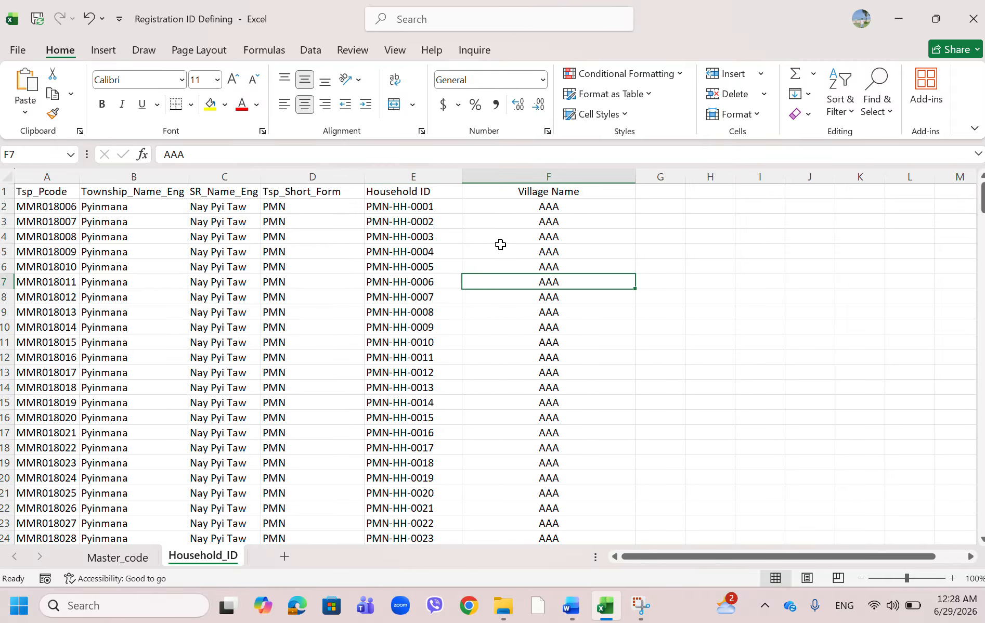
click(534, 240)
click(422, 245)
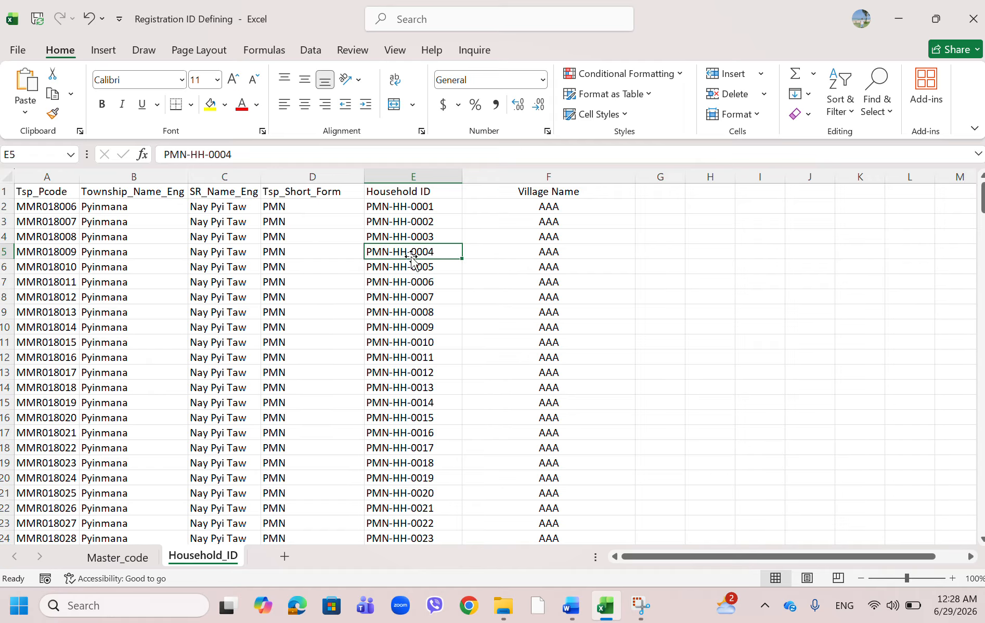
click(41, 21)
Step: Switch back to Document4 in Word and delete the whole title line, leaving the page blank
mouse_move(571, 606)
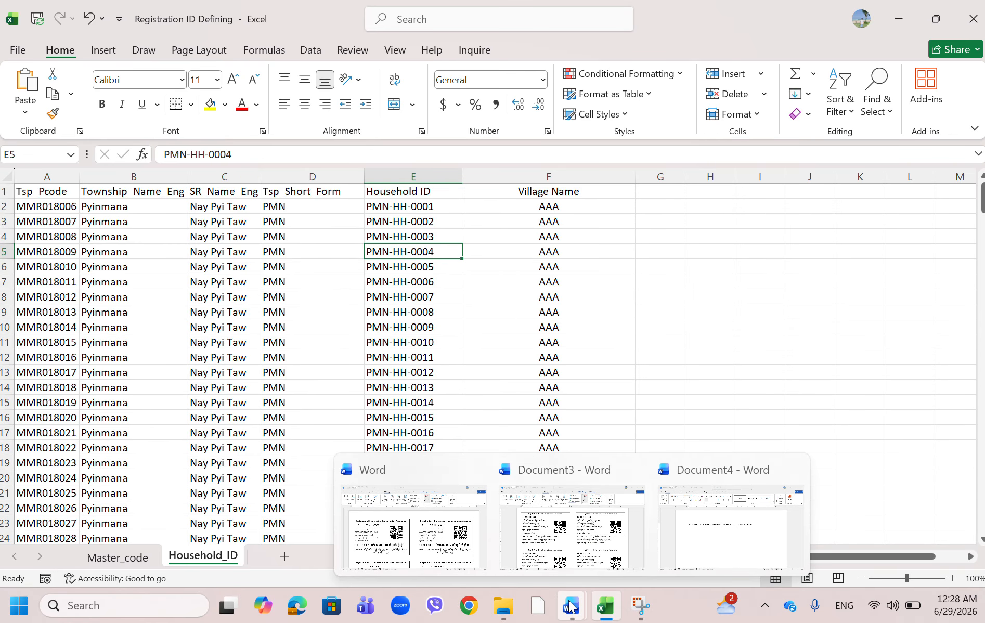
click(684, 542)
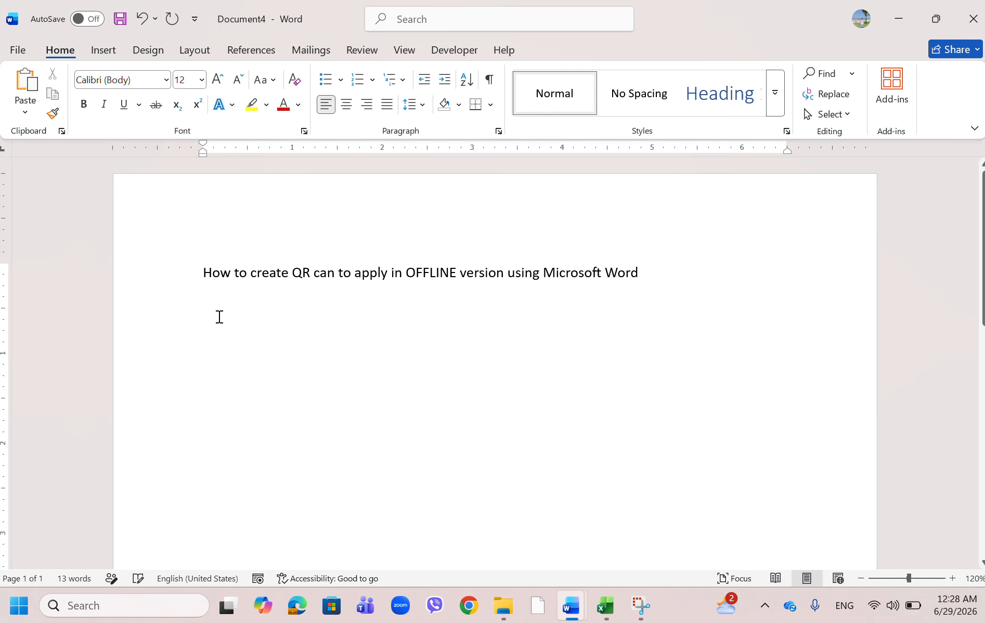
click(223, 289)
click(635, 274)
drag(635, 274, 119, 275)
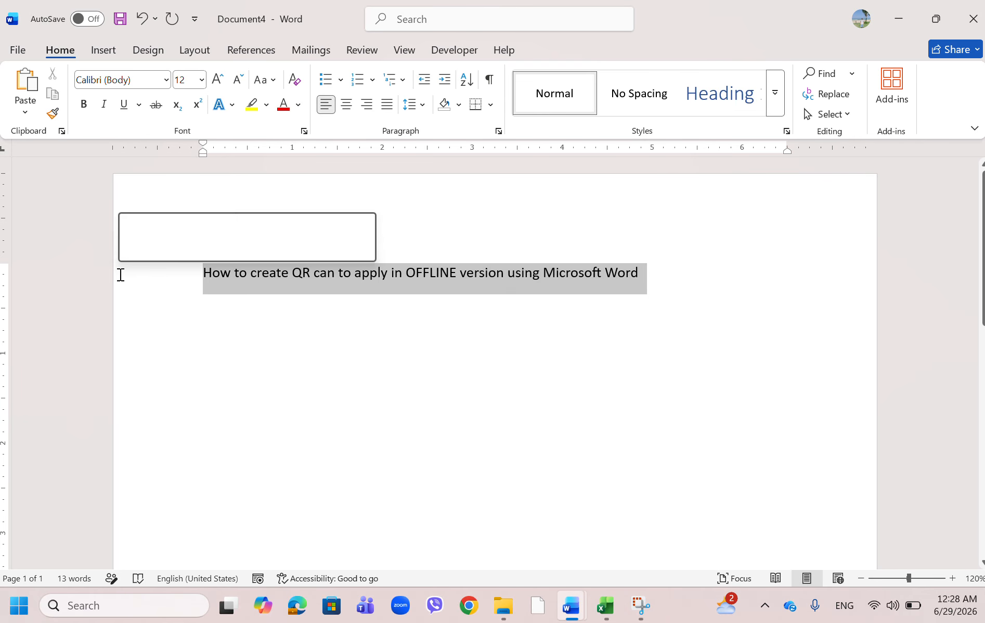
key(BackSpace)
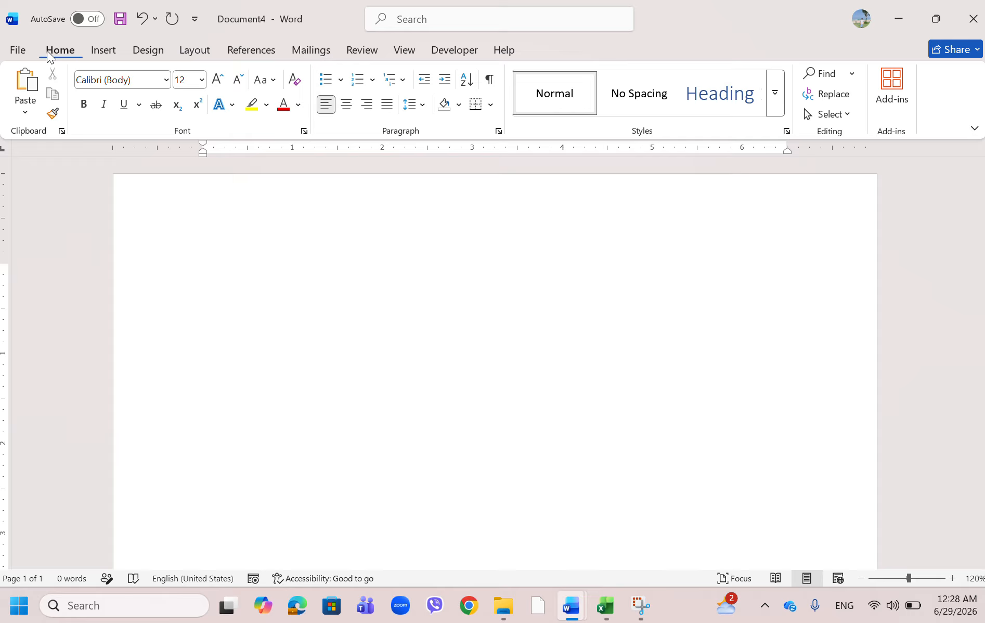
Step: Start a labels mail merge for page printers using vendor OnlineLabels.com and product OL100 - Mailing Label
click(312, 50)
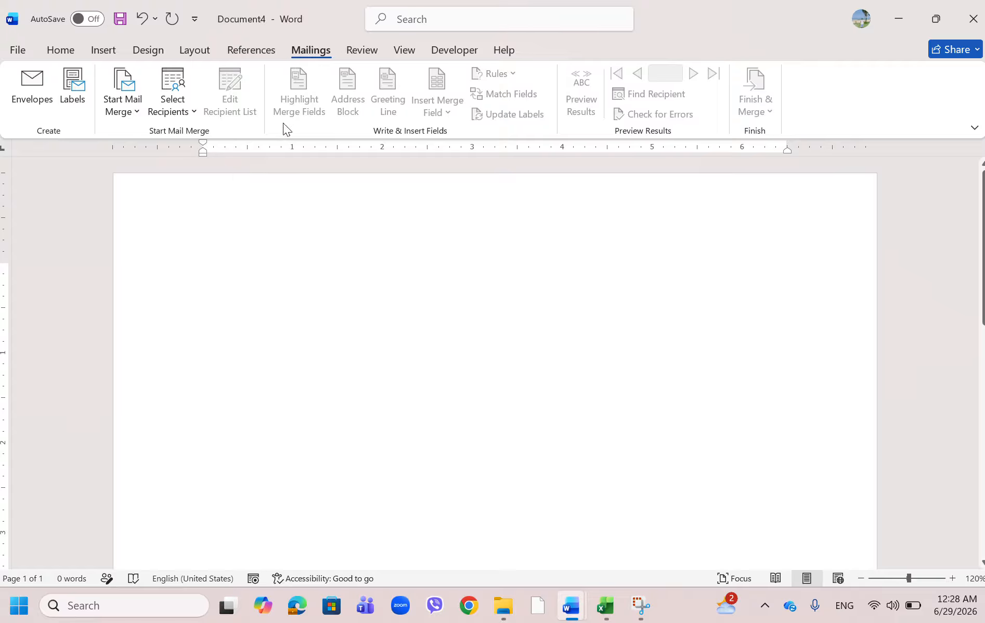
click(130, 116)
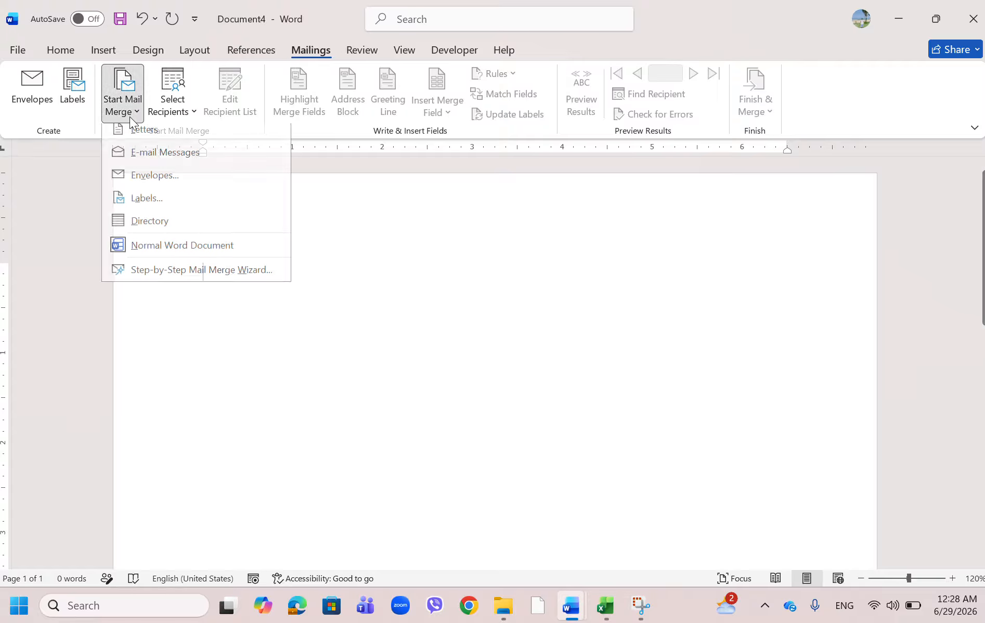
click(174, 210)
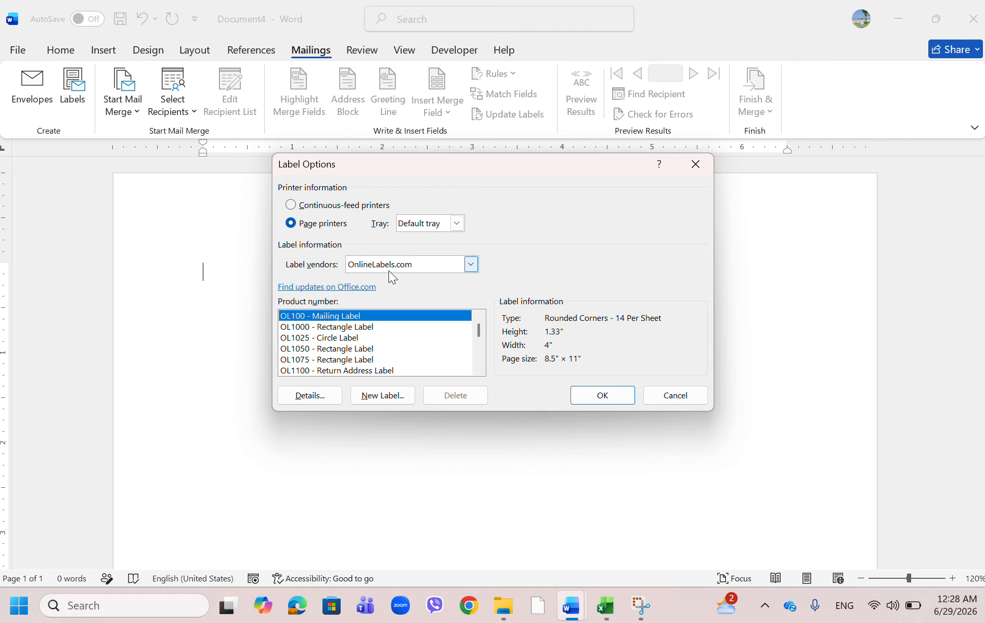
click(471, 266)
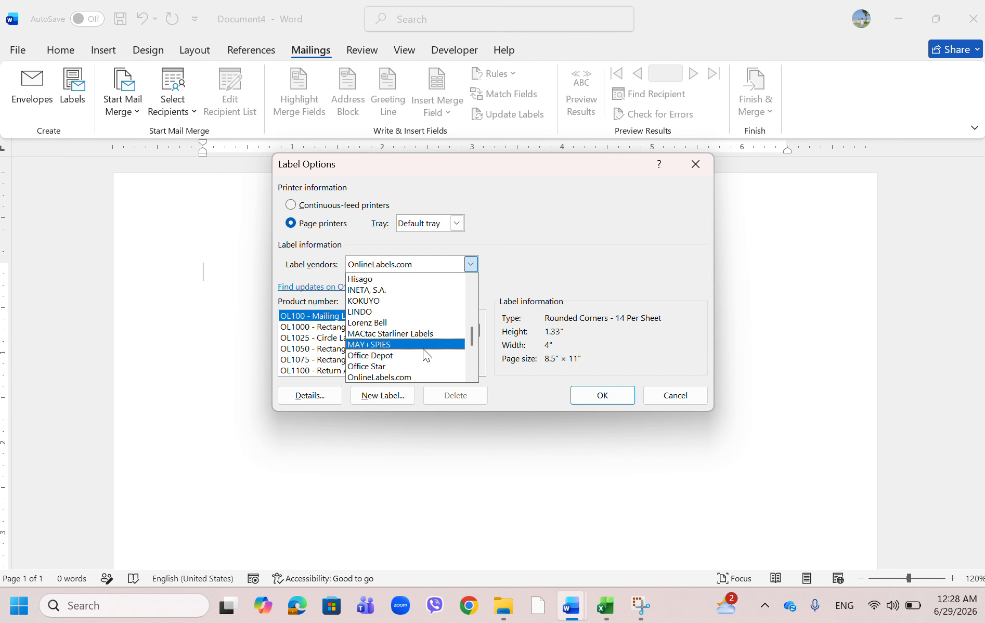
click(530, 262)
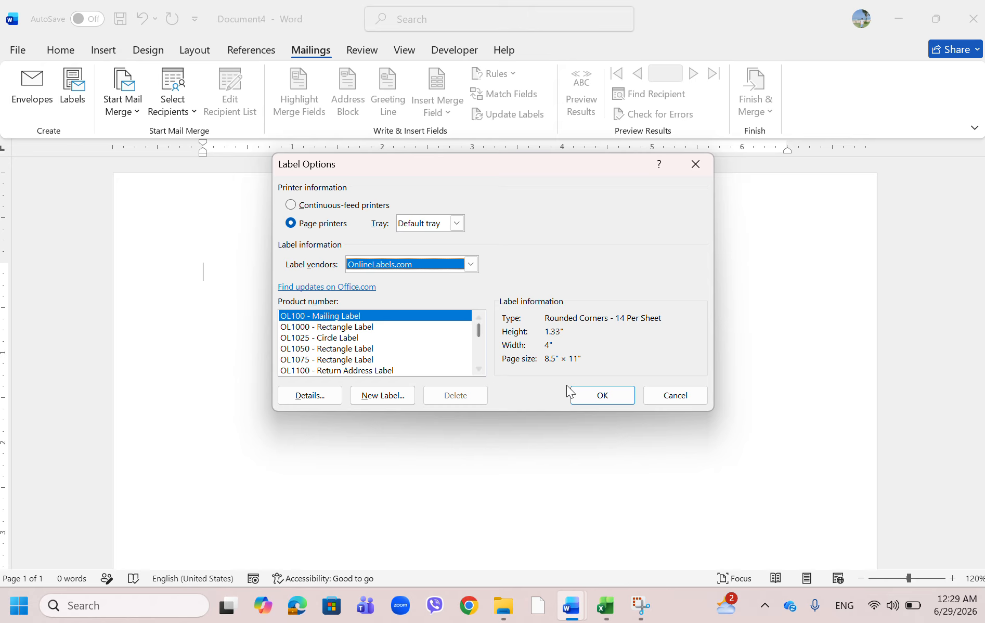
click(602, 395)
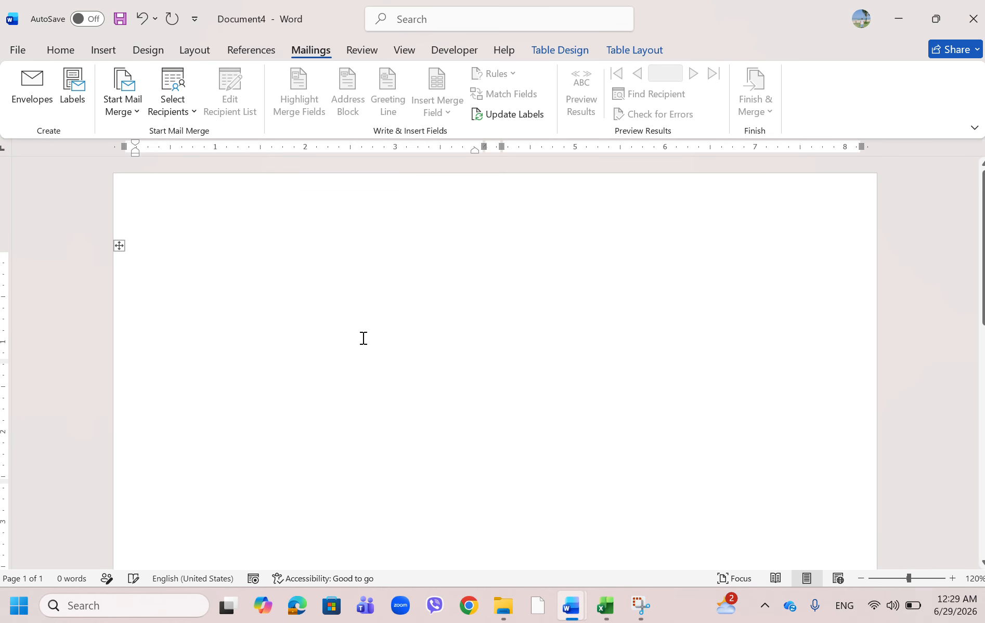
click(119, 245)
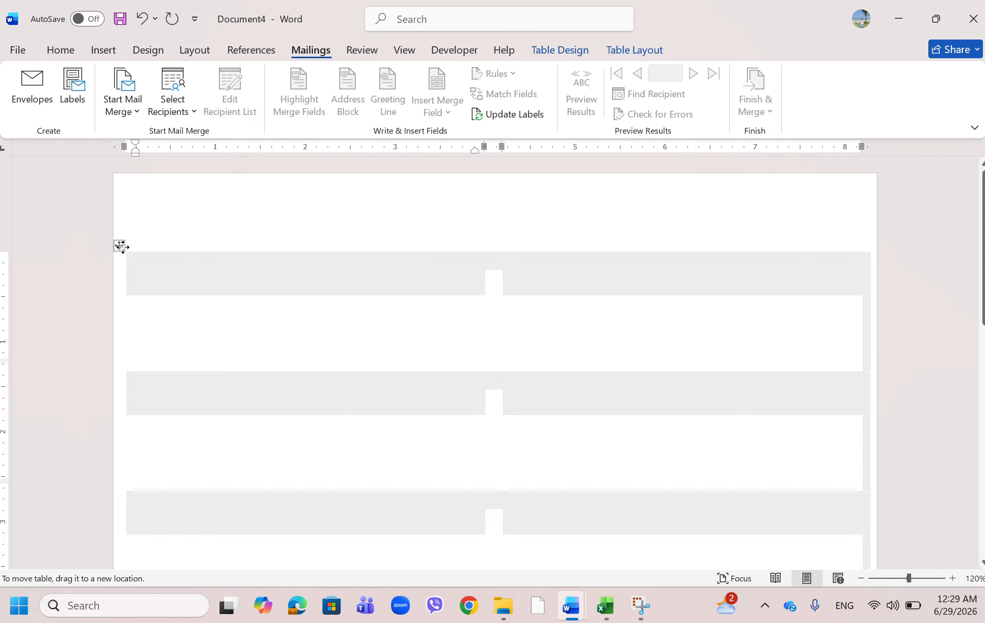
click(414, 352)
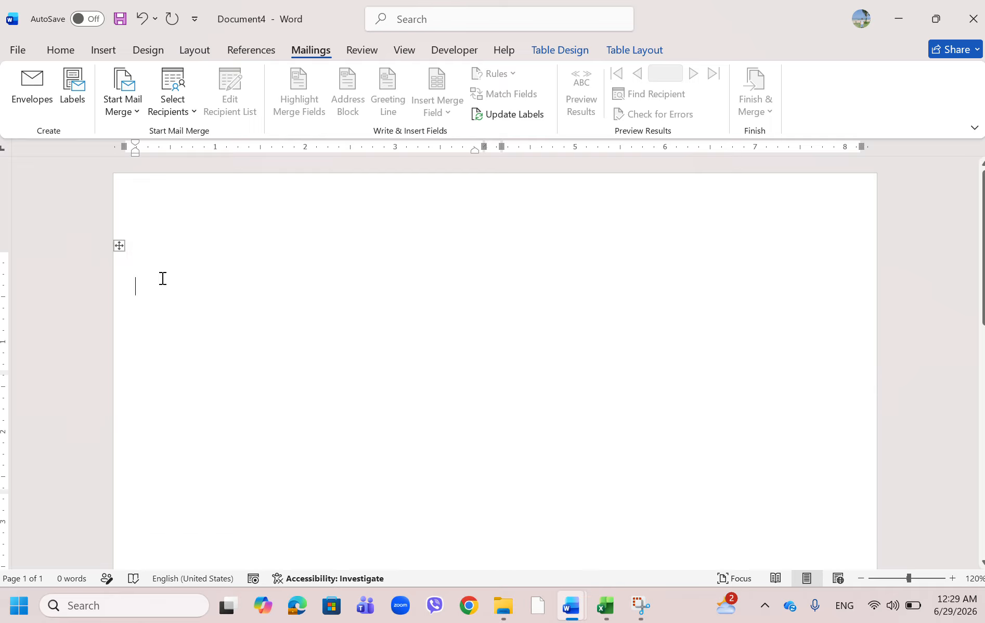
click(119, 245)
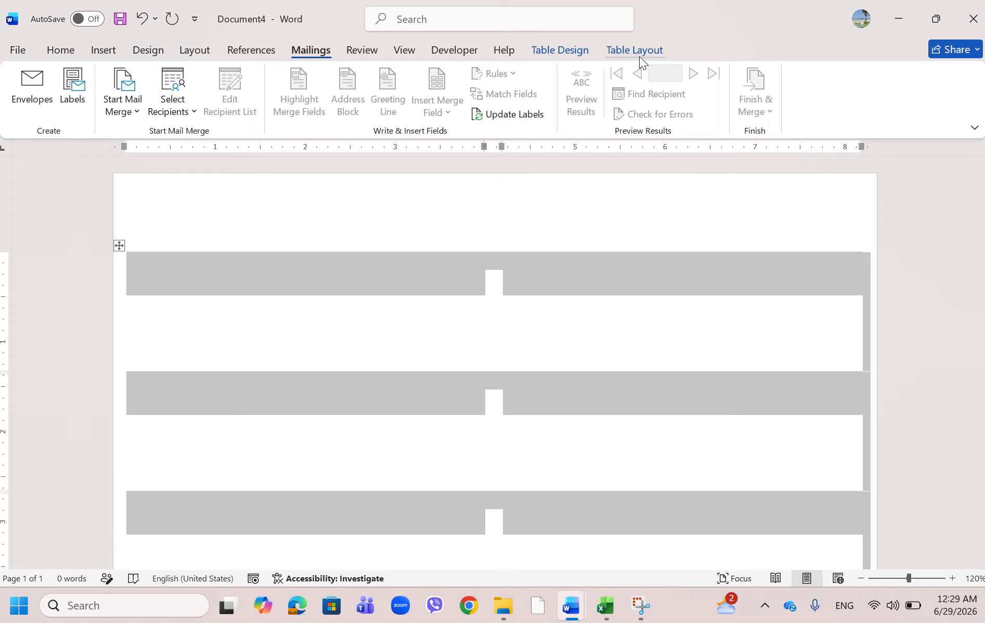
click(582, 54)
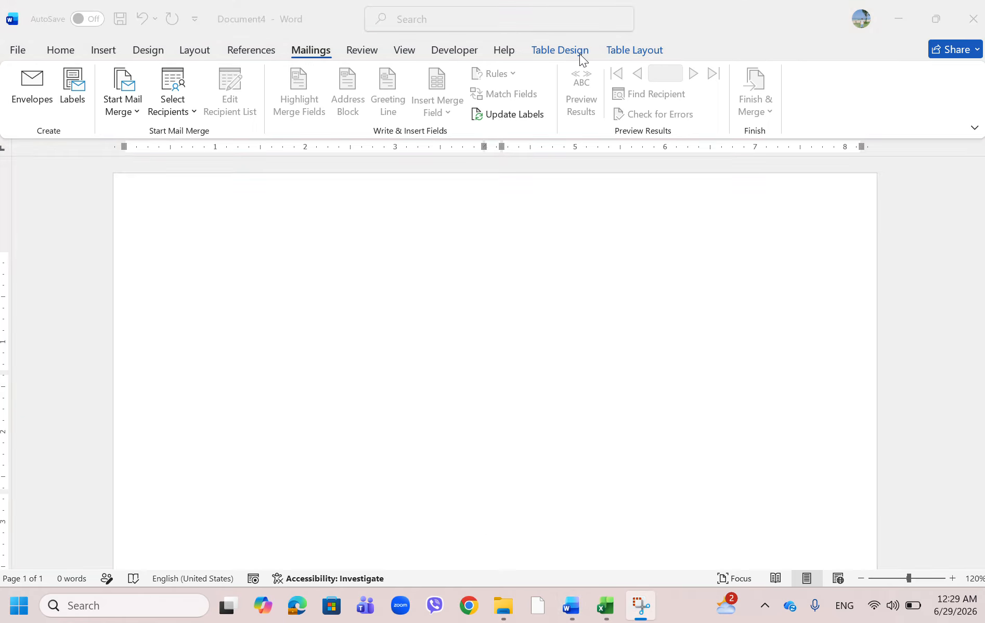
click(336, 329)
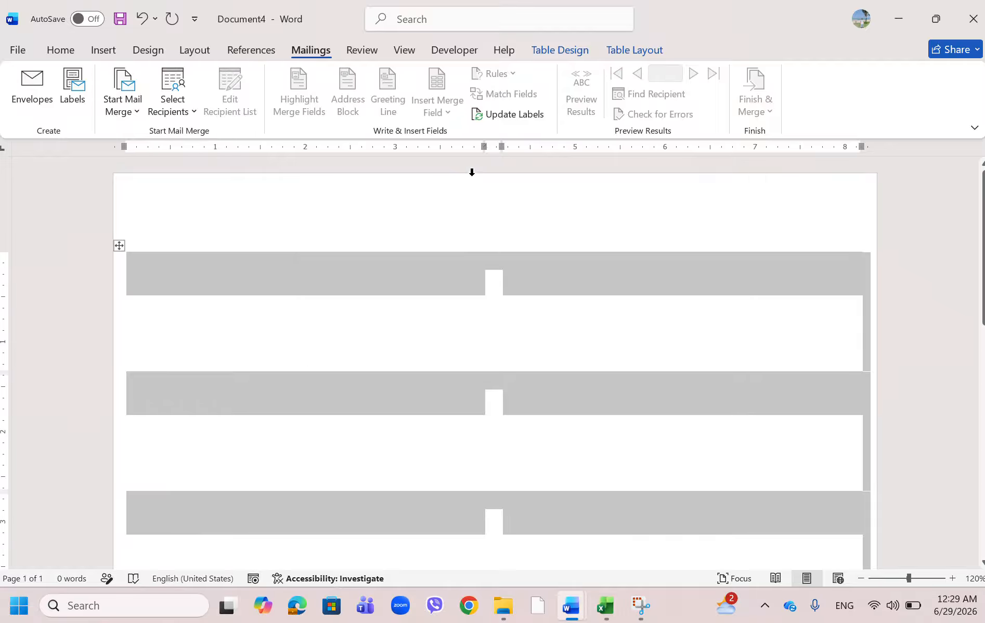
click(551, 53)
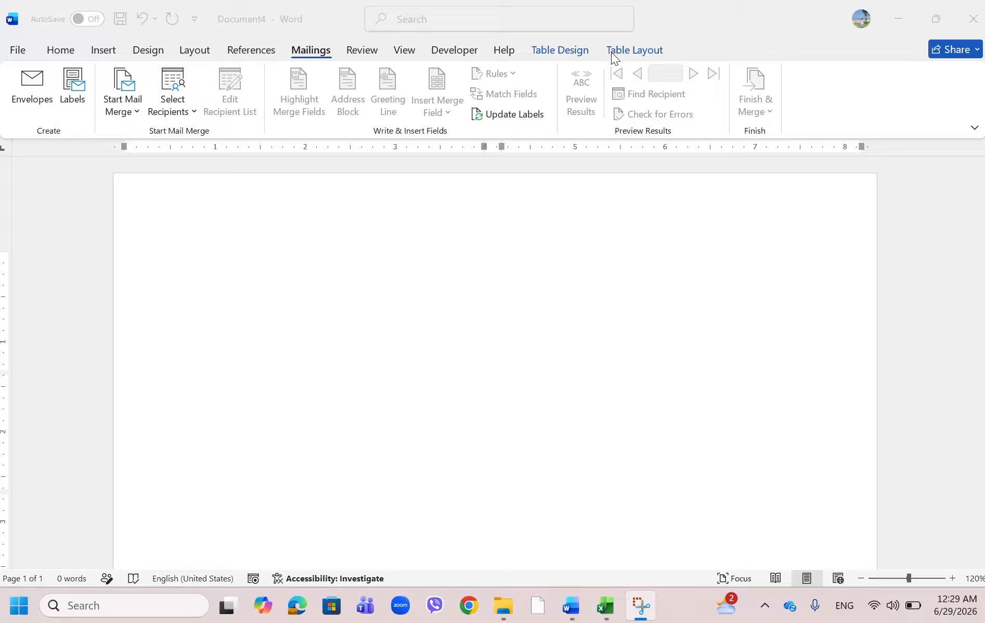
click(629, 50)
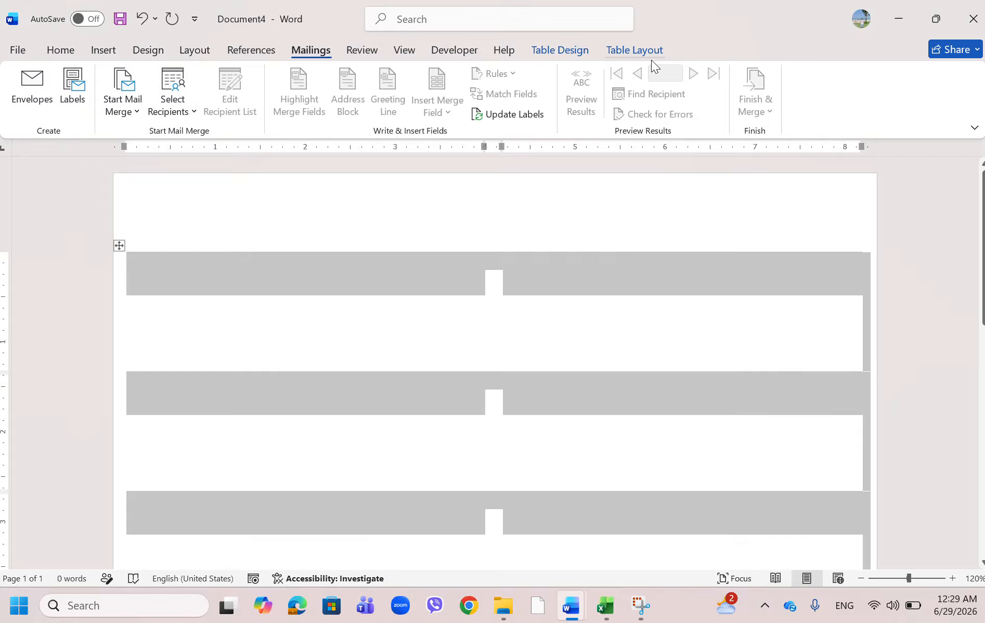
click(593, 341)
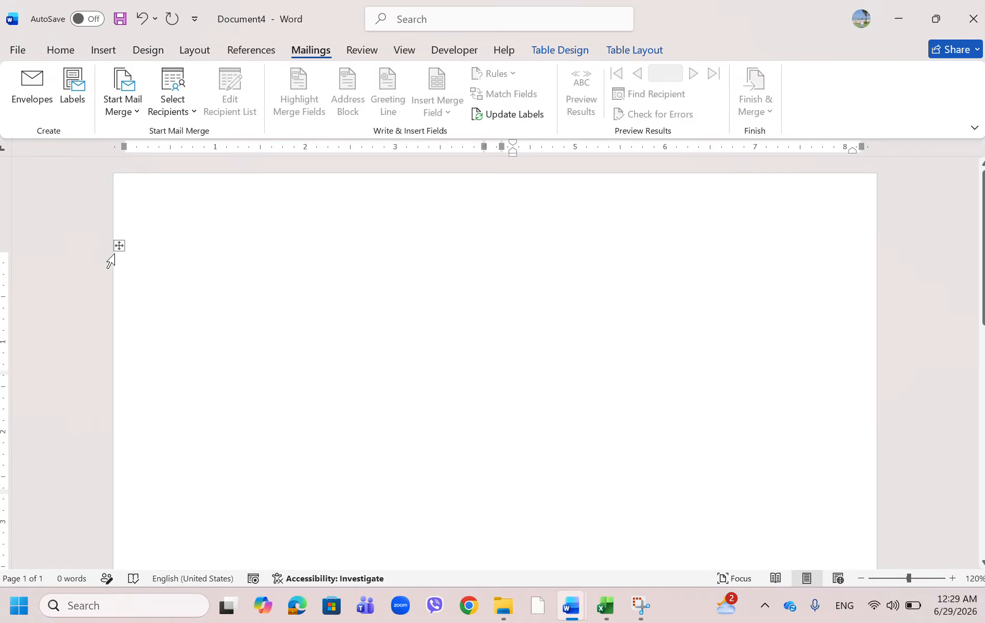
Step: Select the entire label table and apply all borders so every label cell is outlined
click(119, 245)
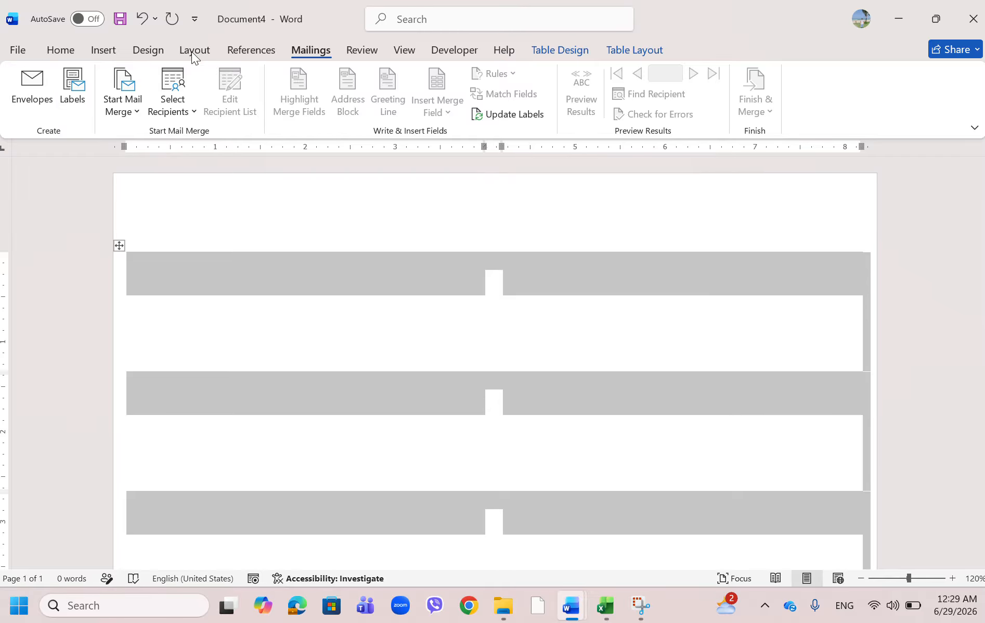
click(372, 48)
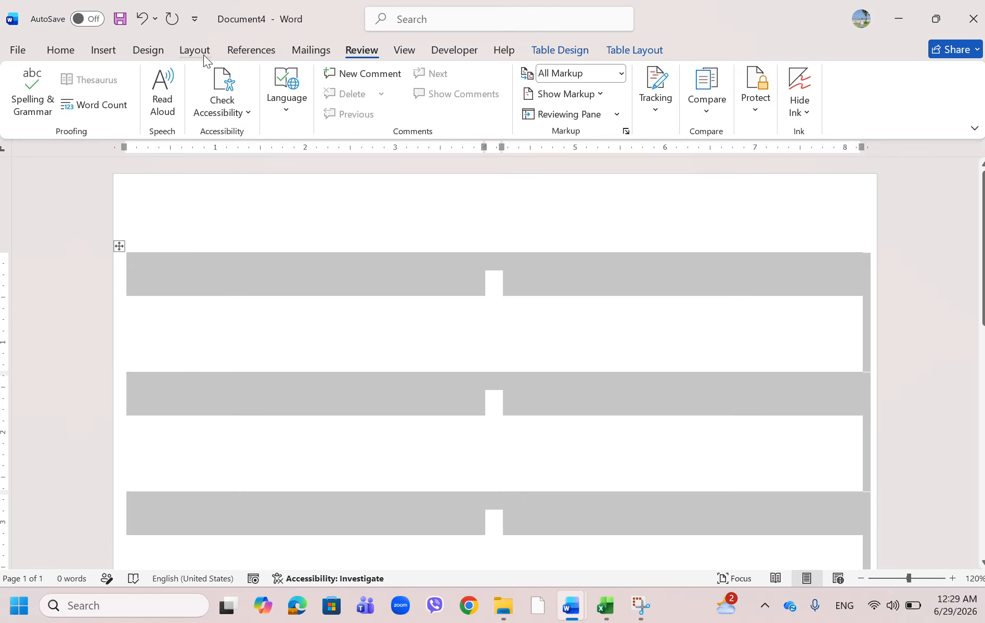
click(305, 52)
click(61, 52)
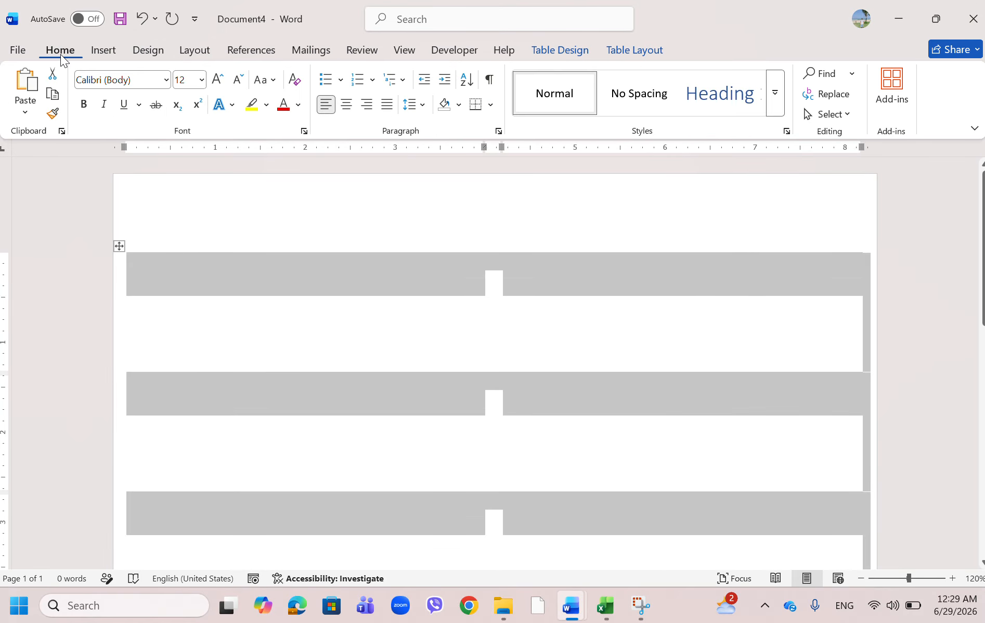
click(491, 105)
click(501, 241)
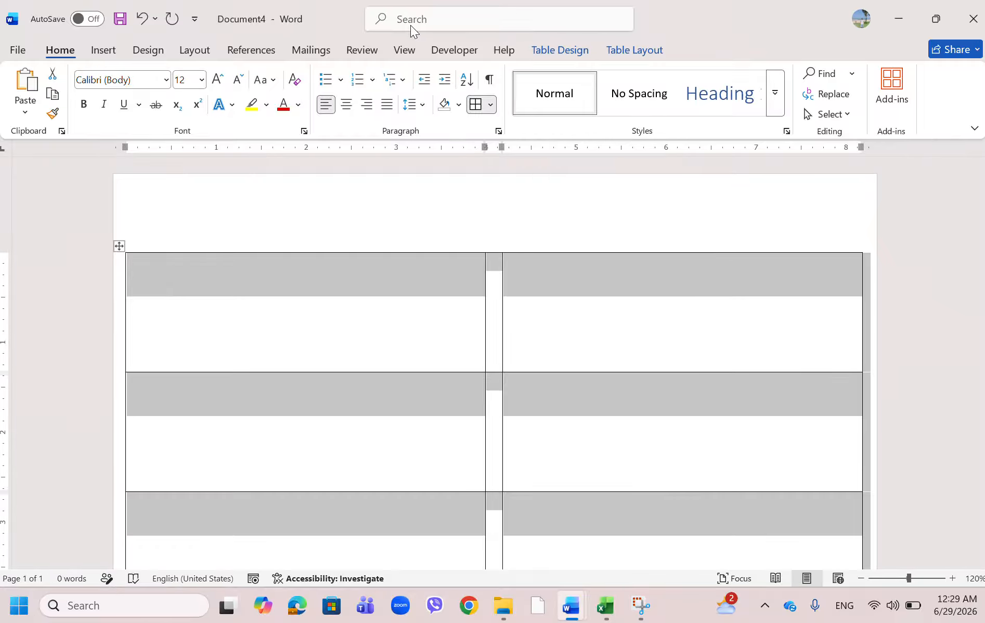
Step: Examine the bordered label cells in both columns from the first row down to the end of the page
scroll(412, 394, down, 10)
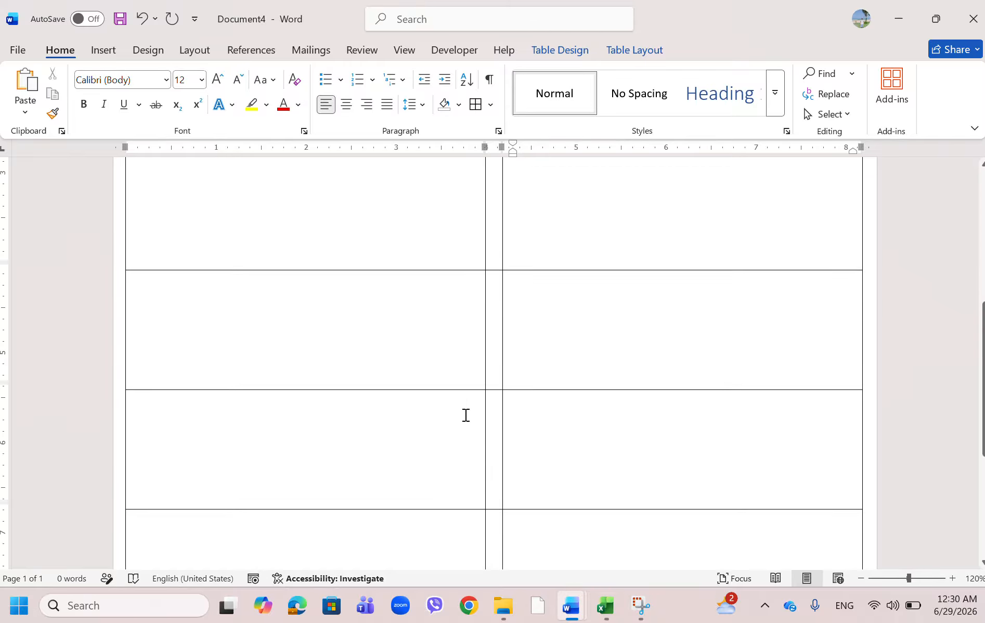
scroll(471, 410, up, 10)
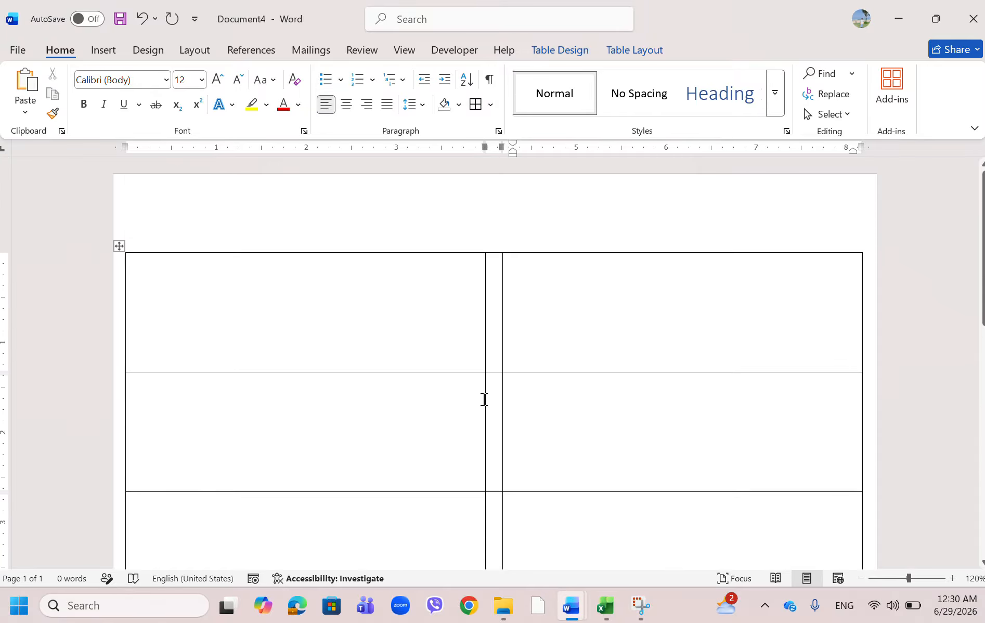
click(424, 314)
click(559, 309)
click(365, 446)
scroll(368, 445, down, 3)
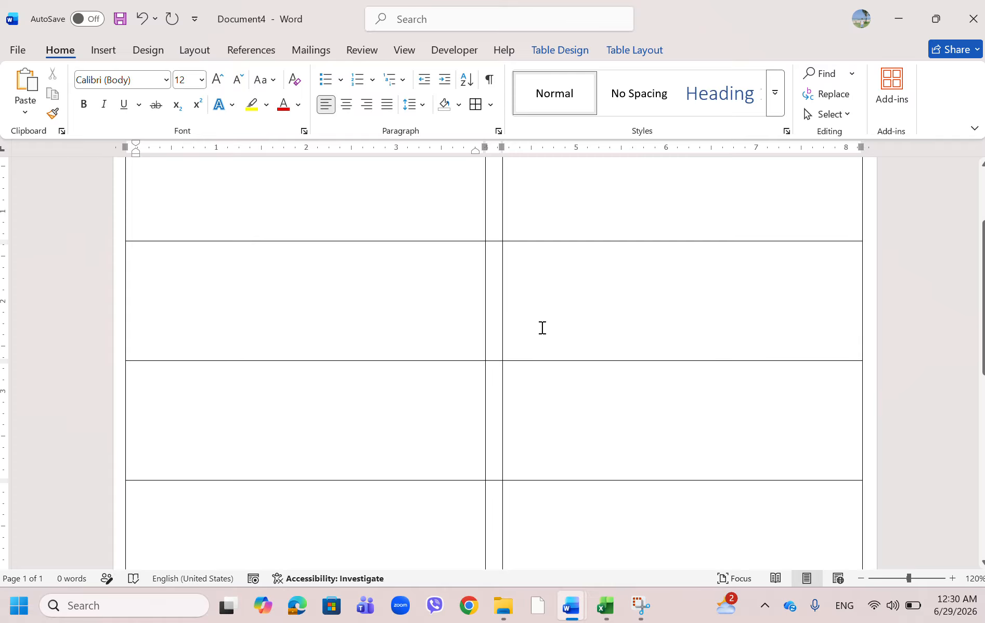
click(536, 422)
scroll(381, 388, down, 2)
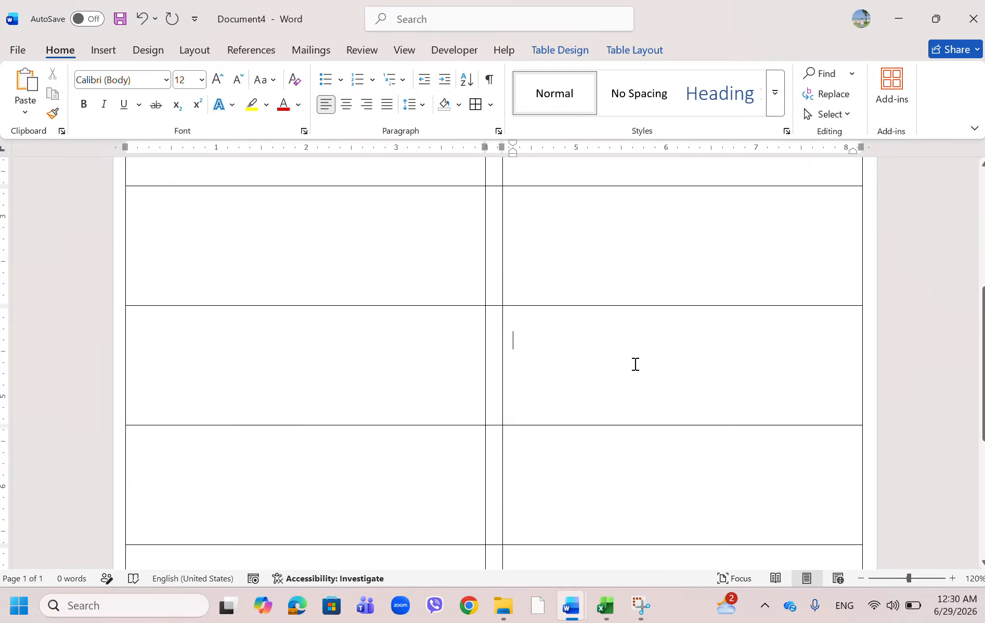
scroll(468, 344, down, 4)
click(395, 317)
click(581, 294)
click(405, 395)
click(534, 400)
scroll(534, 400, down, 2)
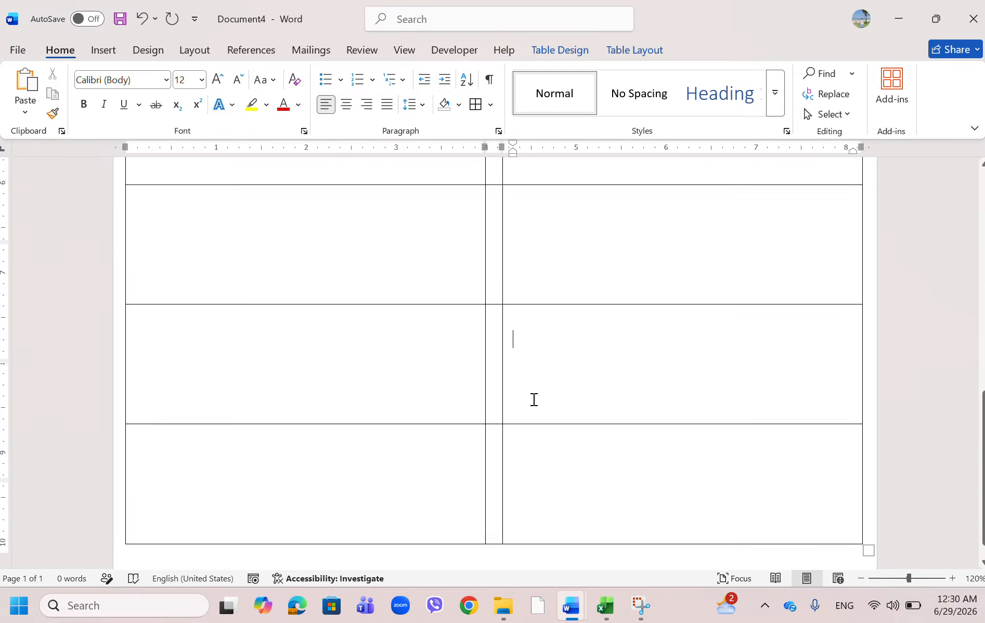
scroll(534, 399, down, 2)
scroll(596, 426, up, 5)
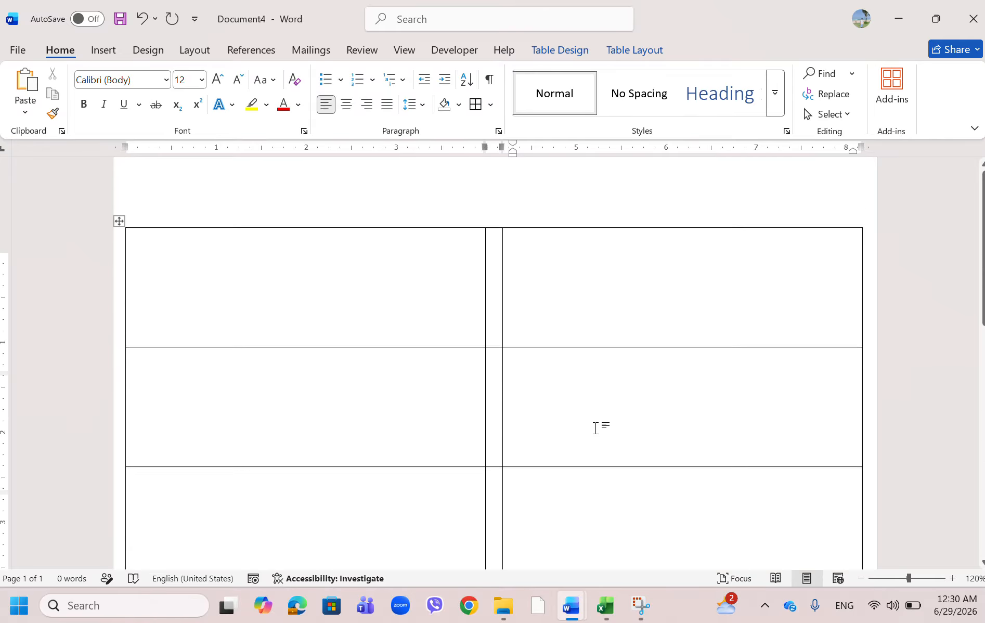
scroll(596, 428, up, 1)
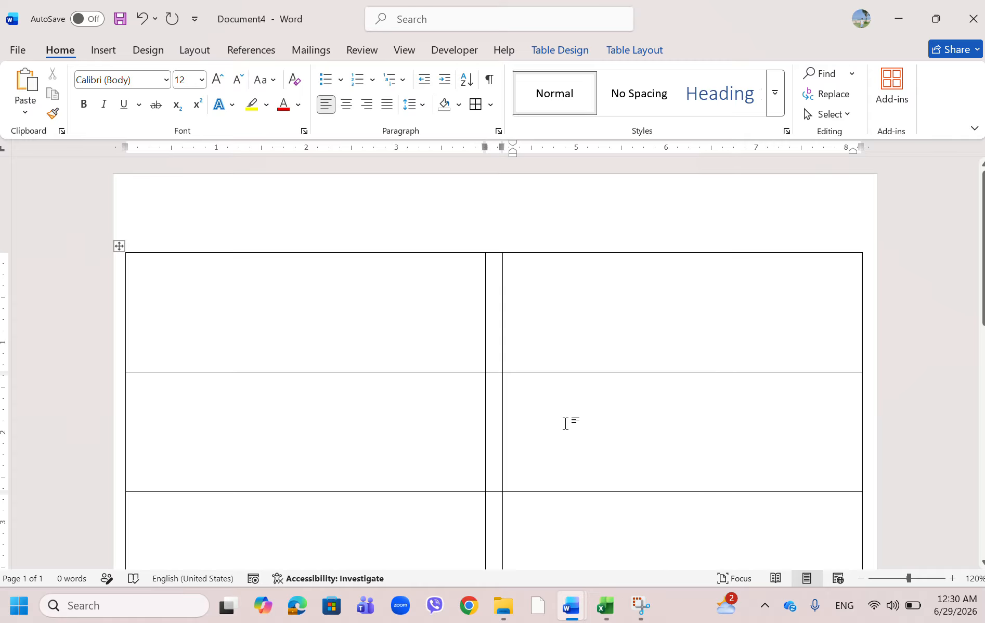
Step: Set the row height of the entire label table to 2.5"
click(318, 336)
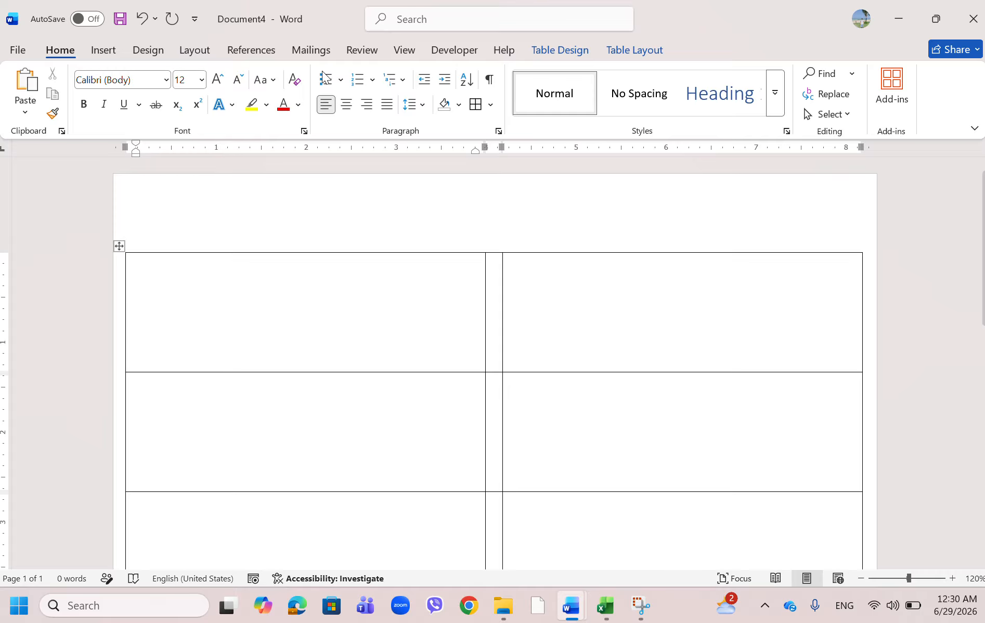
click(636, 50)
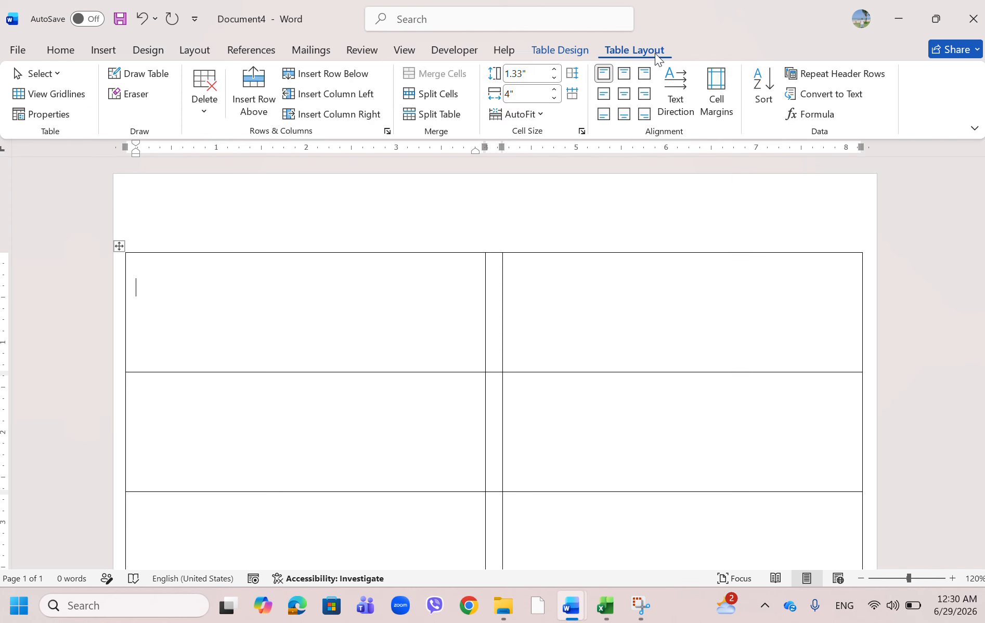
click(119, 246)
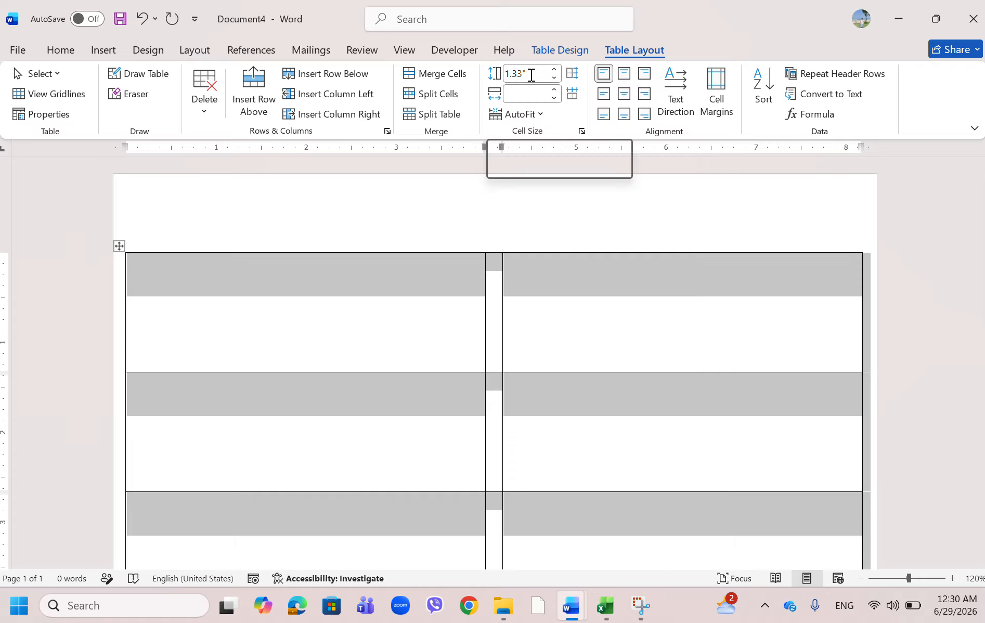
click(351, 339)
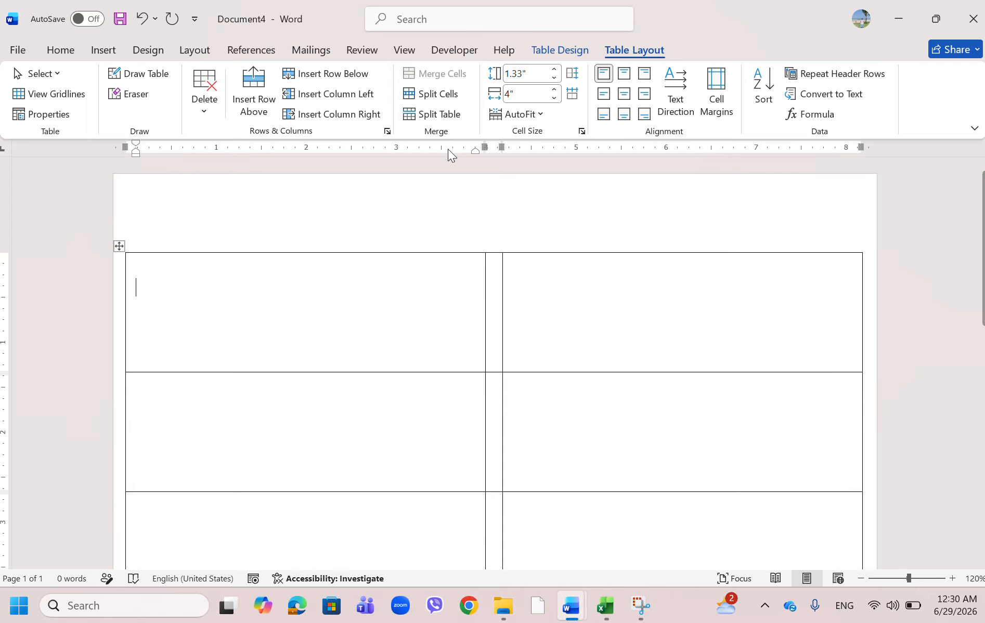
click(118, 247)
click(522, 74)
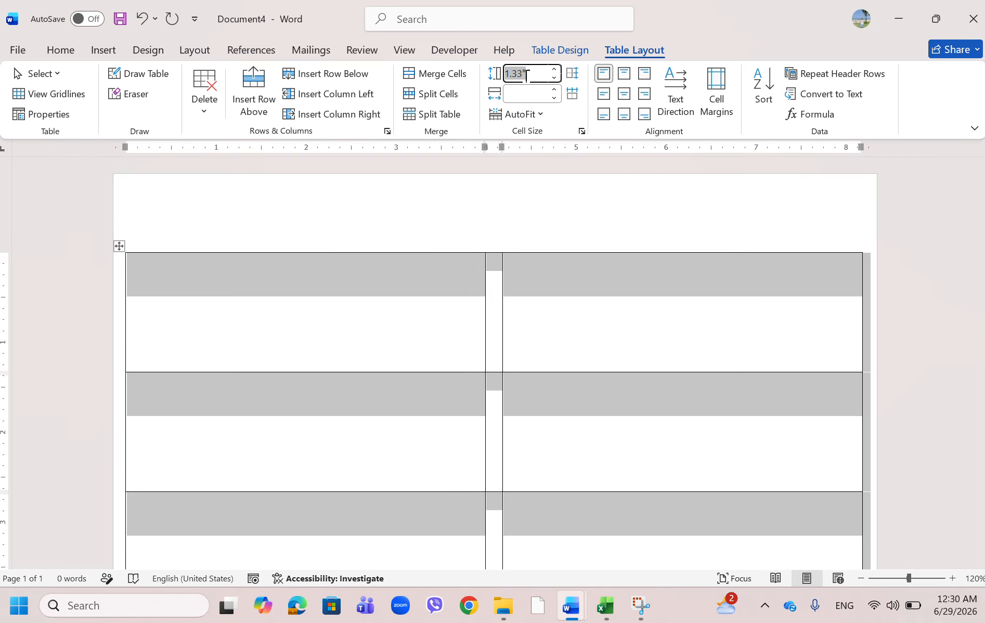
text(2.5)
key(Return)
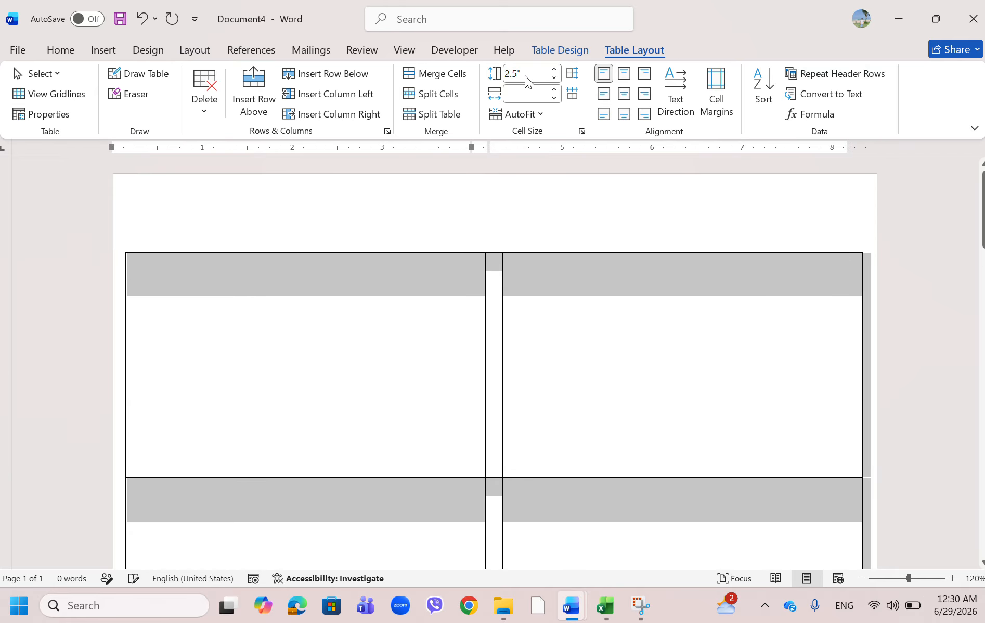
Step: Review the resized label cells down the pages and return to the first label
click(423, 341)
click(683, 378)
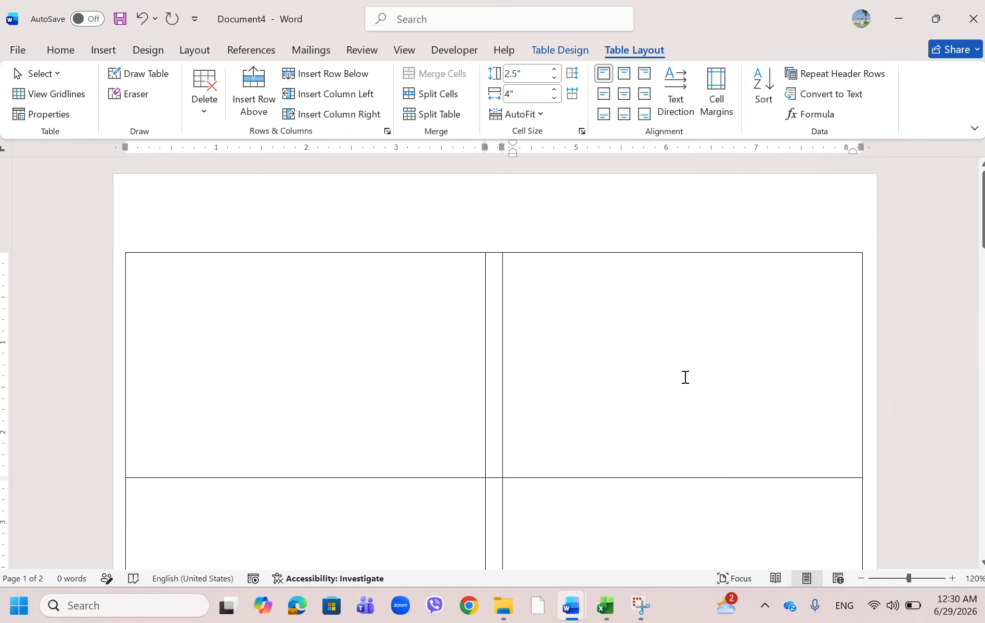
scroll(684, 377, down, 4)
scroll(686, 377, down, 6)
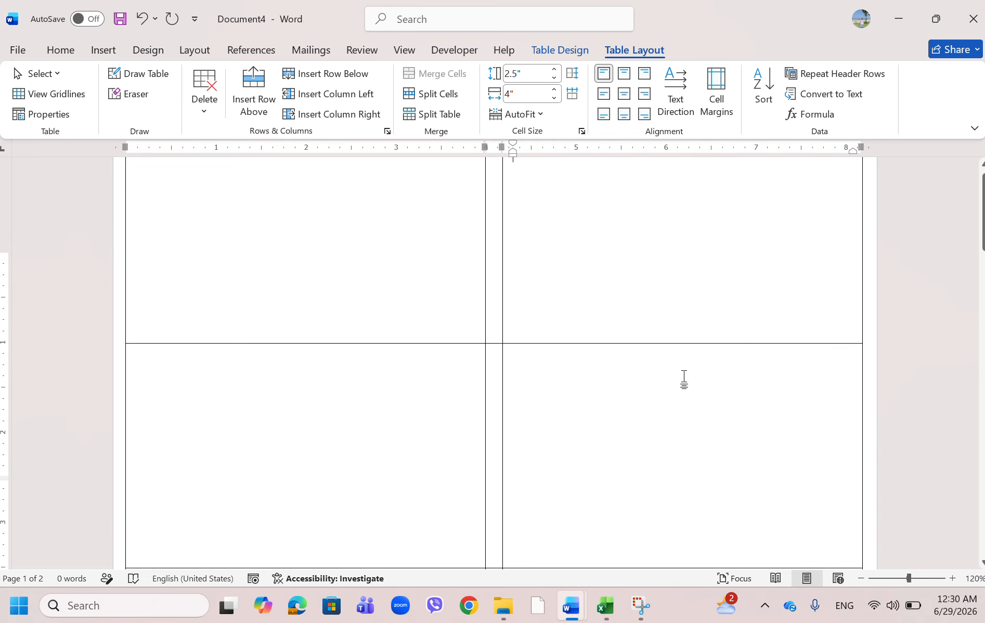
scroll(685, 377, down, 3)
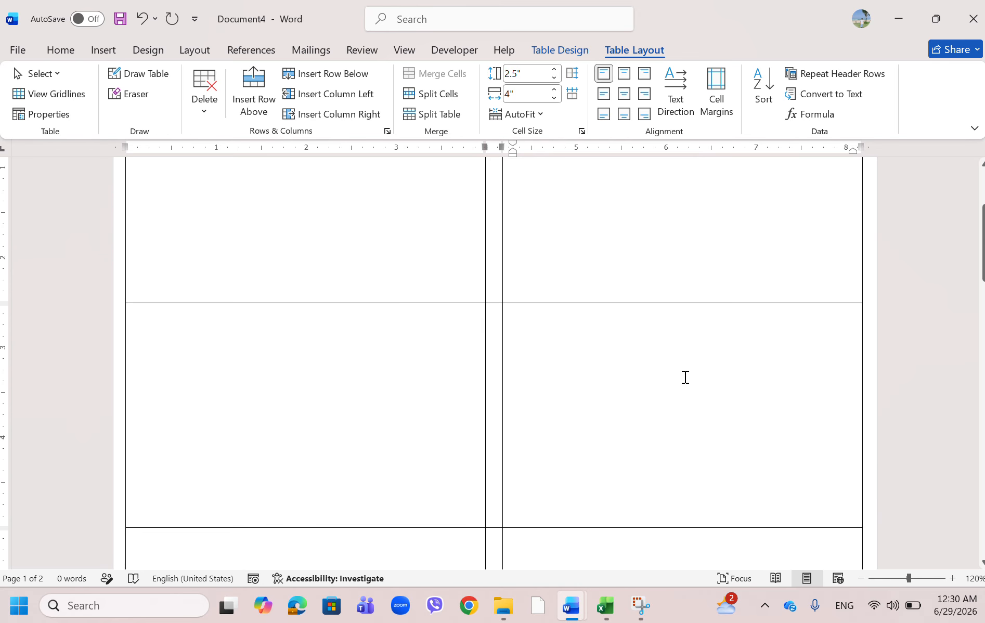
click(382, 274)
click(284, 429)
scroll(271, 401, down, 3)
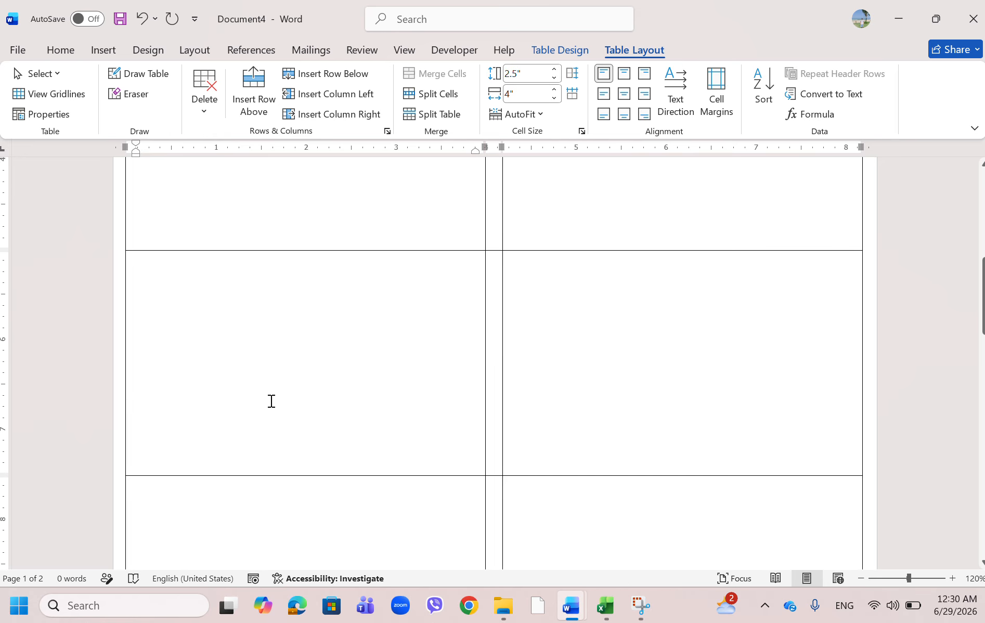
scroll(271, 401, down, 3)
scroll(278, 378, down, 3)
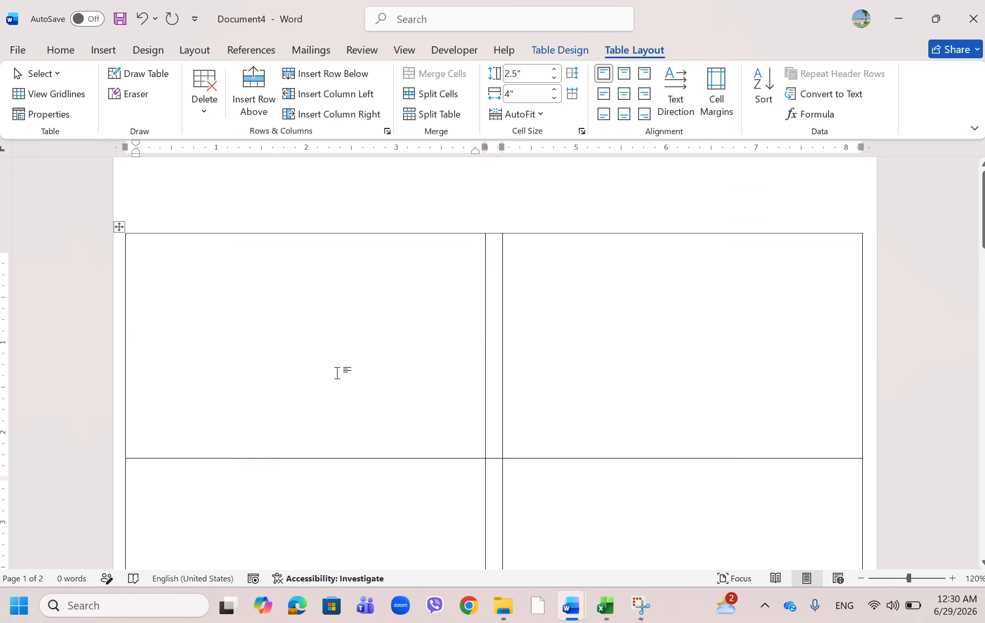
scroll(338, 373, up, 1)
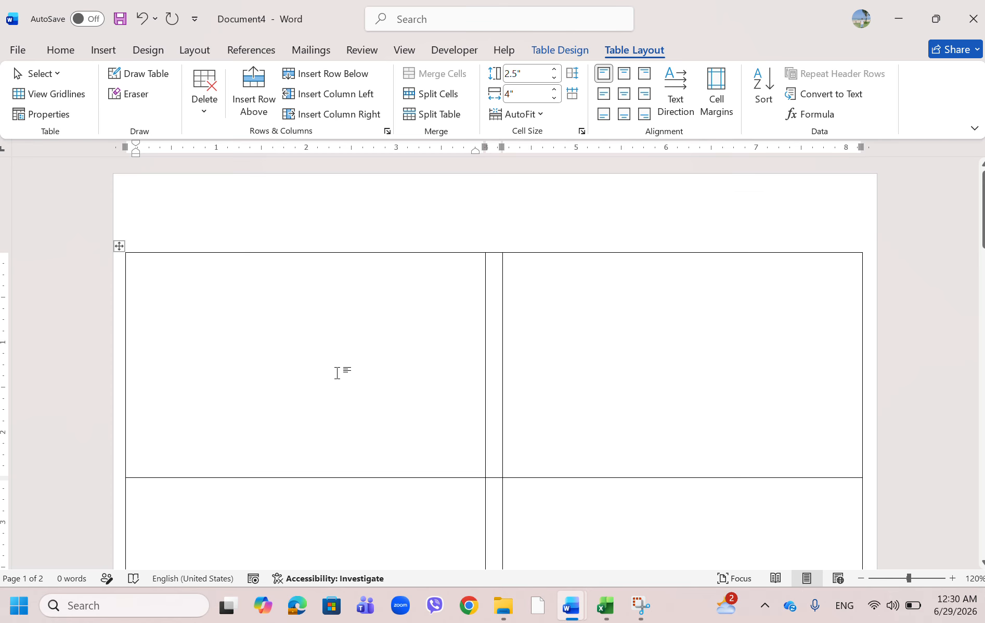
Step: Insert a nested table with two columns and three rows inside the first label cell
click(198, 304)
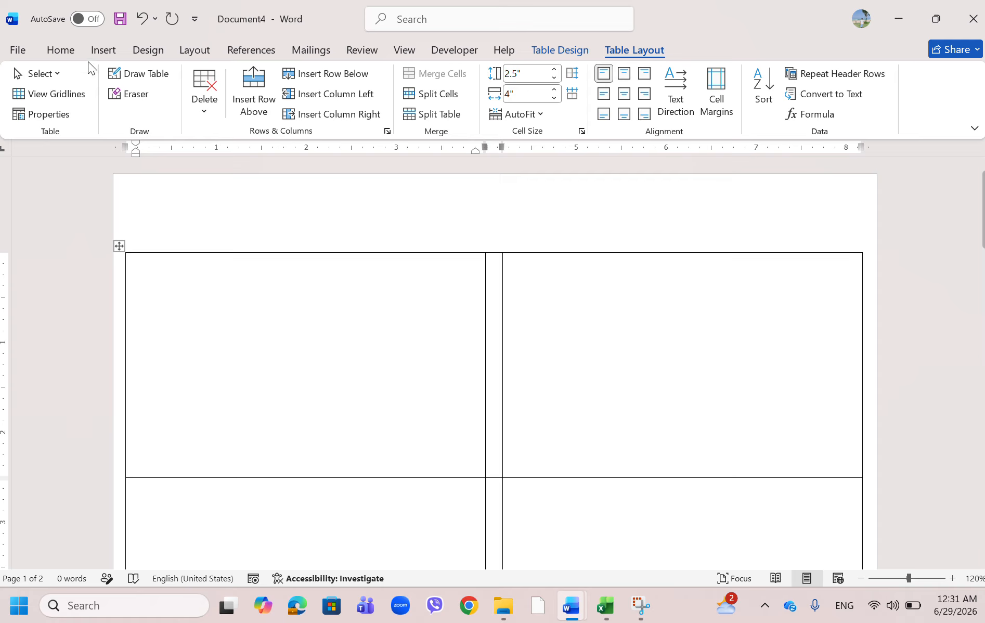
click(103, 50)
click(117, 113)
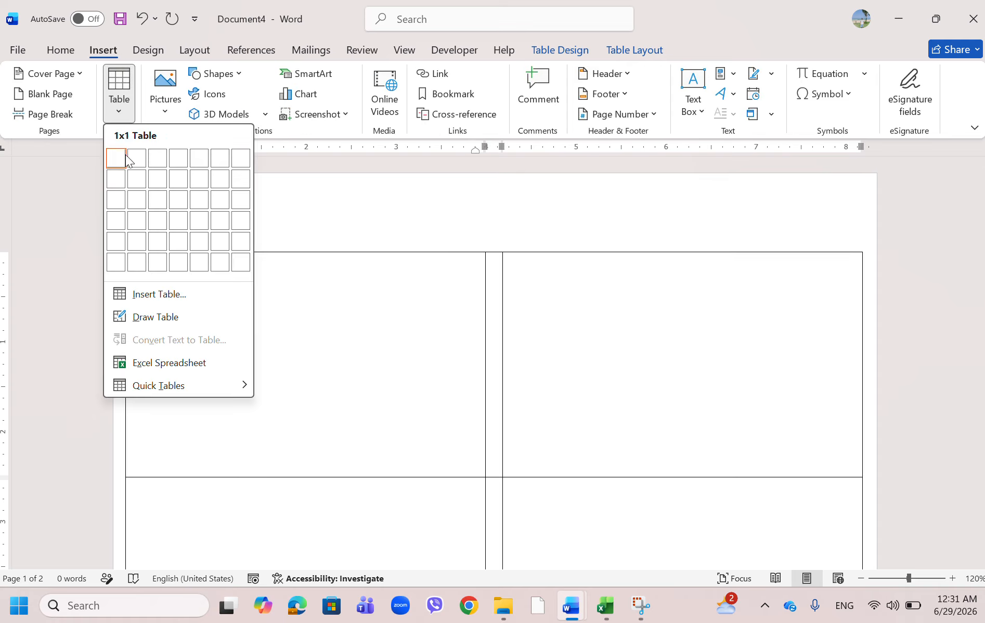
click(139, 198)
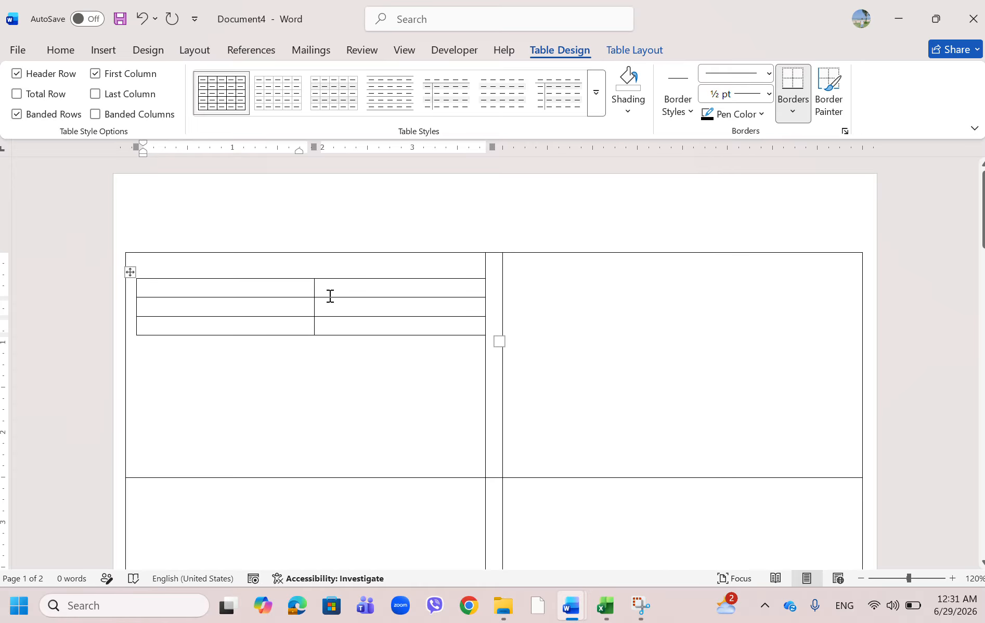
Step: Merge the two cells in the first row of the nested table
drag(332, 283, 249, 287)
right_click(248, 287)
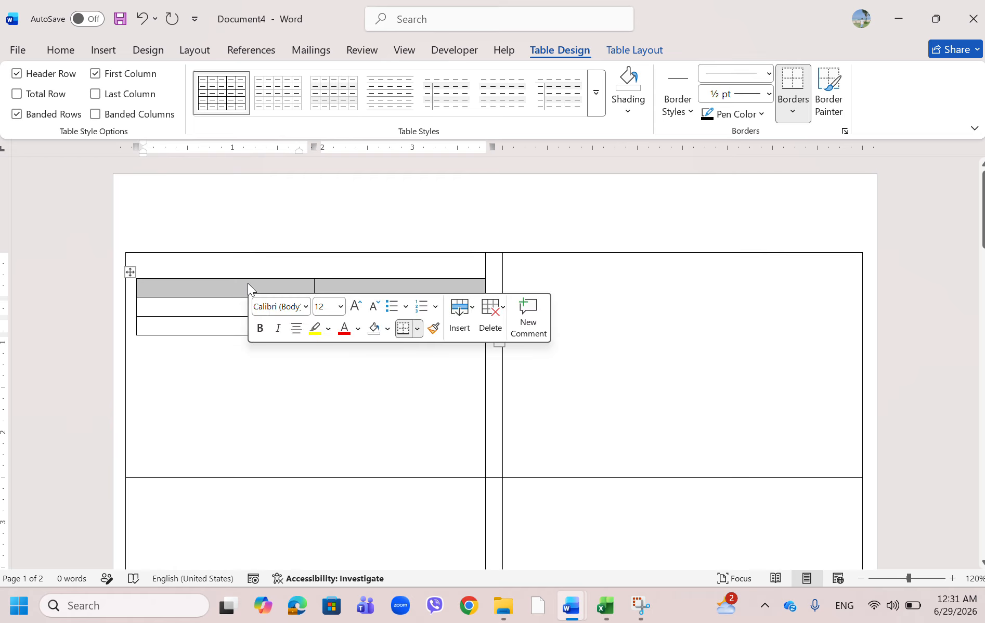
click(319, 463)
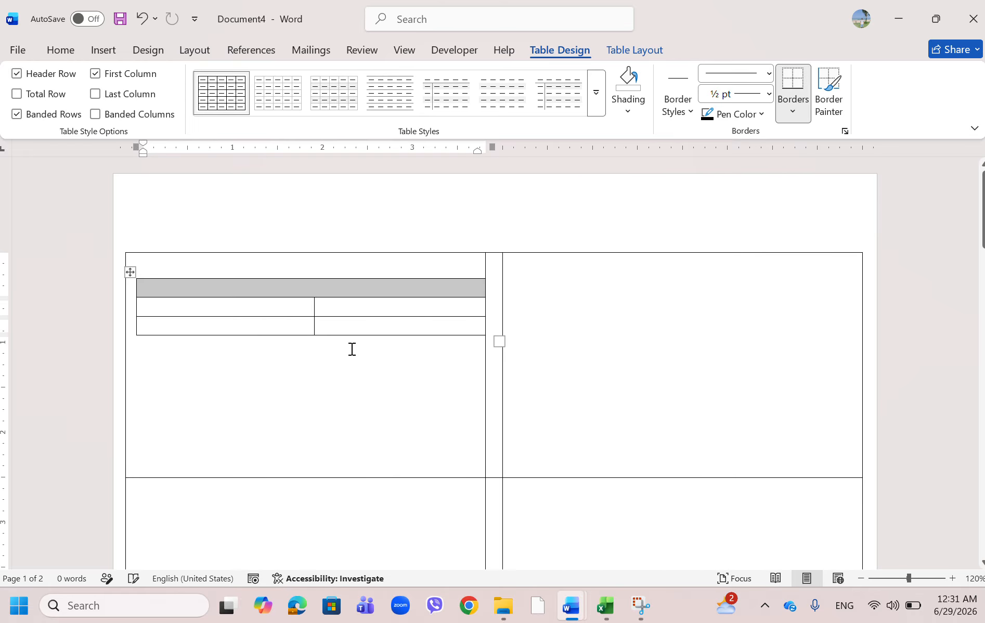
Step: Add four blank lines to the nested table's middle row and widen its first column to about 2.5"
click(354, 303)
key(Return)
key(Return)
key(Return)
key(Return)
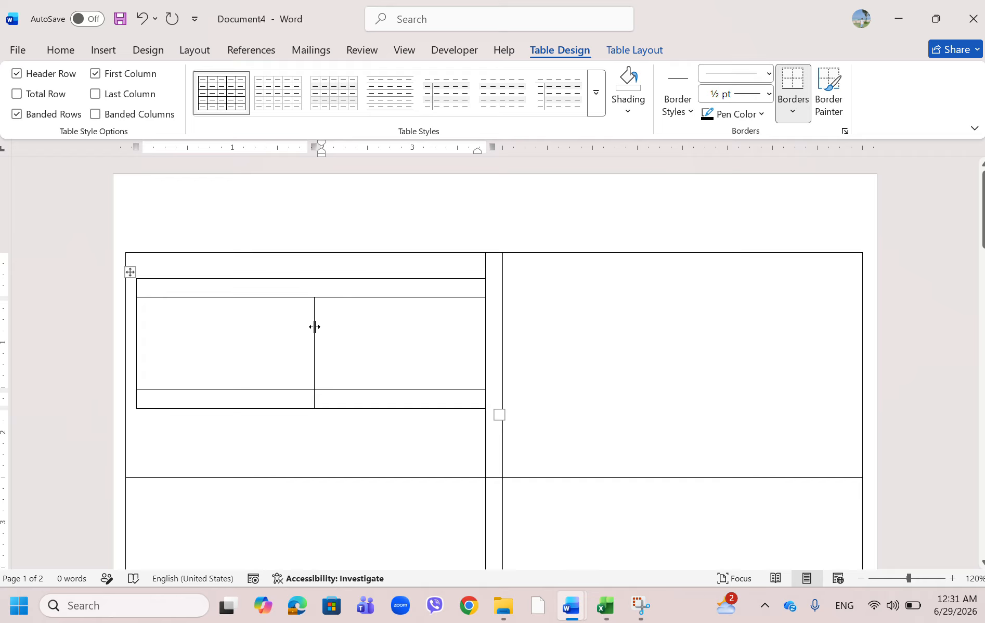
drag(314, 326, 363, 327)
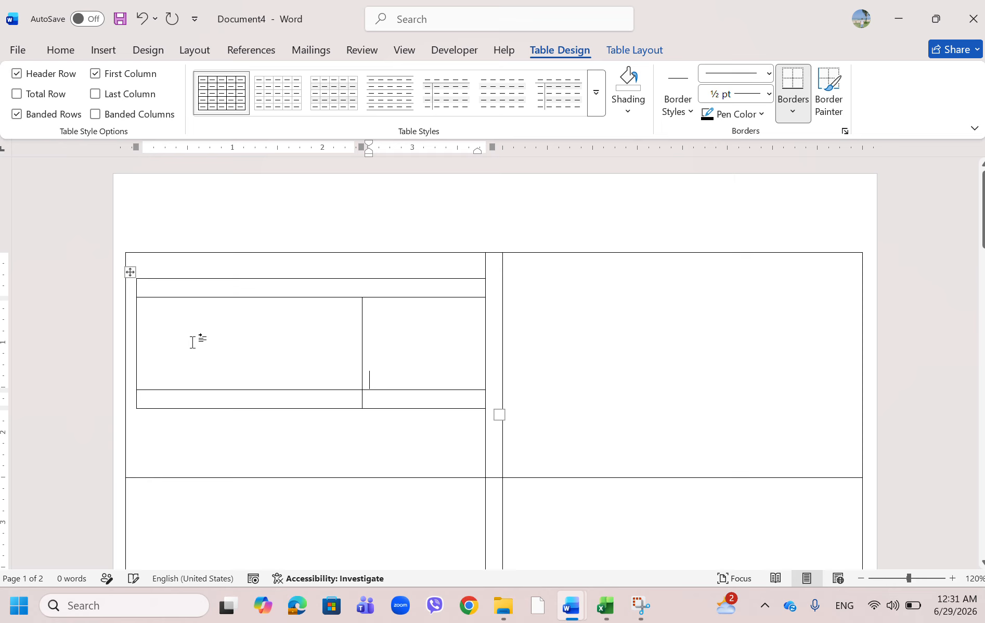
Step: Merge the nested table's bottom row into one two-line cell and lower its upper border to enlarge the middle row
click(245, 400)
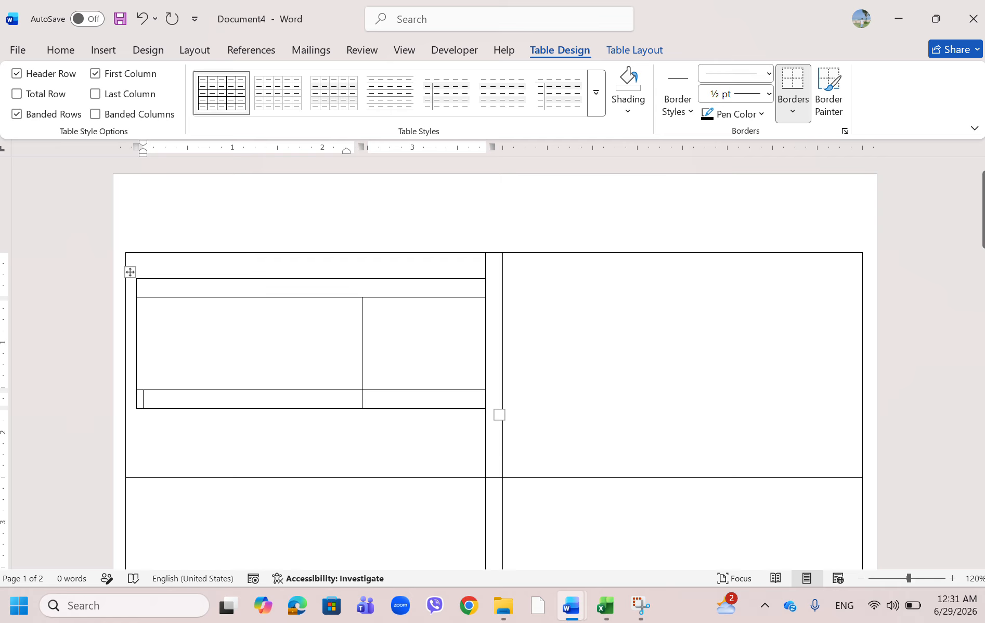
key(Return)
drag(378, 412, 278, 409)
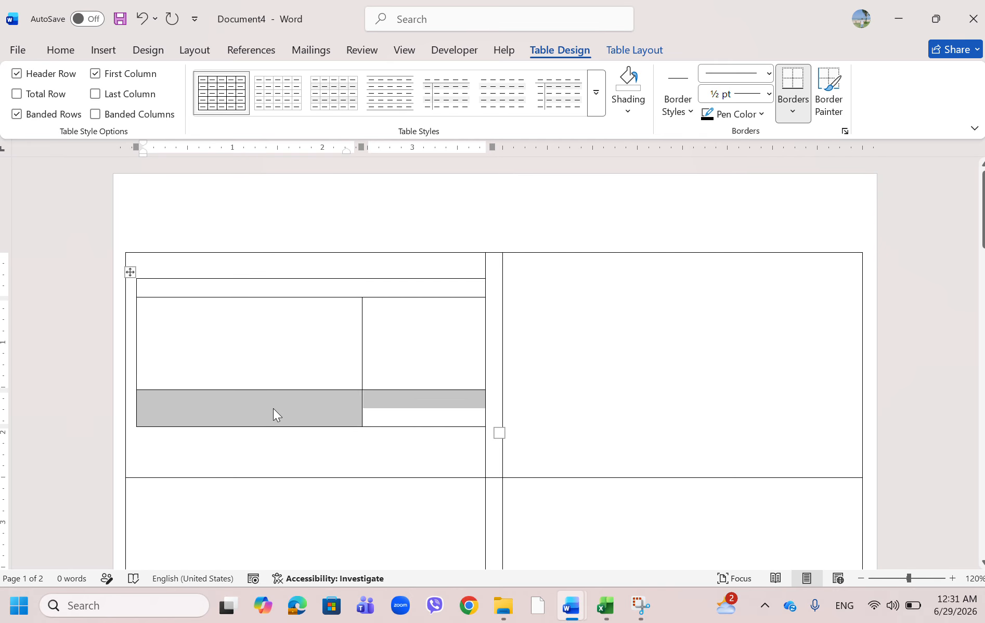
right_click(275, 411)
key(Escape)
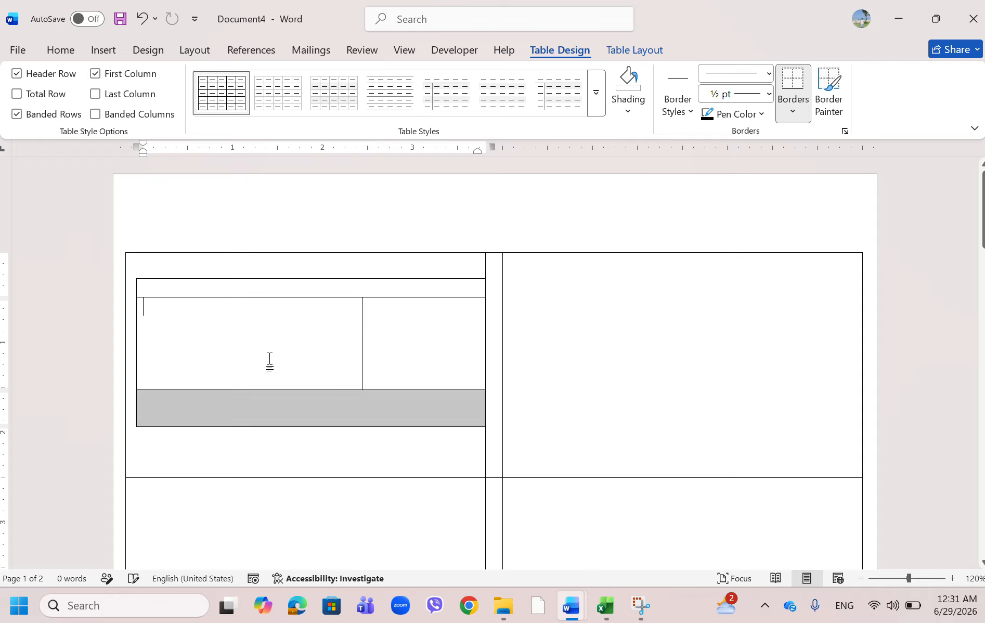
click(268, 361)
drag(344, 390, 340, 411)
Step: Enter the title "Registration ID for Humanitarian Assistance" in the merged first row of the nested table
click(185, 289)
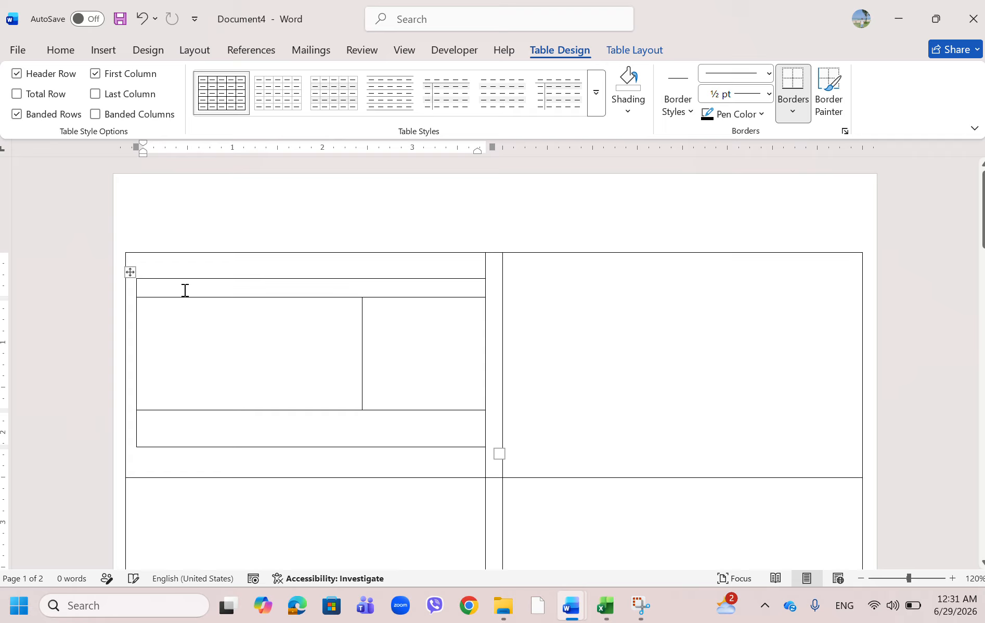
text(Registration ID for )
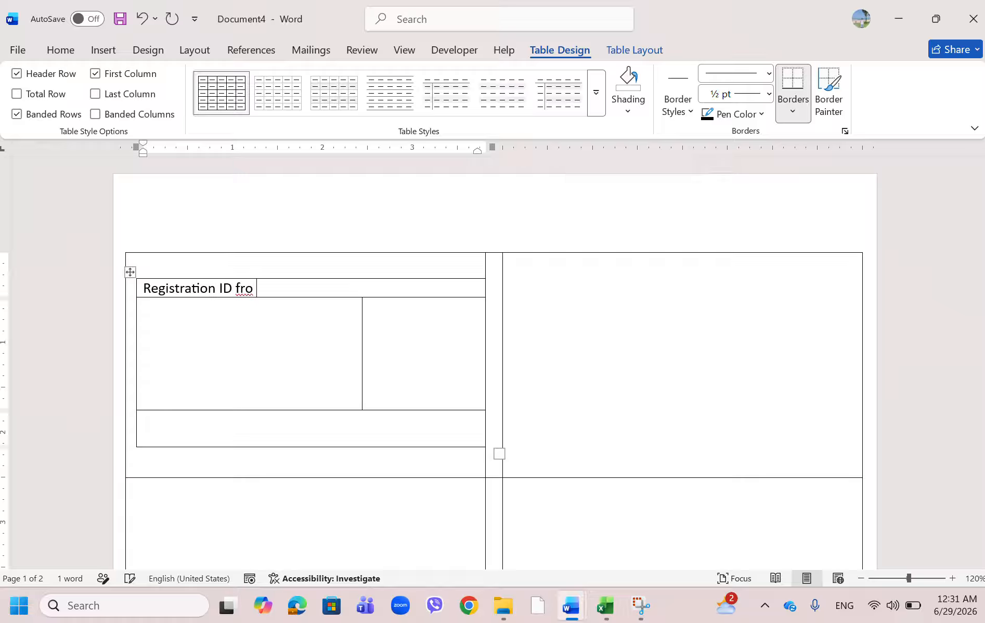
text(Humanitarian)
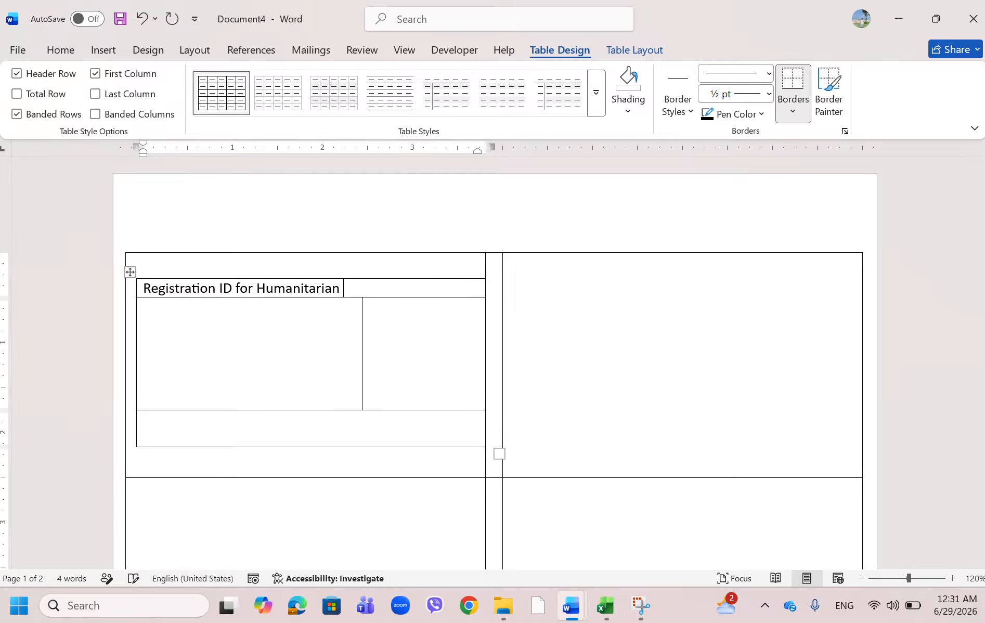
text( Assistance)
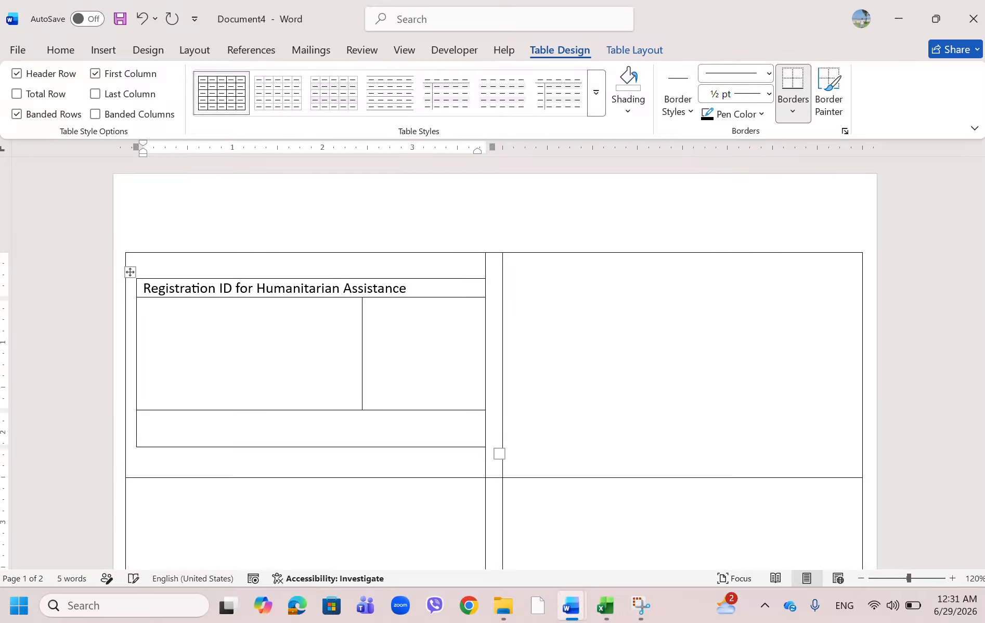
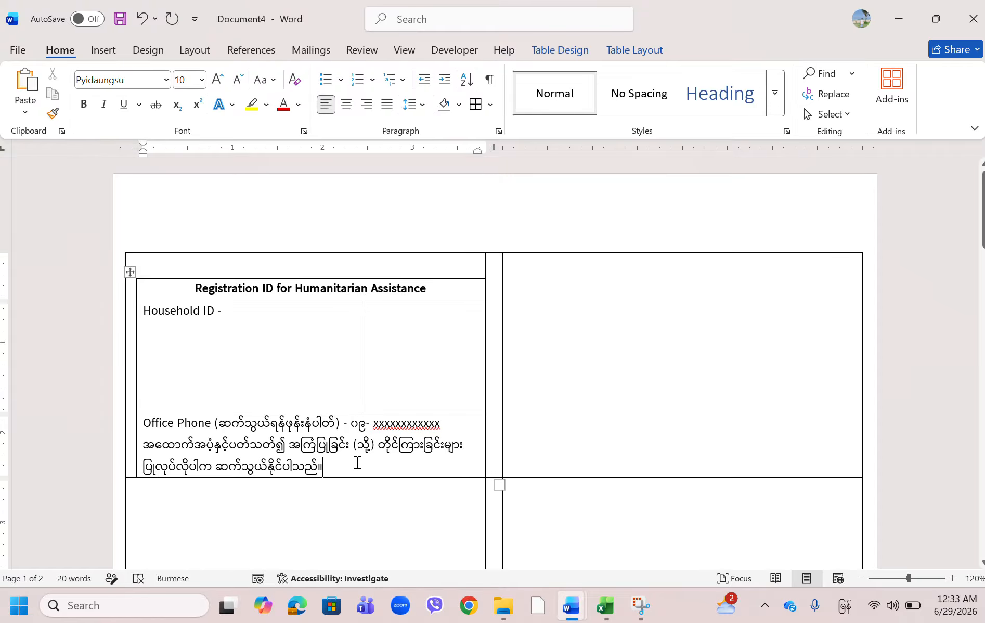
scroll(365, 436, down, 1)
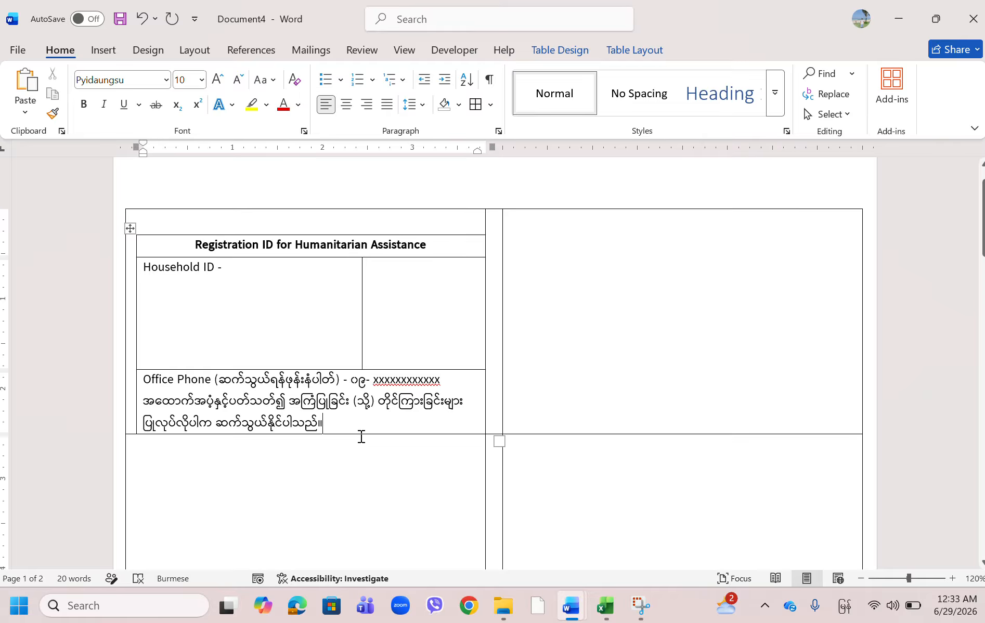
click(410, 317)
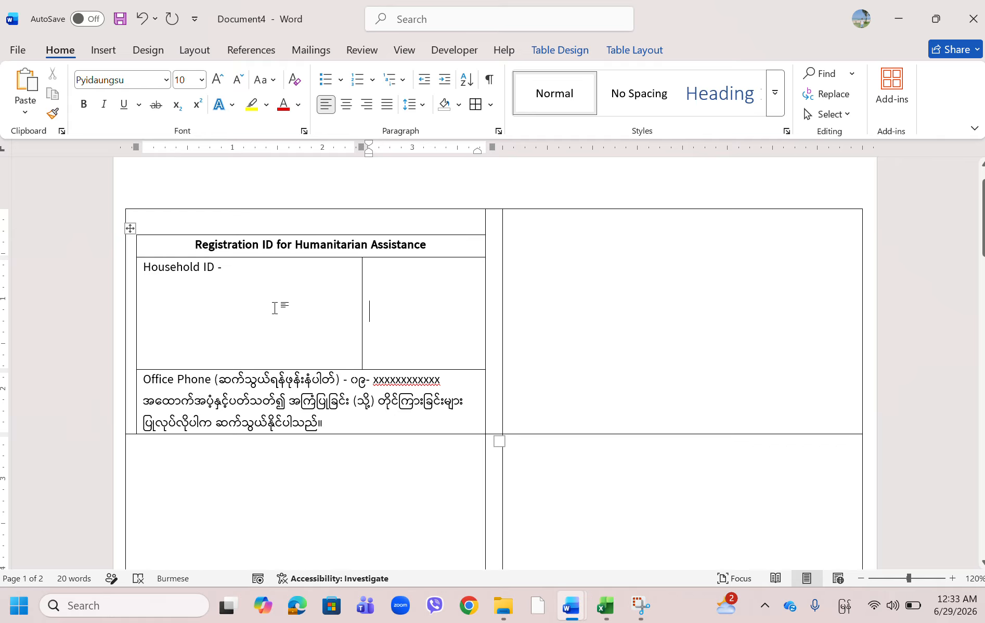
click(343, 430)
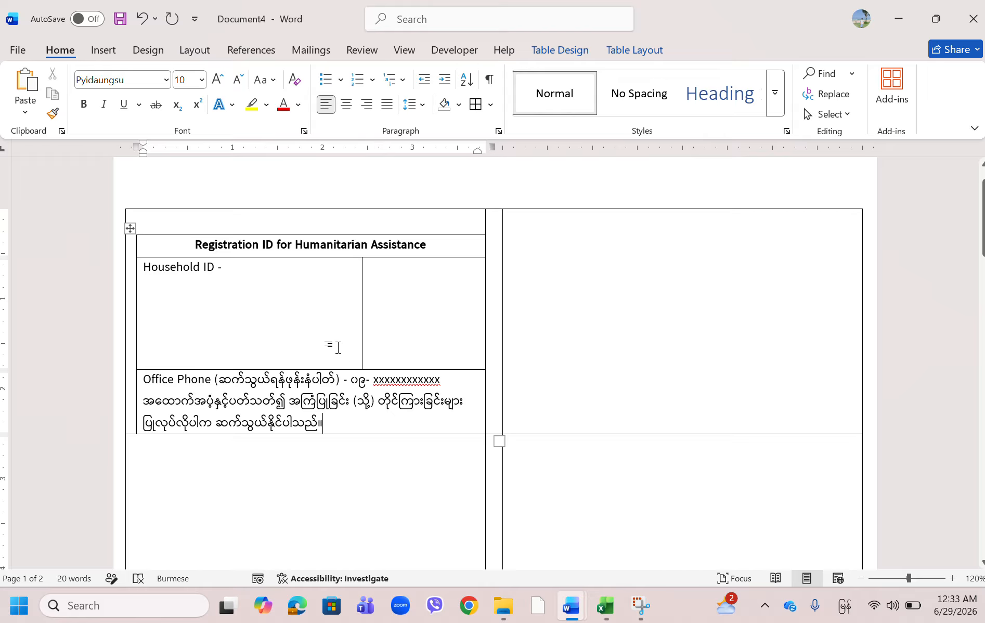
click(277, 270)
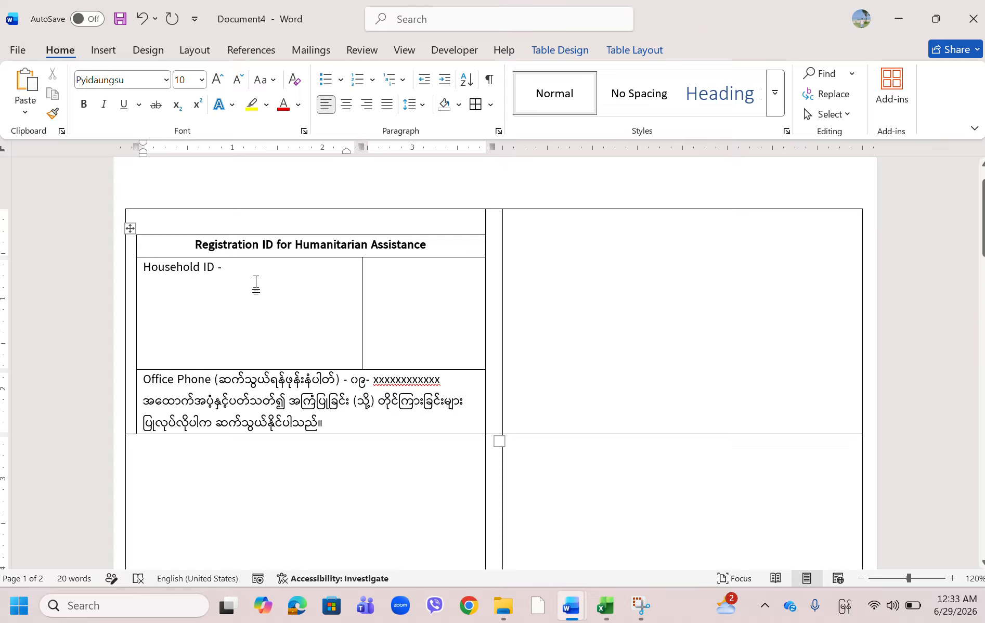
click(410, 322)
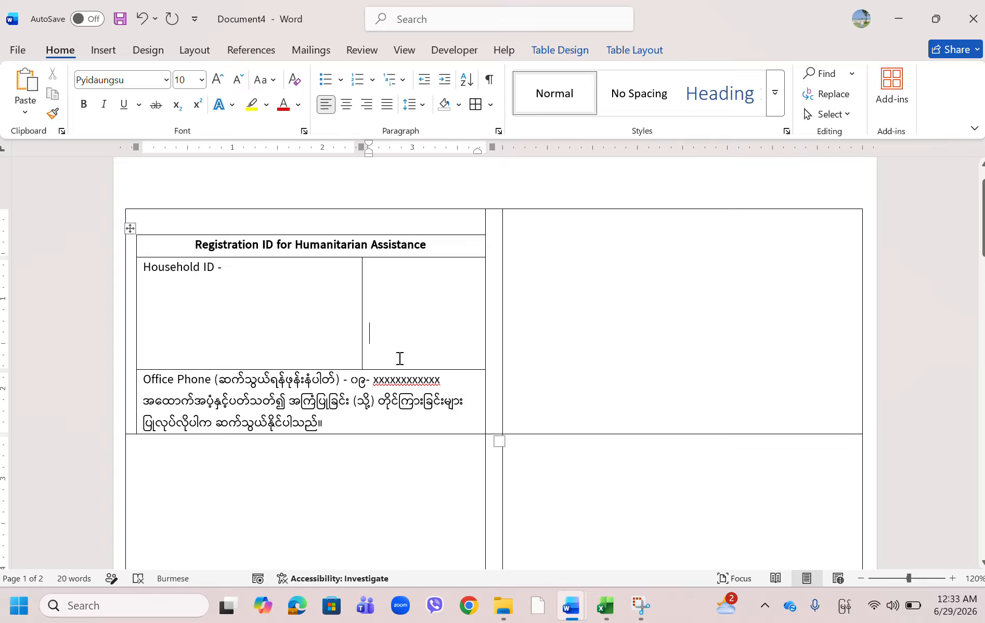
click(393, 300)
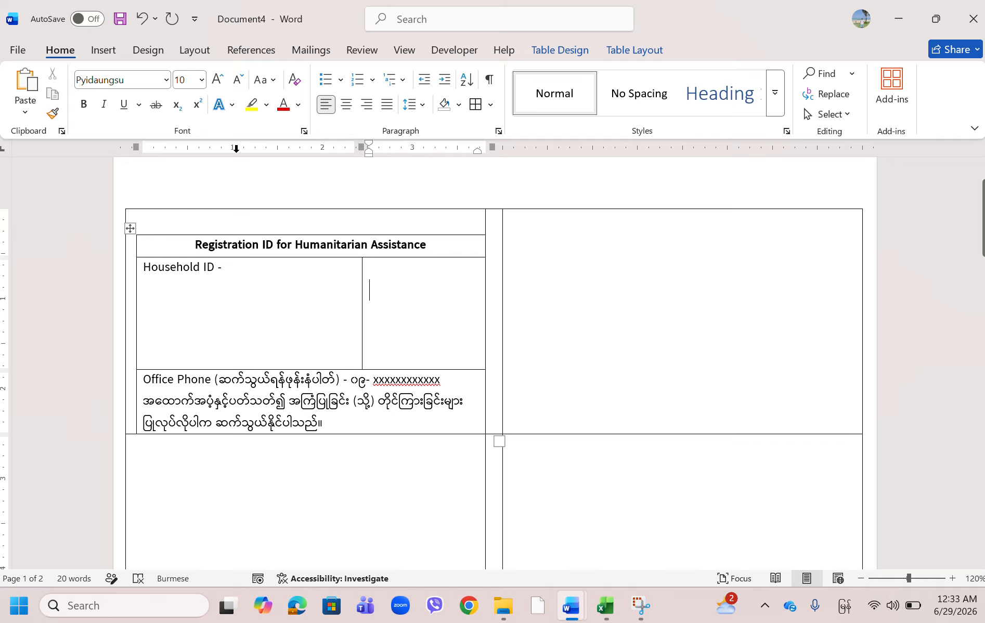
Step: Connect the mail merge to Sheet1$ of the existing household workbook in the Registration ID Defining folder on DATA (D:), with first-row column headers
click(311, 56)
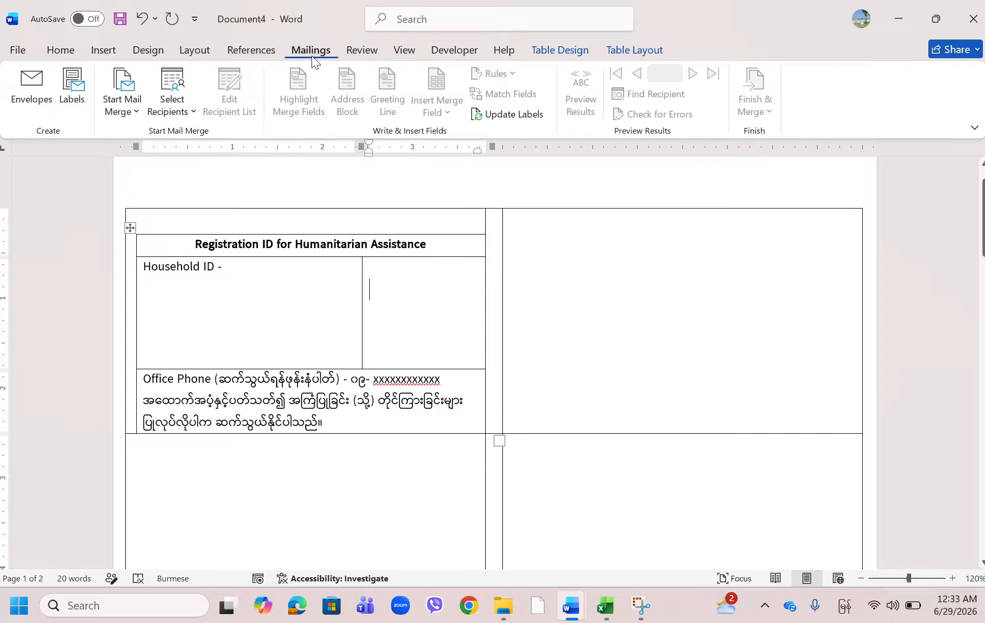
click(177, 112)
click(193, 158)
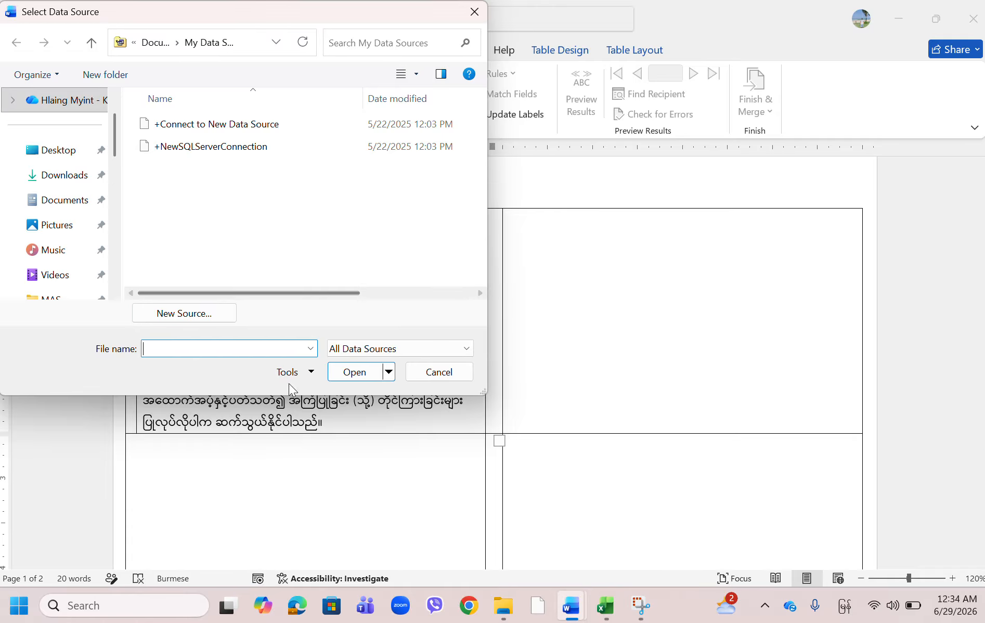
scroll(62, 212, down, 5)
click(63, 174)
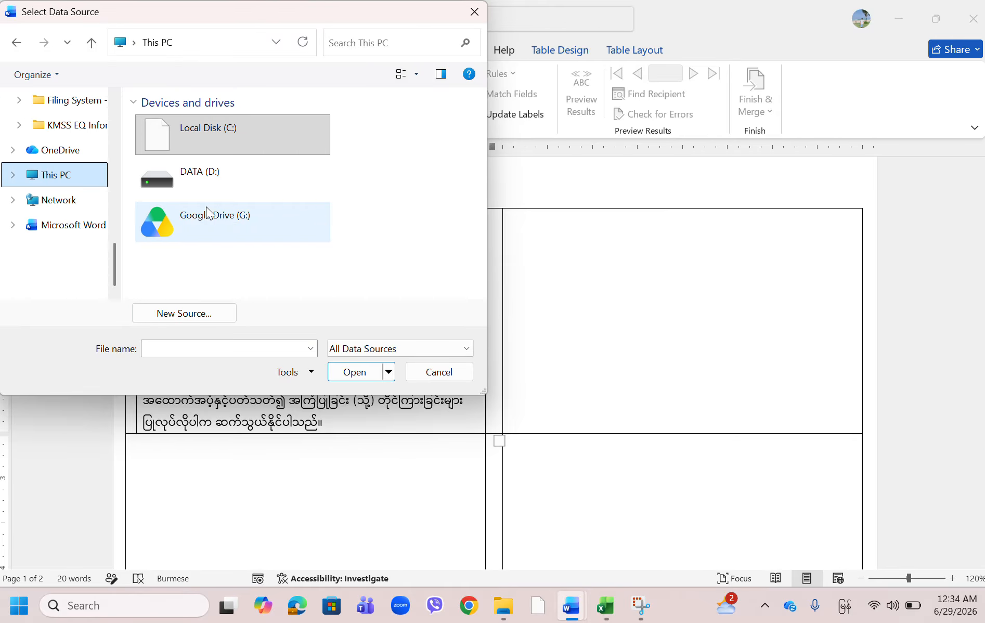
double_click(238, 183)
scroll(221, 233, down, 5)
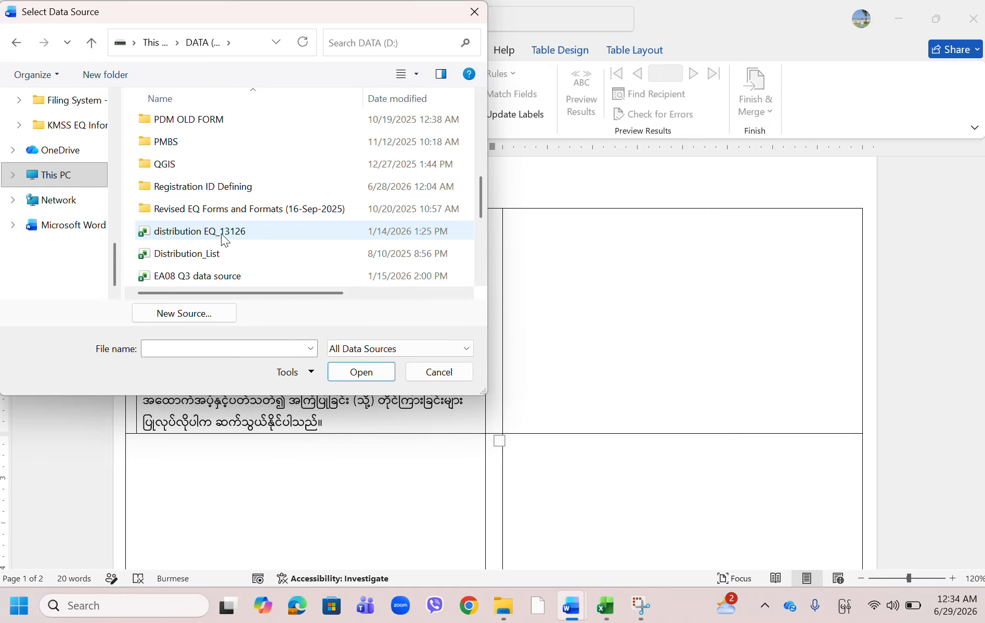
double_click(233, 191)
double_click(226, 124)
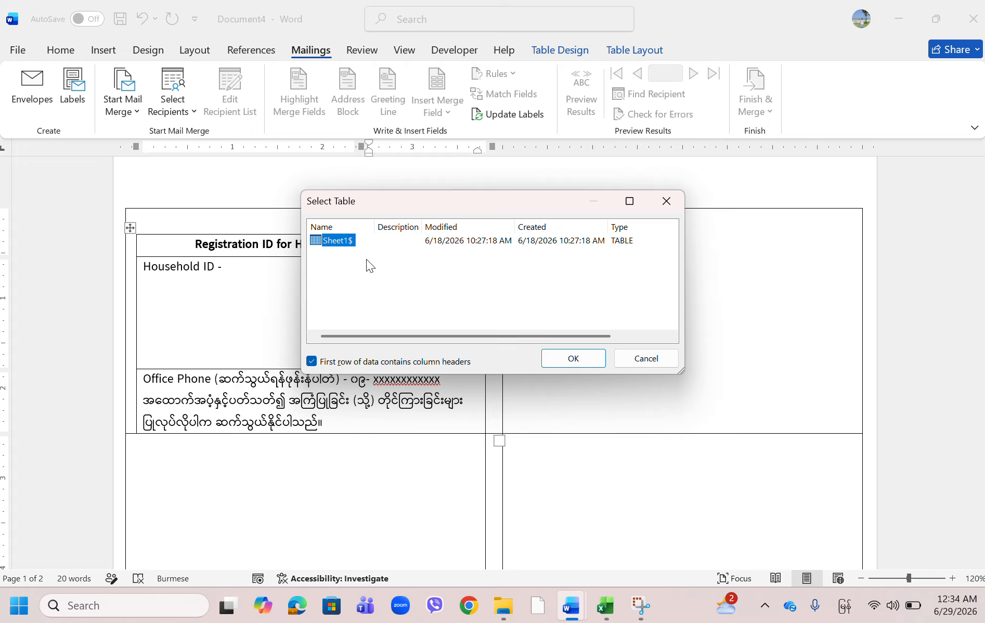
click(574, 359)
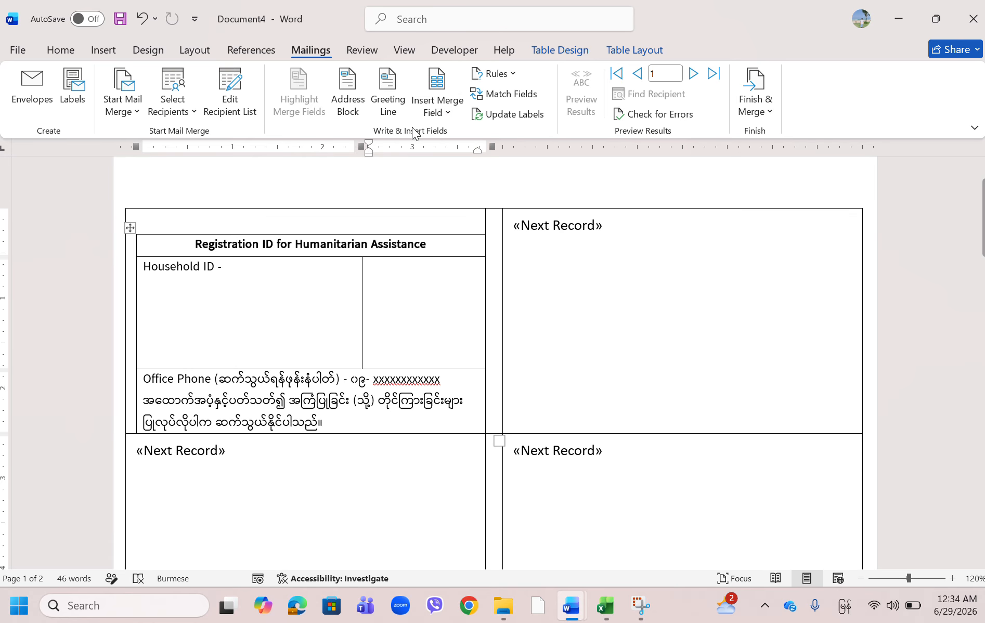
Step: Insert the HHID merge field after "Household ID -" and again in the empty cell beside it
click(264, 269)
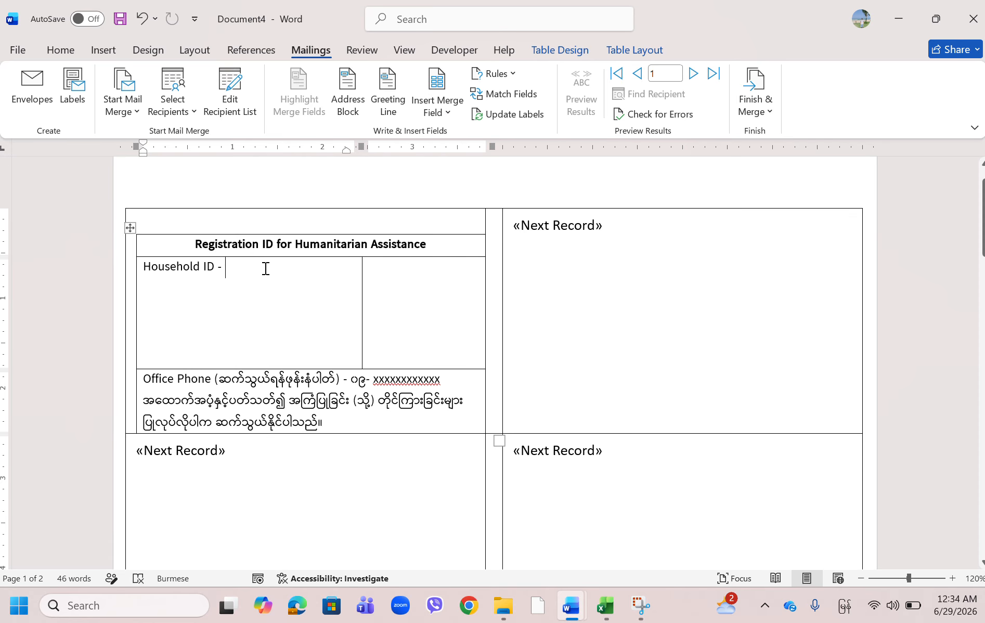
click(445, 108)
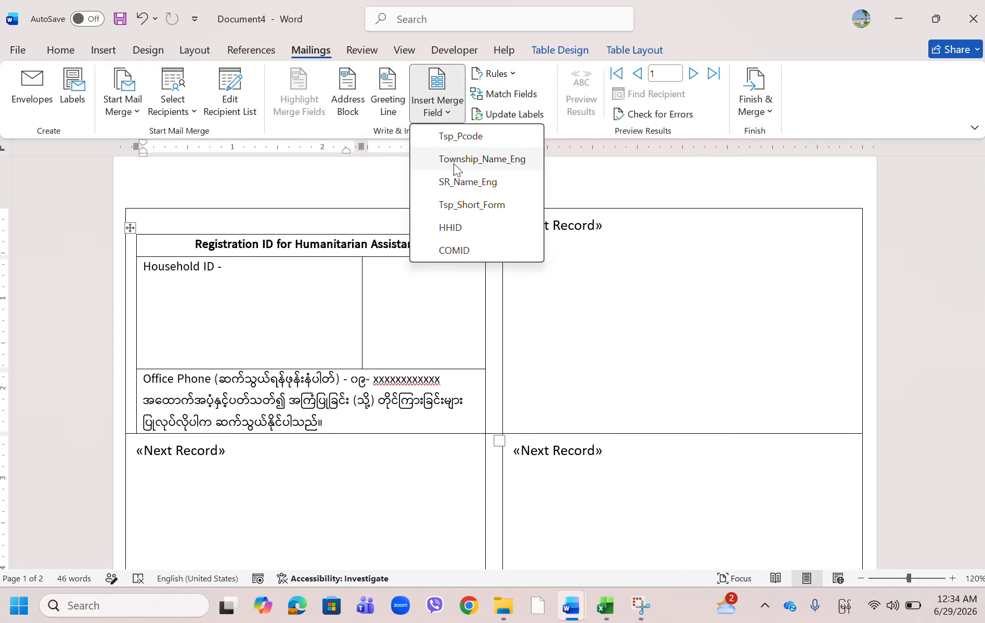
click(467, 229)
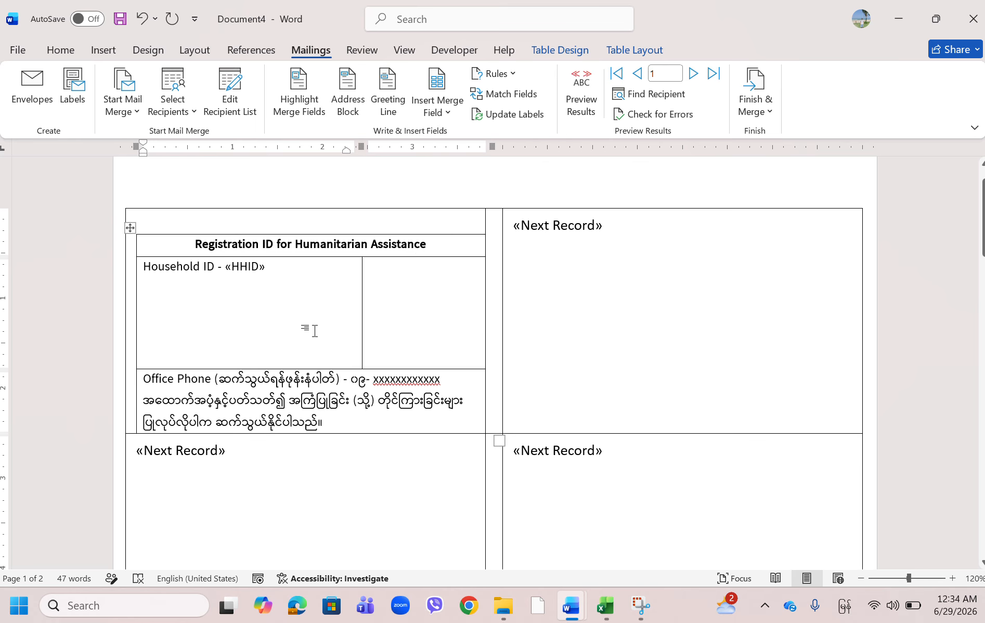
click(427, 293)
click(445, 108)
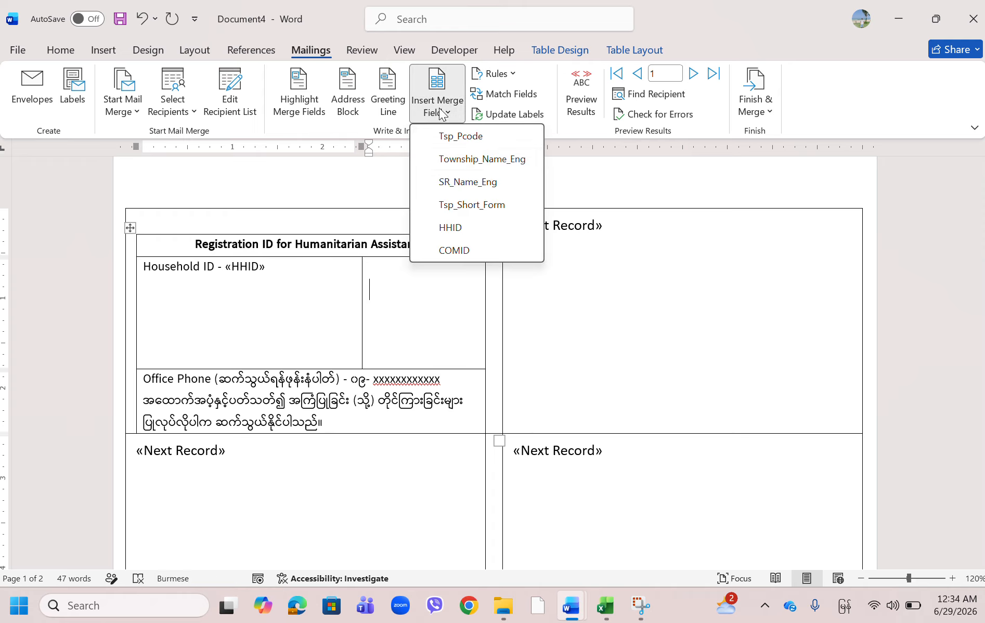
click(476, 227)
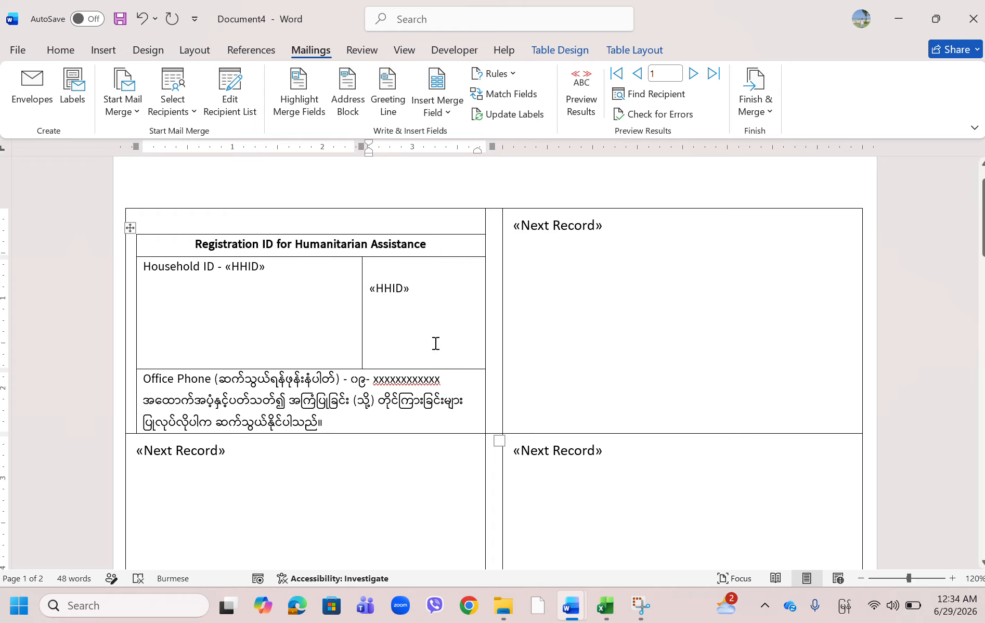
Step: Preview the merge results for both HHID fields in the first label and return to the field view
click(278, 275)
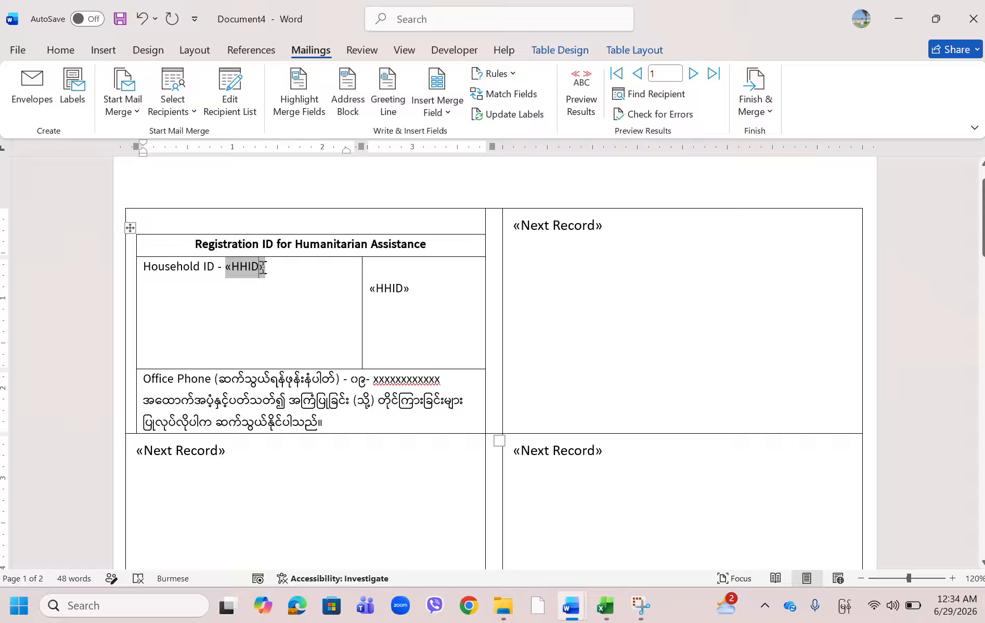
click(404, 289)
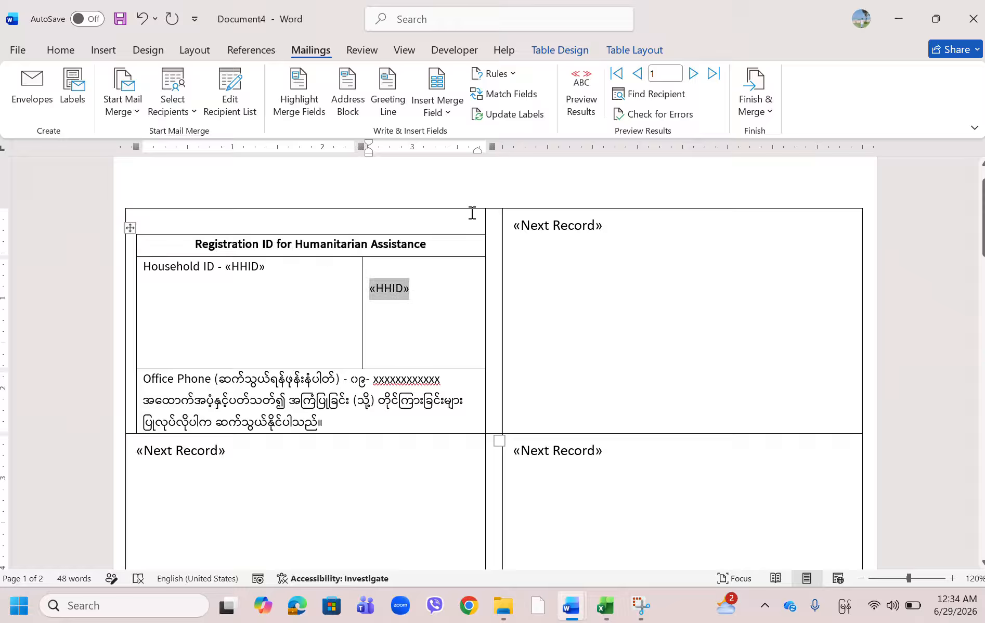
click(597, 114)
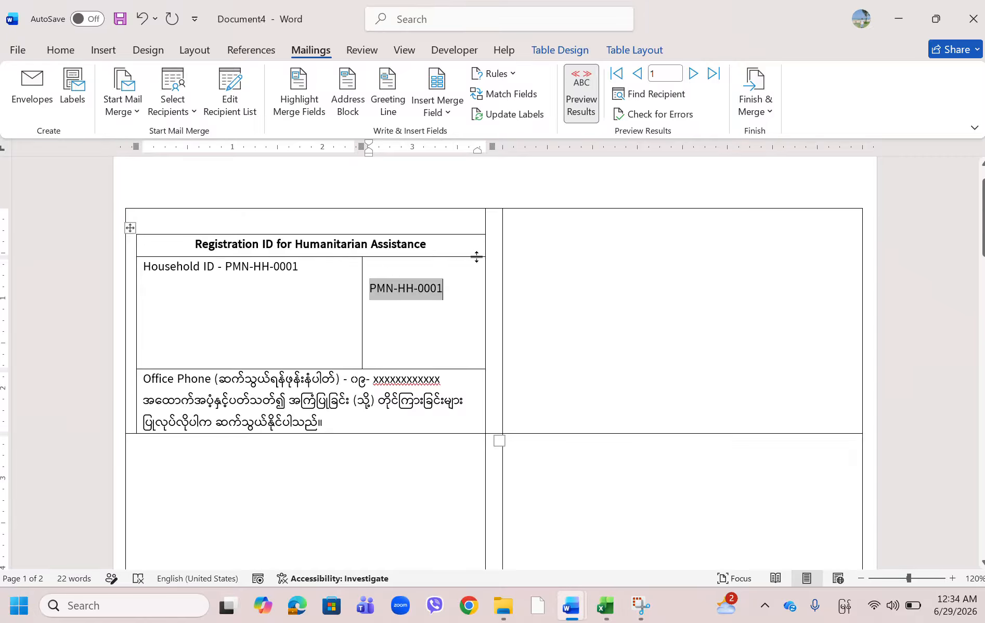
click(581, 99)
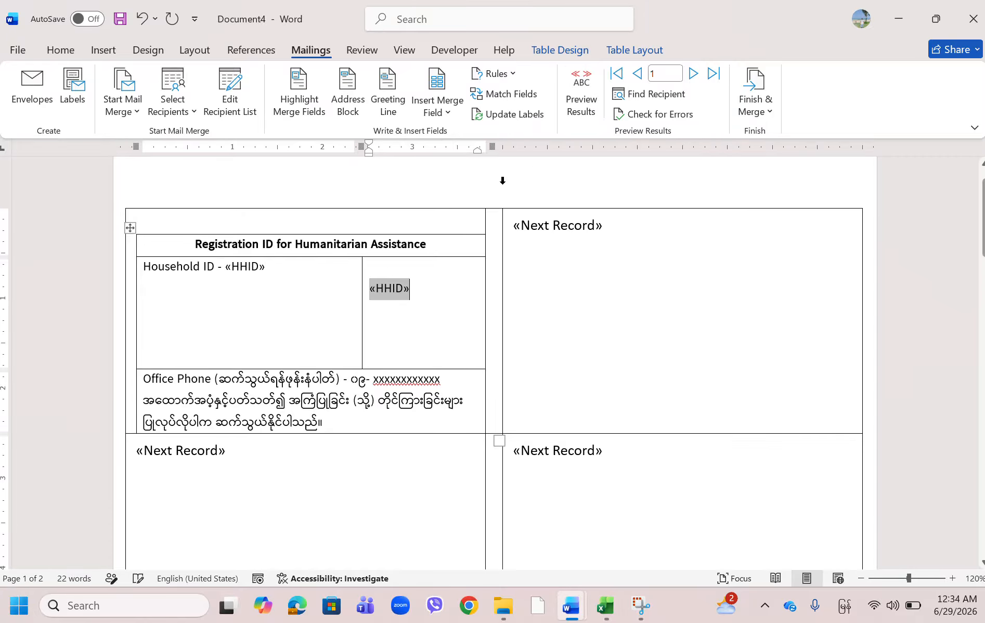
Step: Show the field code of the HHID merge field in the cell beside the household ID
right_click(405, 289)
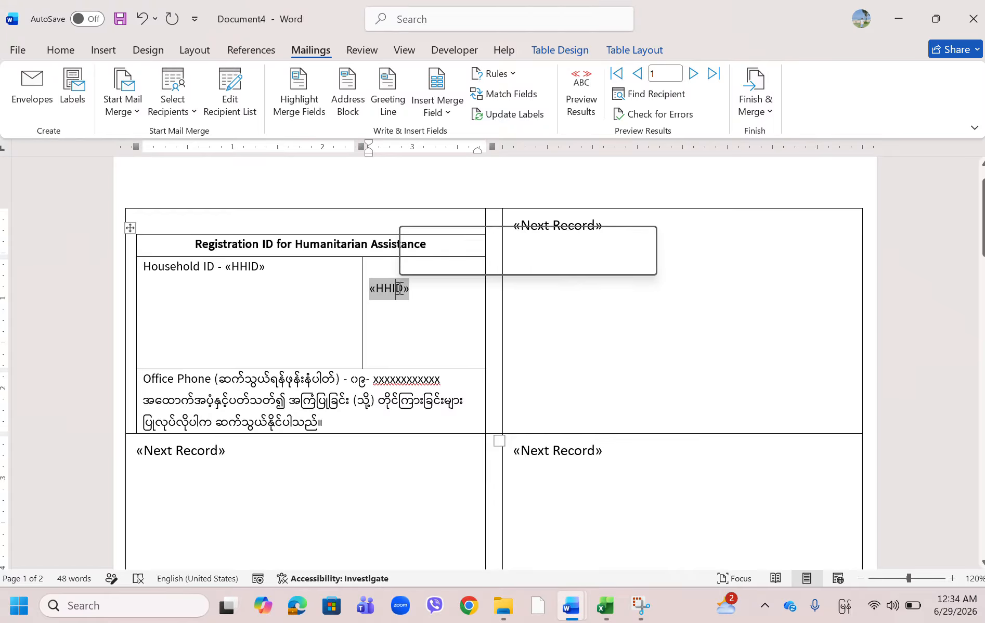
click(474, 466)
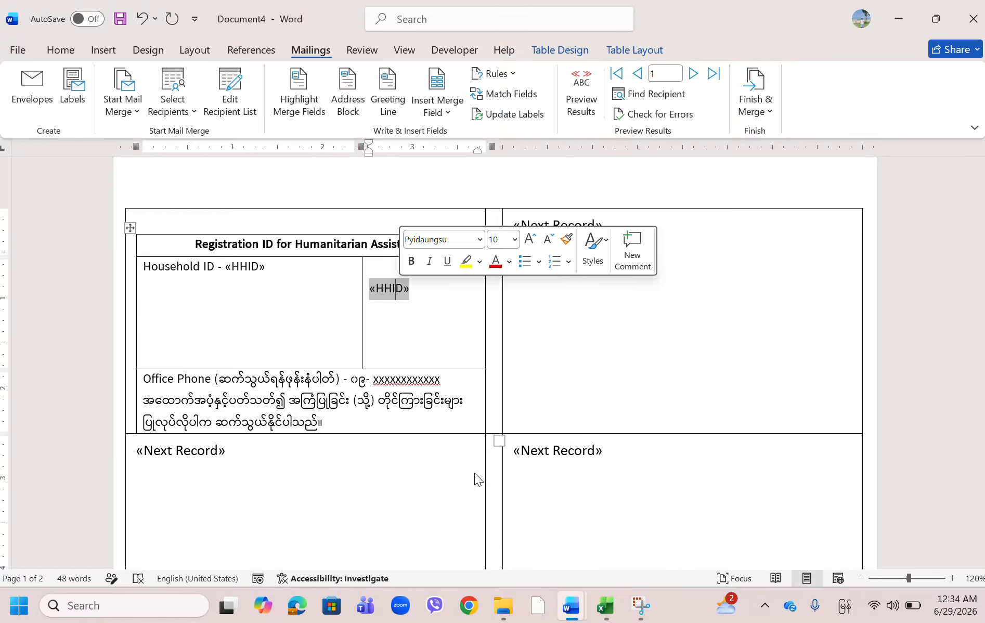
click(430, 298)
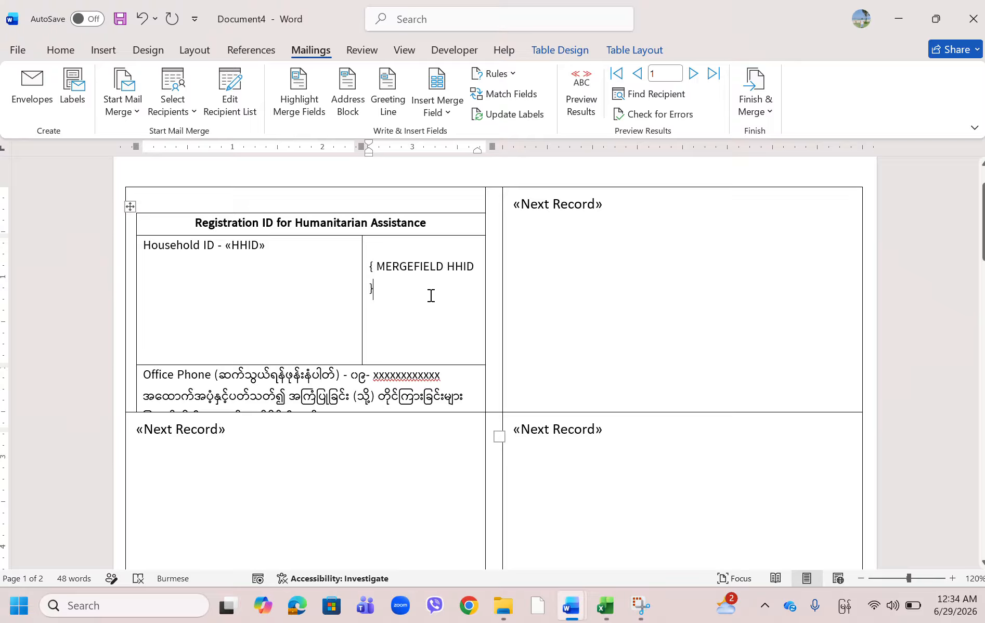
Step: Change MERGEFIELD to MERGEBARCODE in the field code beside the household ID
drag(445, 266, 414, 266)
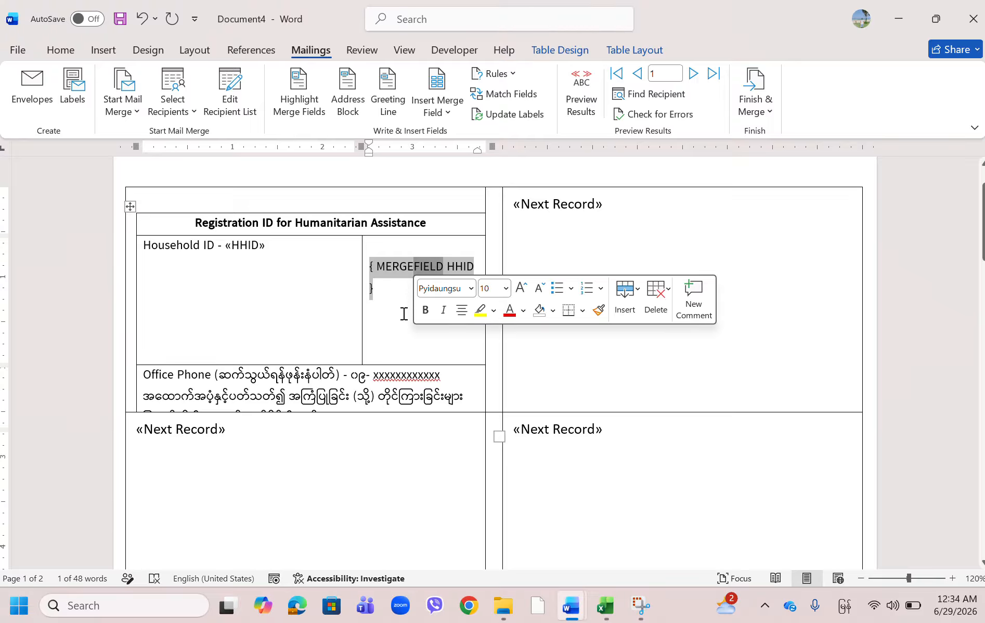
click(444, 266)
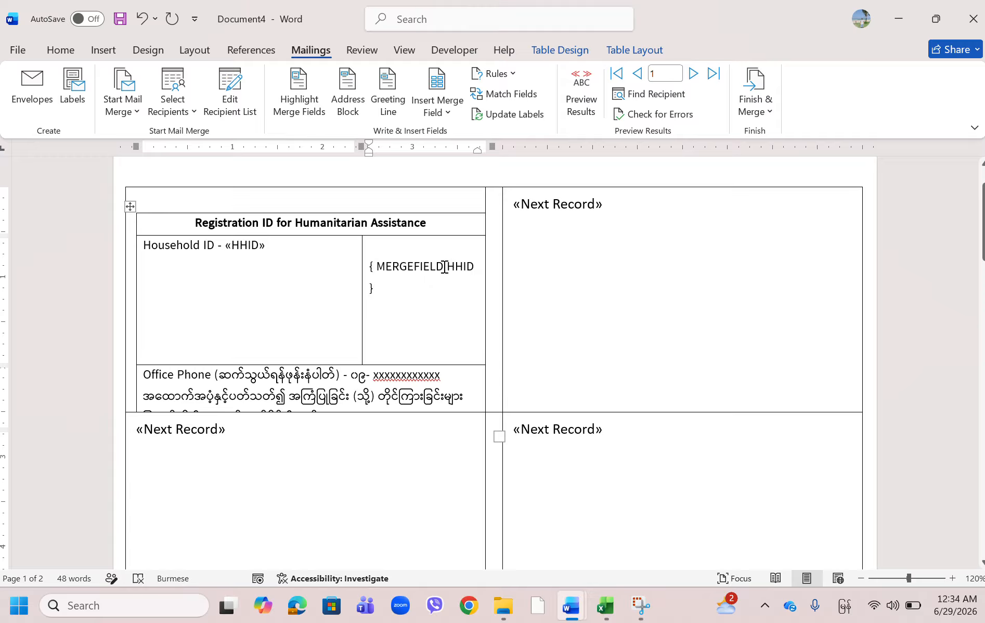
key(BackSpace)
key(BackSpace)
key(BackSpace)
key(BackSpace)
key(BackSpace)
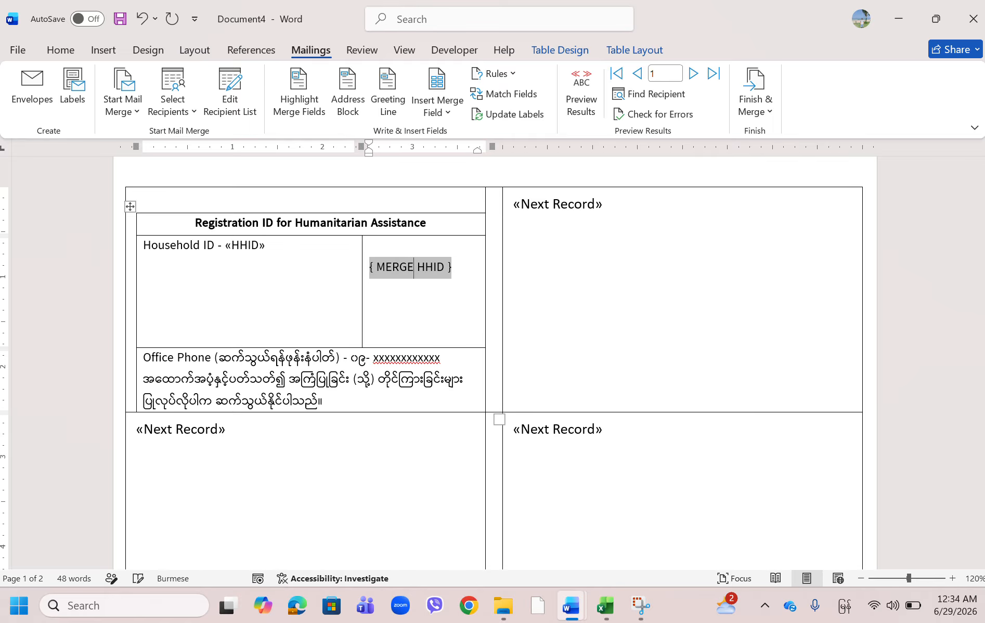
text(ယဗ)
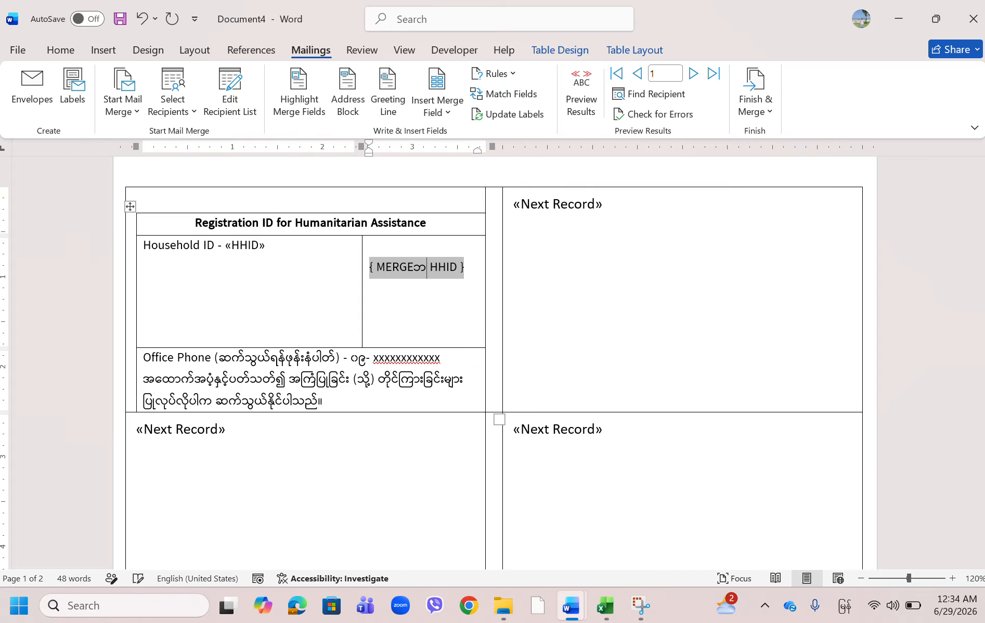
key(BackSpace)
key(BackSpace)
key(alt+shift)
key(alt+shift)
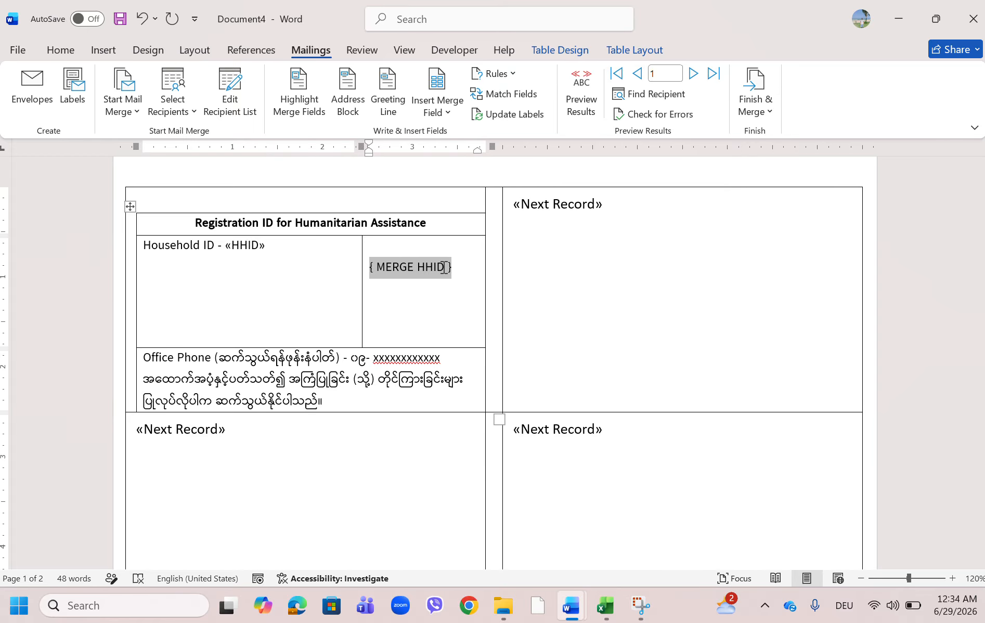
text(BARCODE)
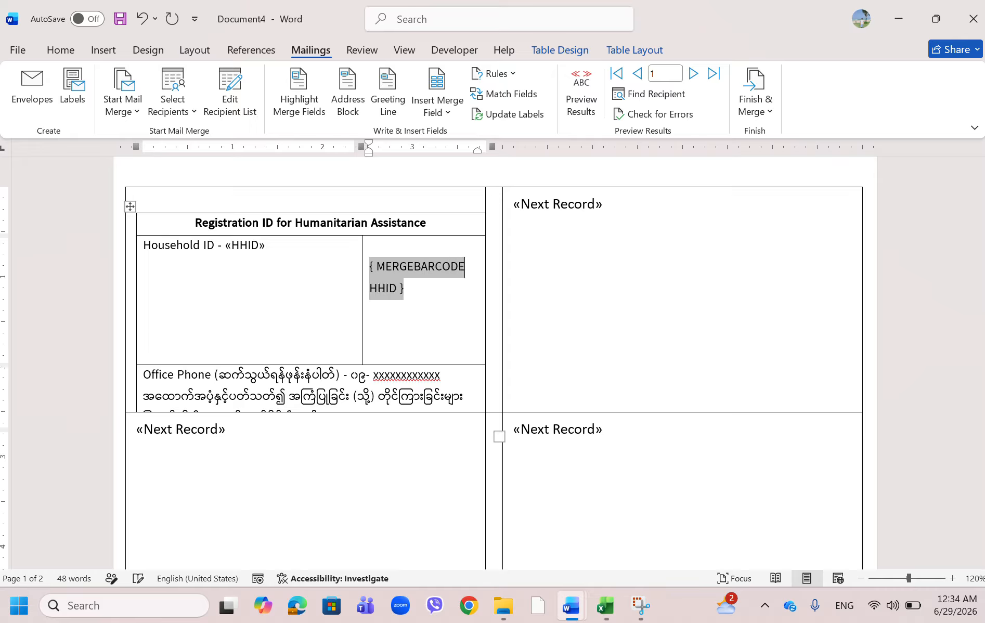
Step: Add the type QR after HHID in the barcode field code, then preview the merge result and return to the field view
click(401, 289)
text(QR)
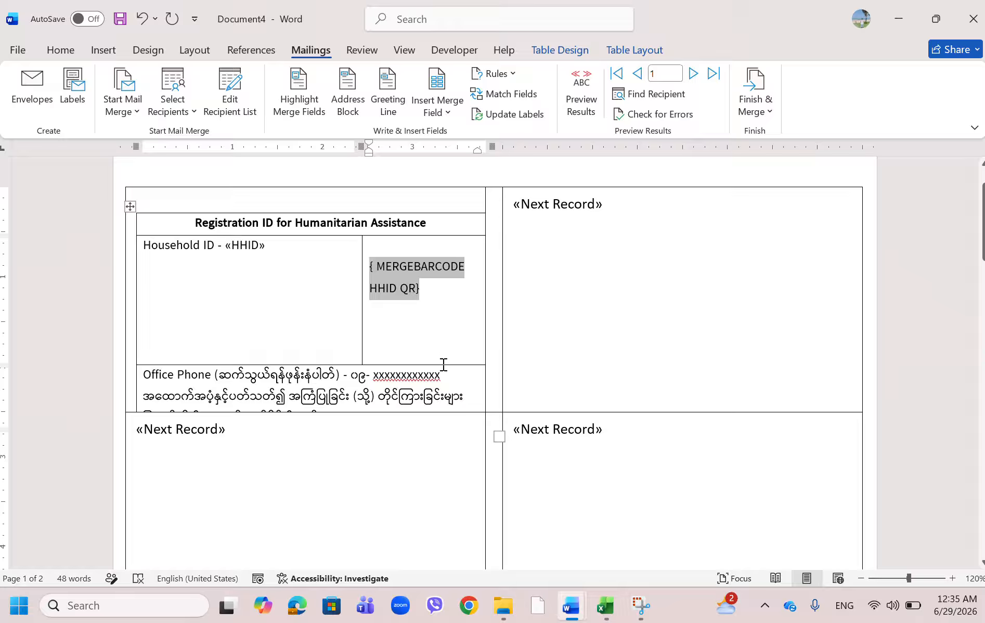
click(580, 111)
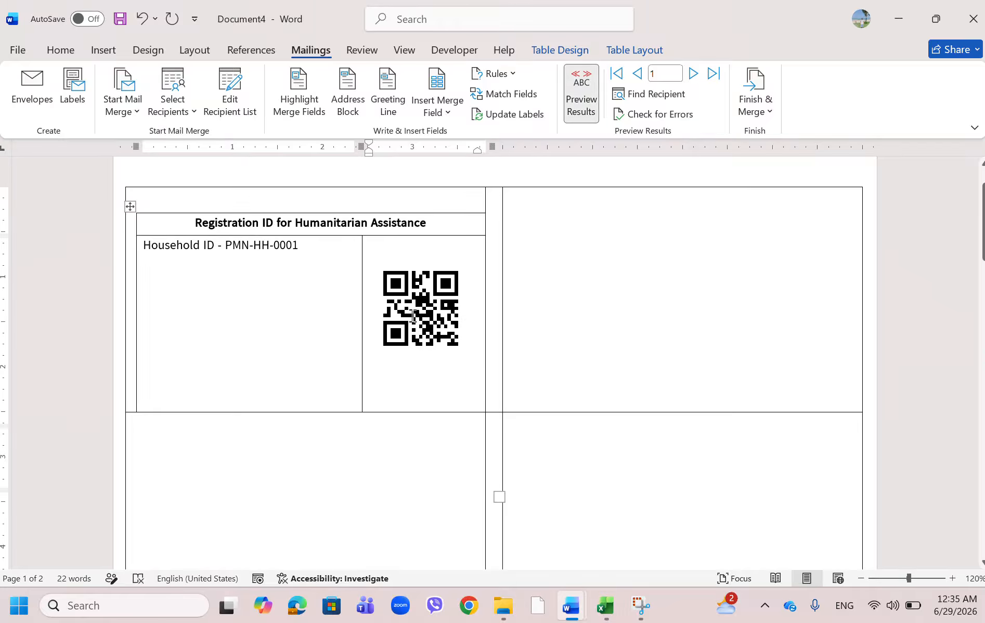
click(581, 112)
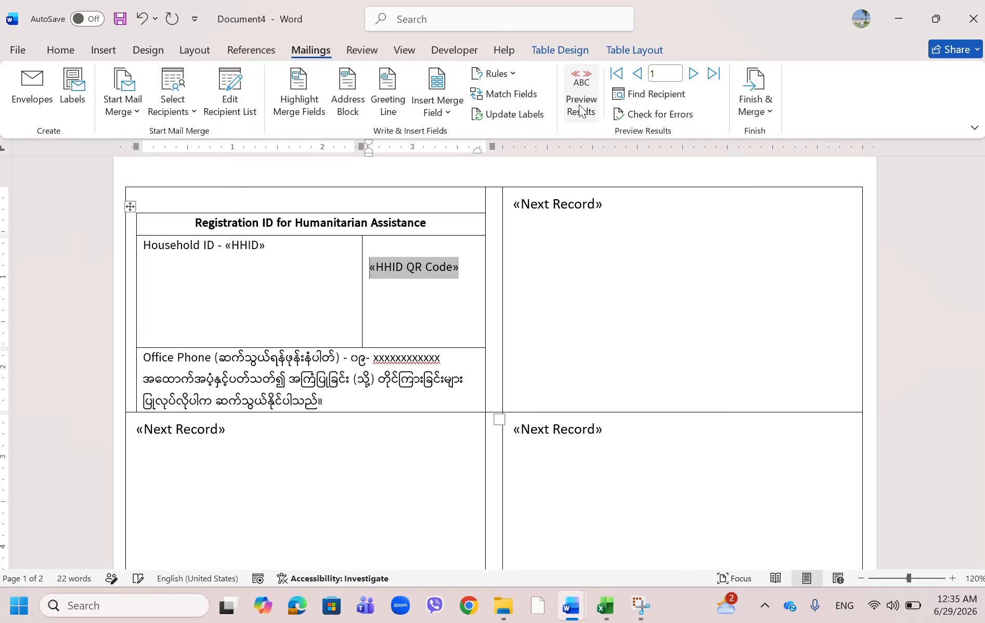
Step: Start a note on a new line below the household ID with "ကျေးဇူးပြု၍ စနစ်တကျသိမ်းဆည်းထားပါရန်"
click(412, 337)
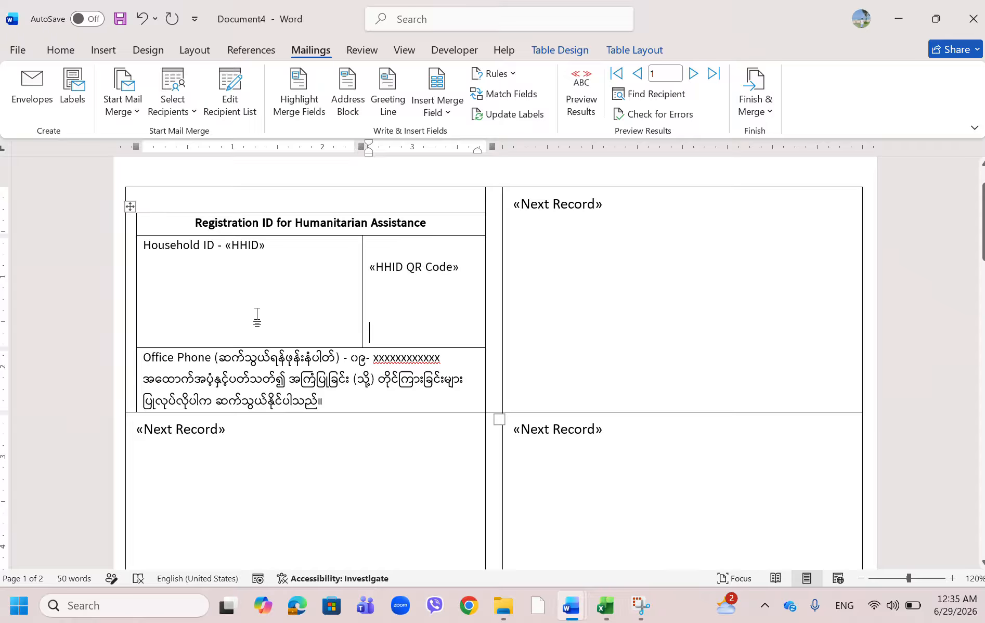
click(193, 299)
click(281, 249)
key(Return)
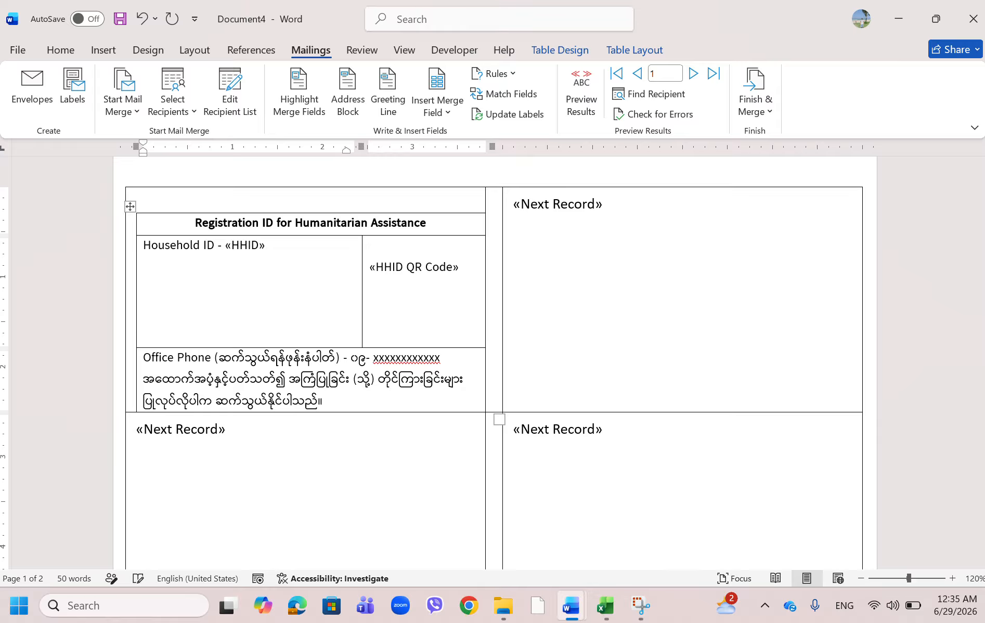
key(super+space)
text(ျေး)
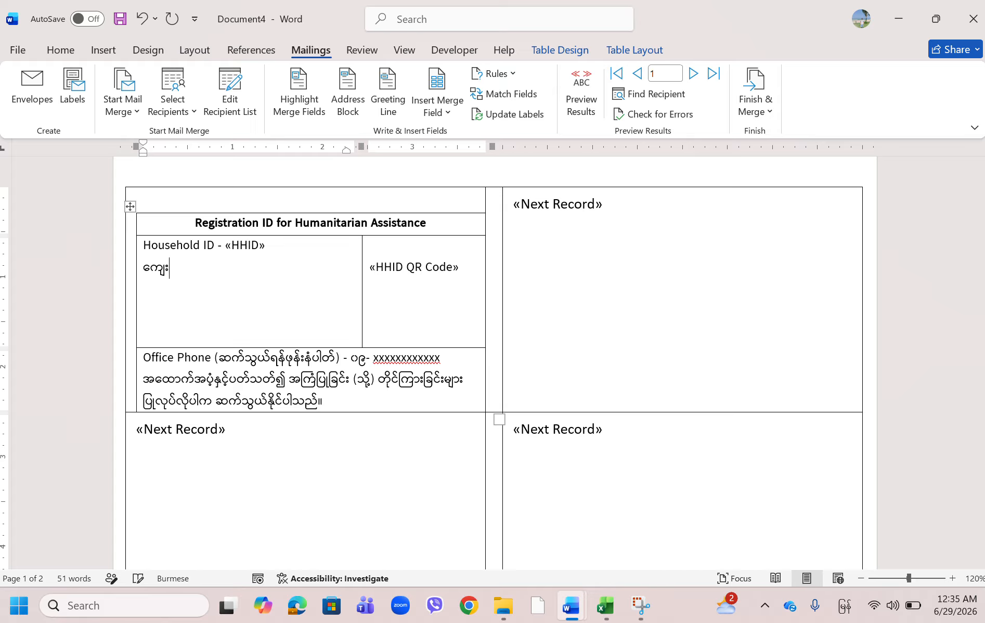
text(ဖူး)
key(BackSpace)
text(ရူးပြု၍ စနစ်တကျ)
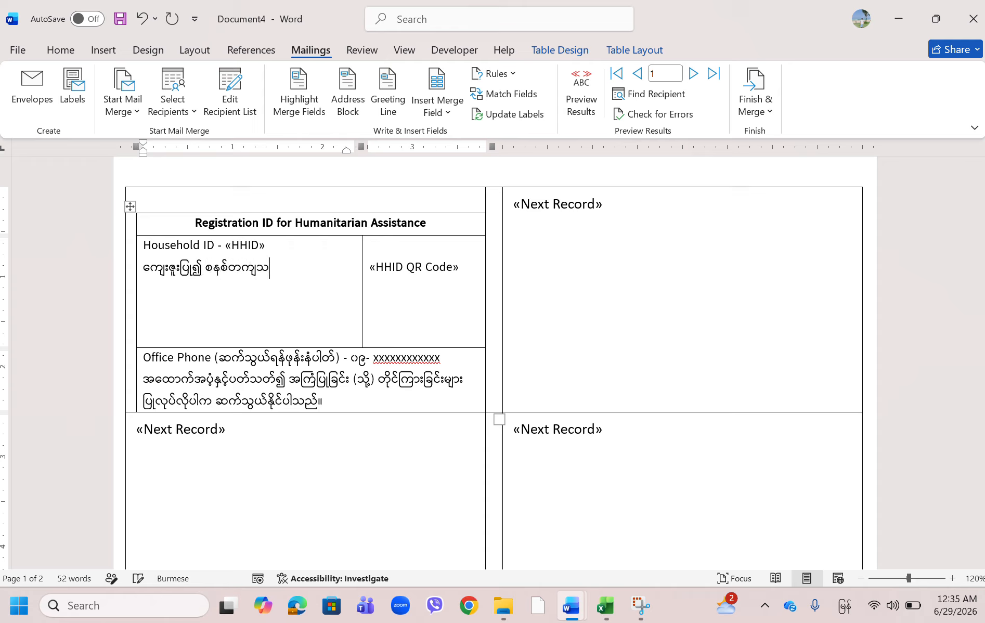
text(သိမ်းဆည်းထားပါရ)
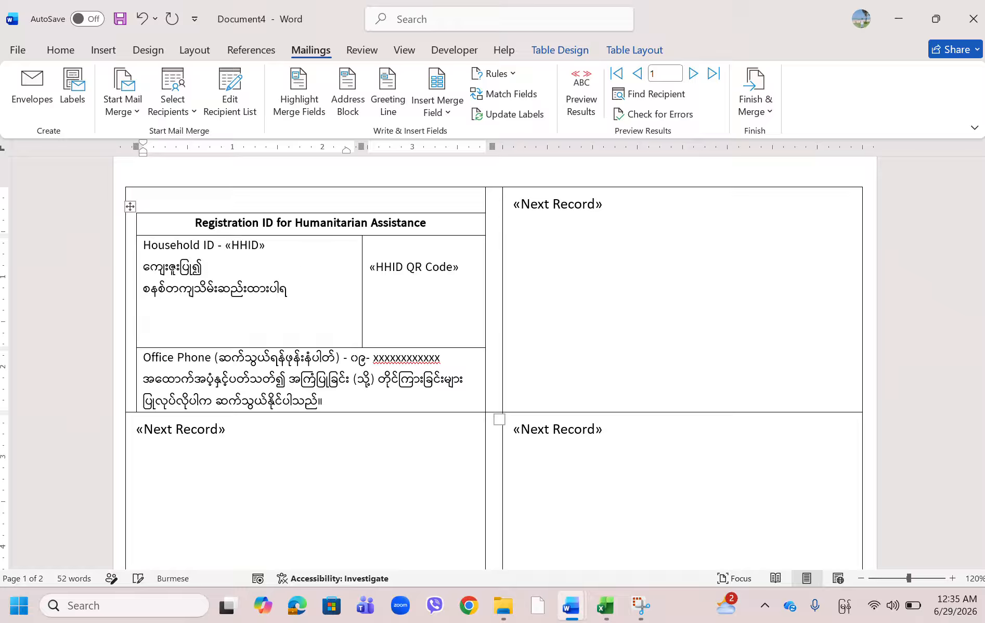
text(န်နှင)
key(BackSpace)
key(BackSpace)
key(BackSpace)
Step: Complete the note with "နှင့် အထောက်အပံ့လာရောက်ထုတ်ယူသည့်အချိန်တွင် တပါတည်း ယူဆောင်လာပါရန်"
text(နှင့် အထောက်အ)
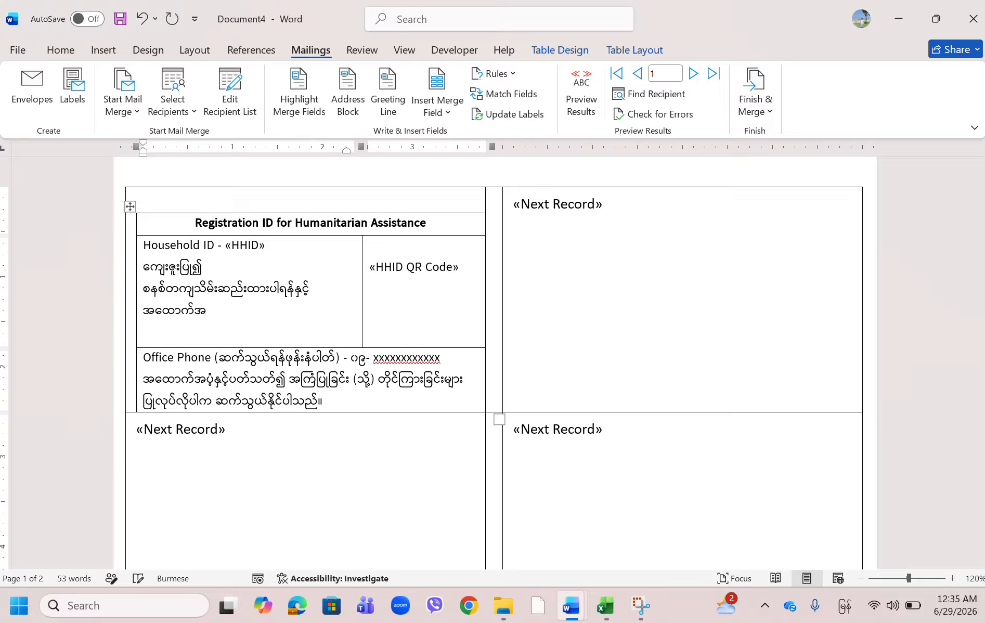
text(ပံ့လာရောက်ထုတ်ယူင)
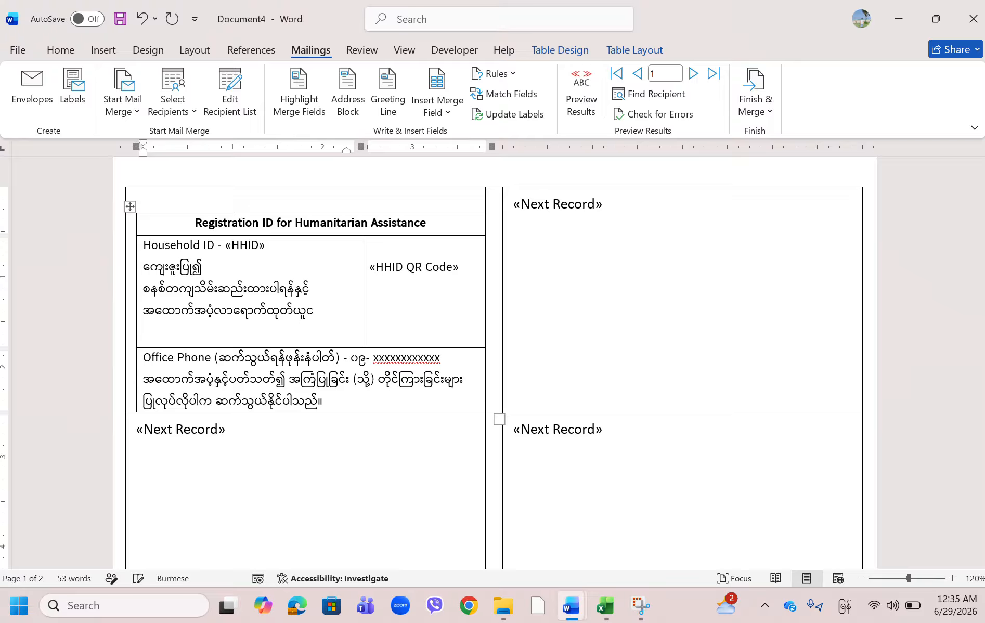
key(BackSpace)
text(သည့်အချိန်တွင်)
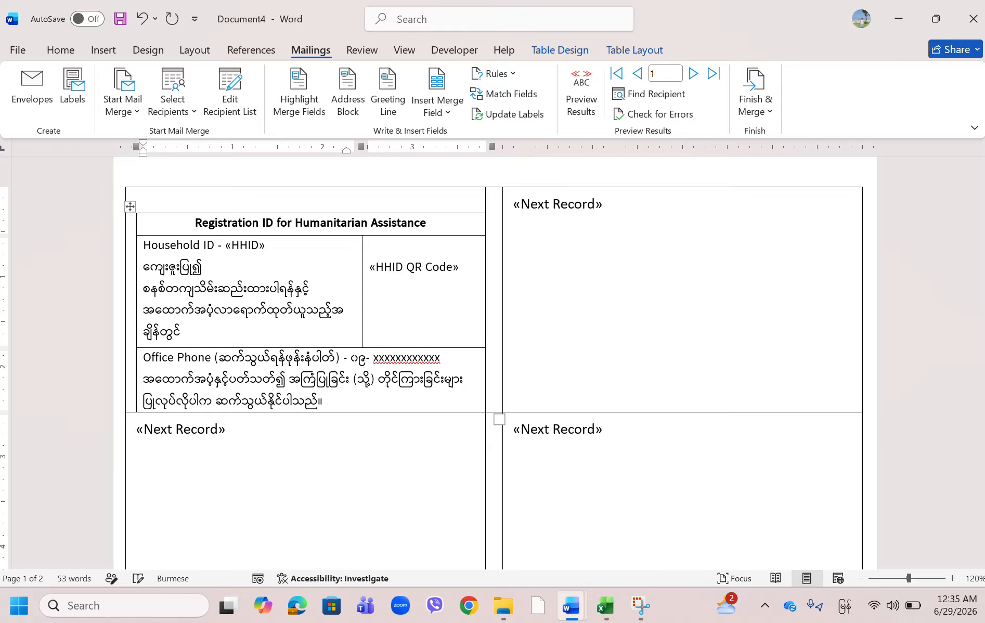
text( တပါတည်း)
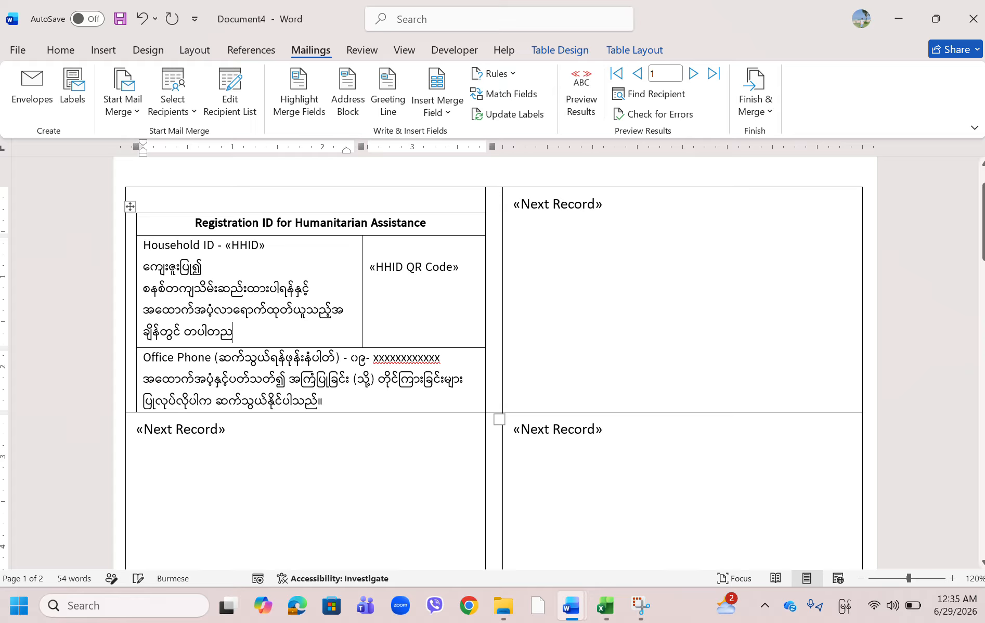
text( ယူေ)
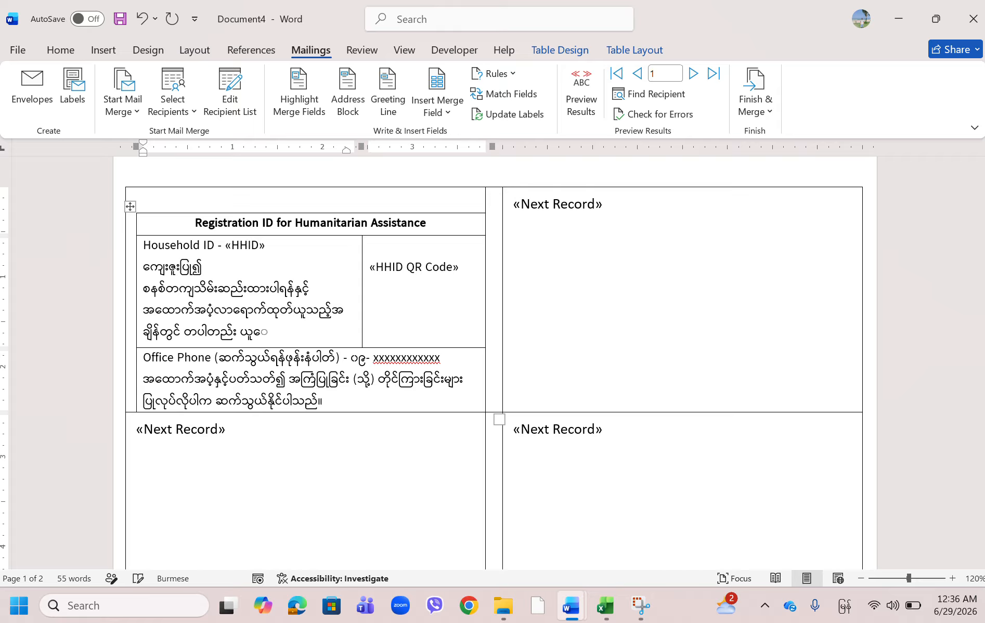
text(ဆာင်လာပါရန်)
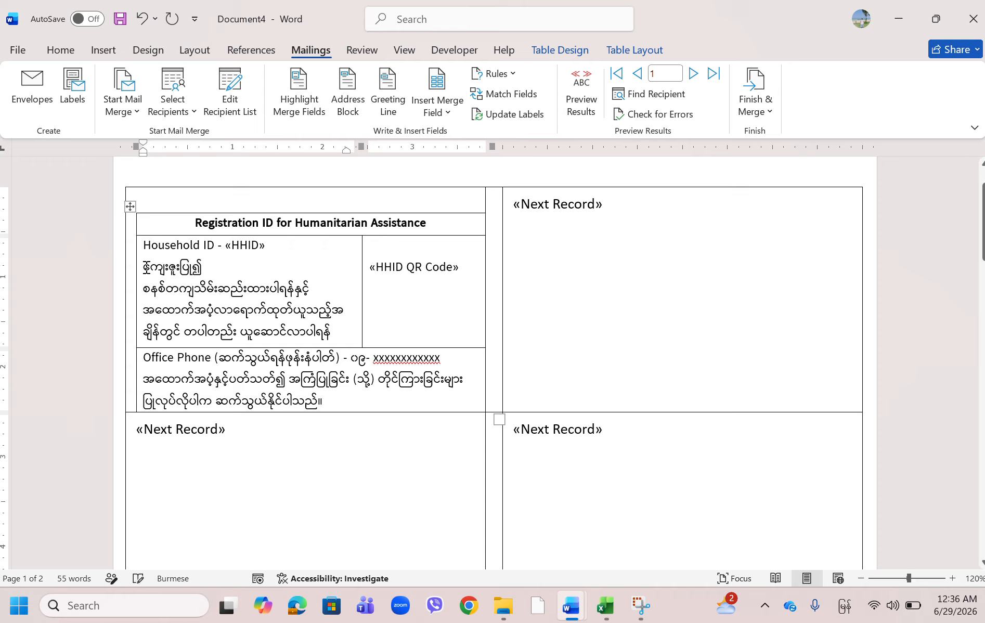
Step: Insert the label "မှတ်ချက် ။" at the beginning of the note below the household ID
click(145, 267)
text(မှတ်ချက်)
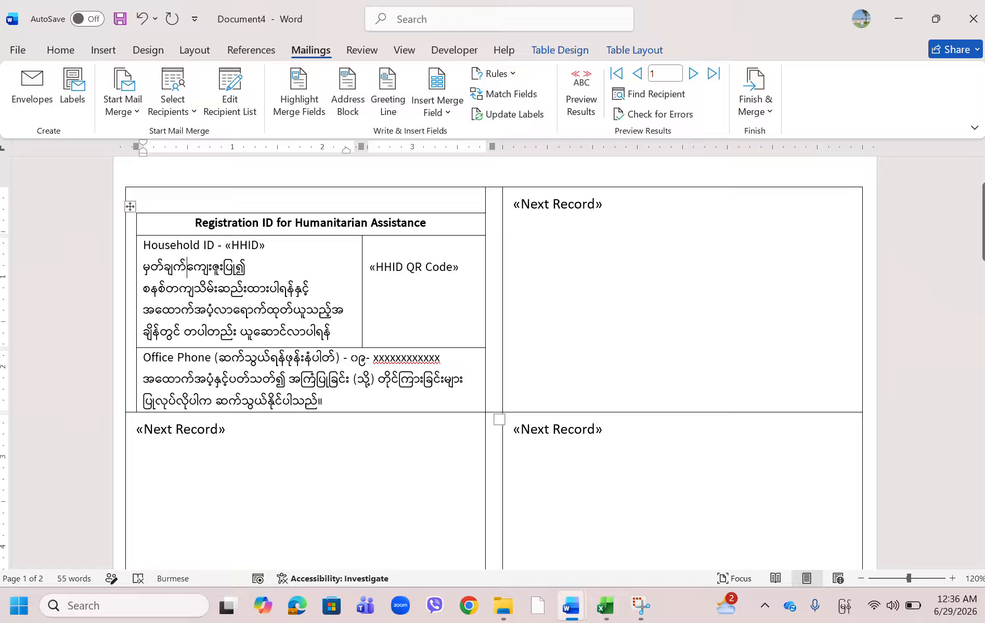
text( ။)
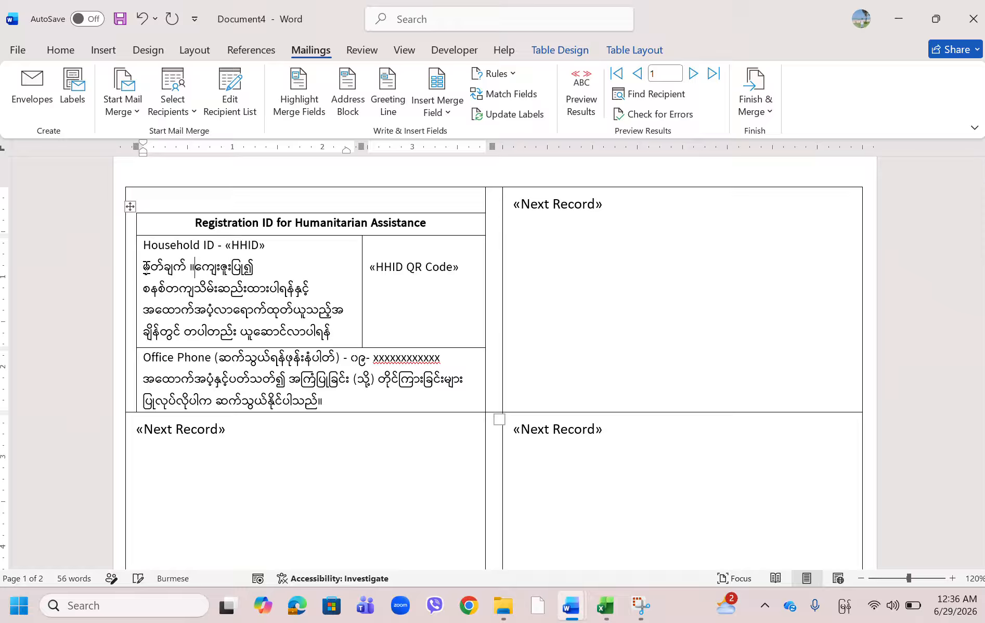
key(Tab)
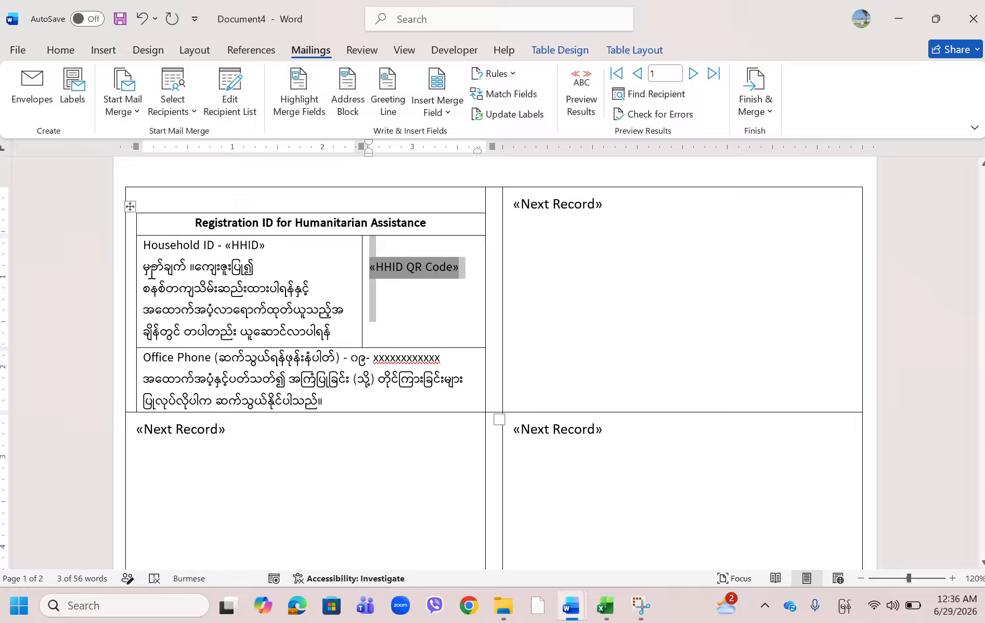
click(271, 282)
click(341, 337)
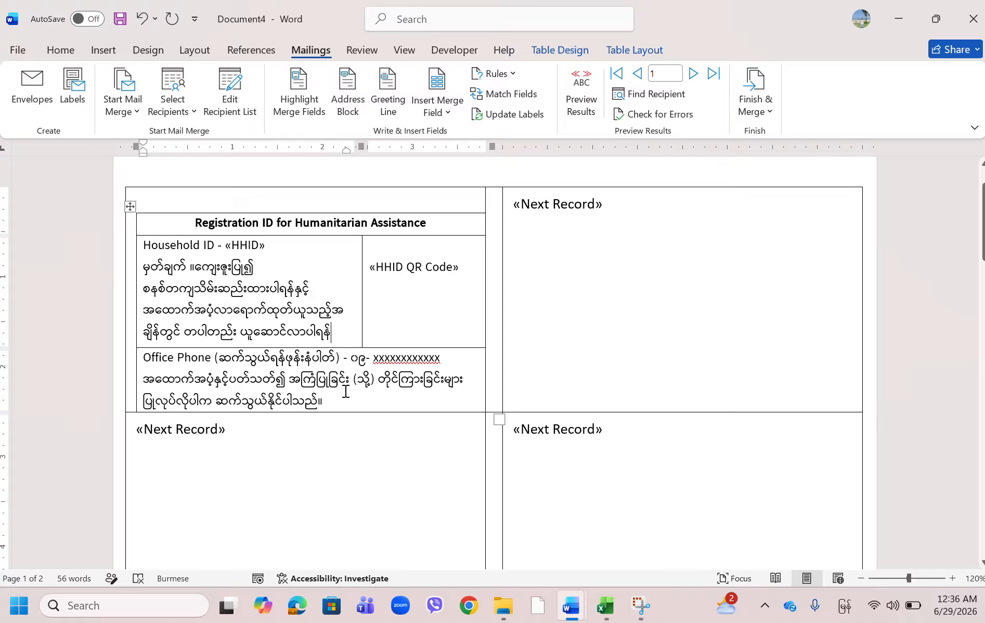
Step: Make the HHID merge field after "Household ID -" bold
drag(272, 246, 229, 247)
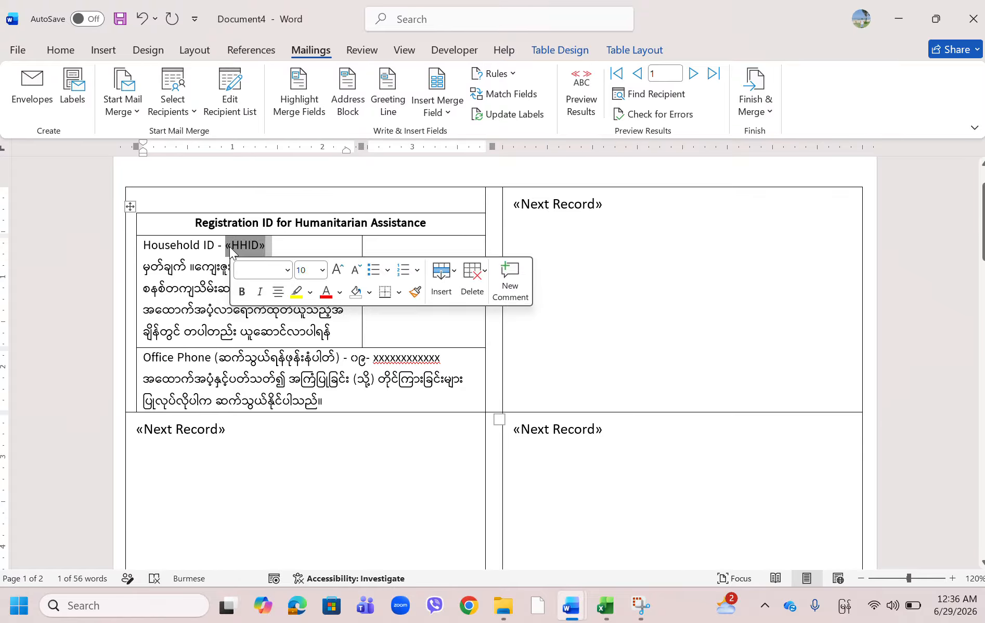
key(ctrl+b)
click(307, 295)
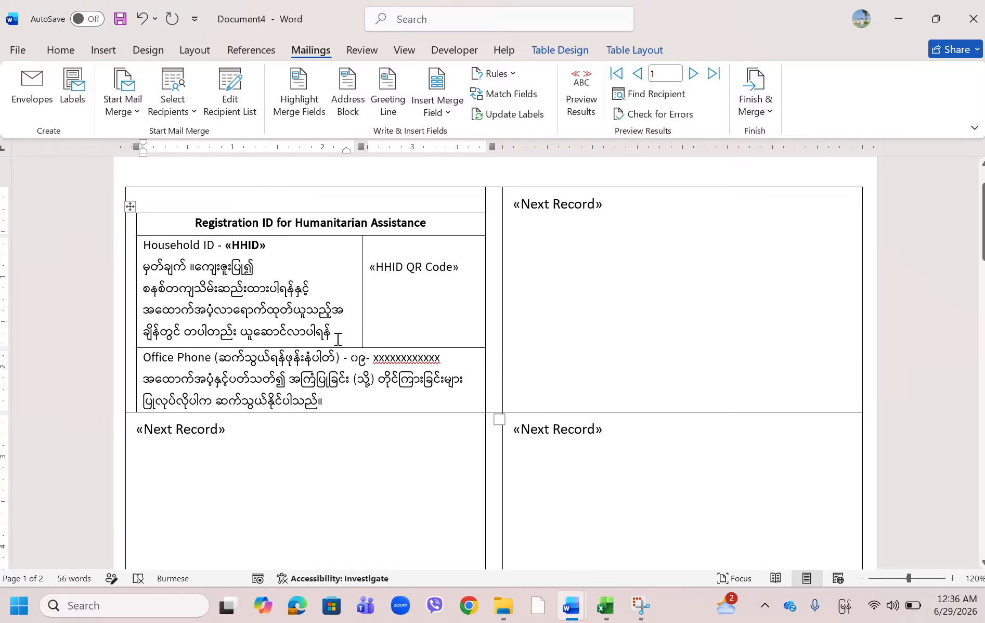
click(52, 50)
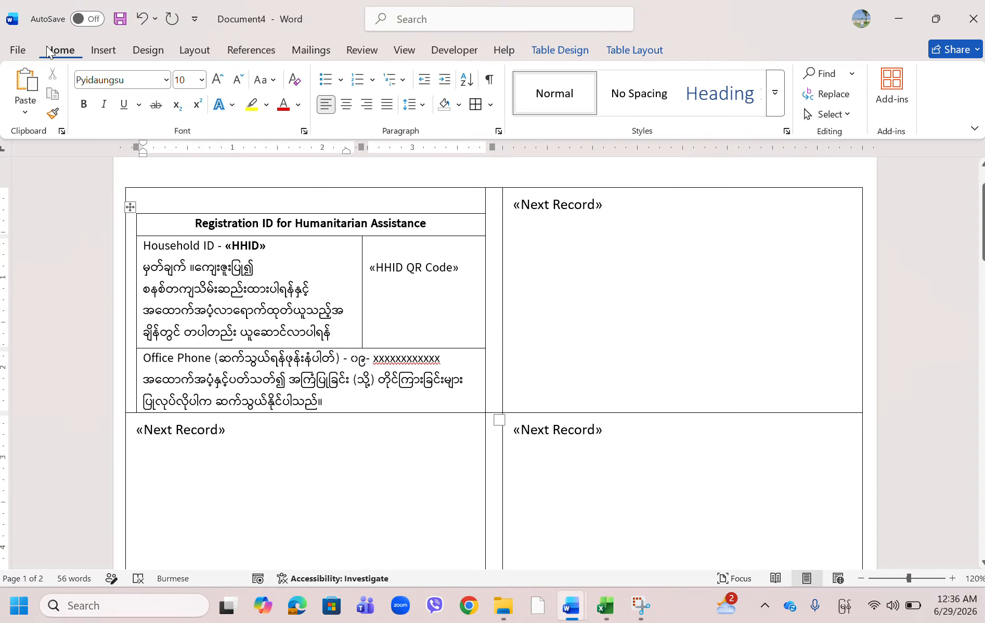
click(280, 311)
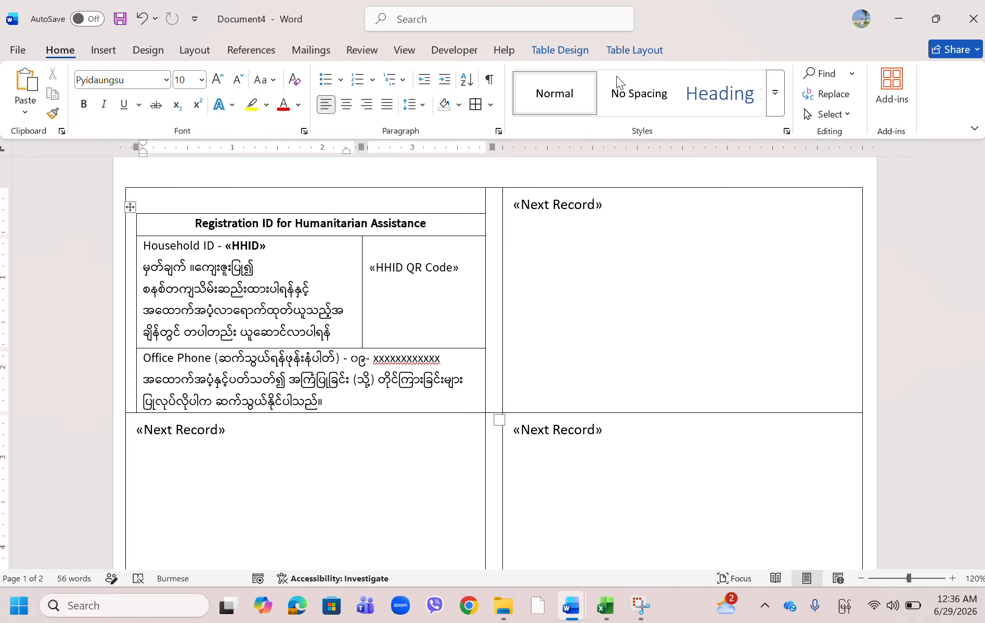
Step: Preview the merge results and delete the blank lines around the QR code in its cell
click(318, 52)
click(581, 99)
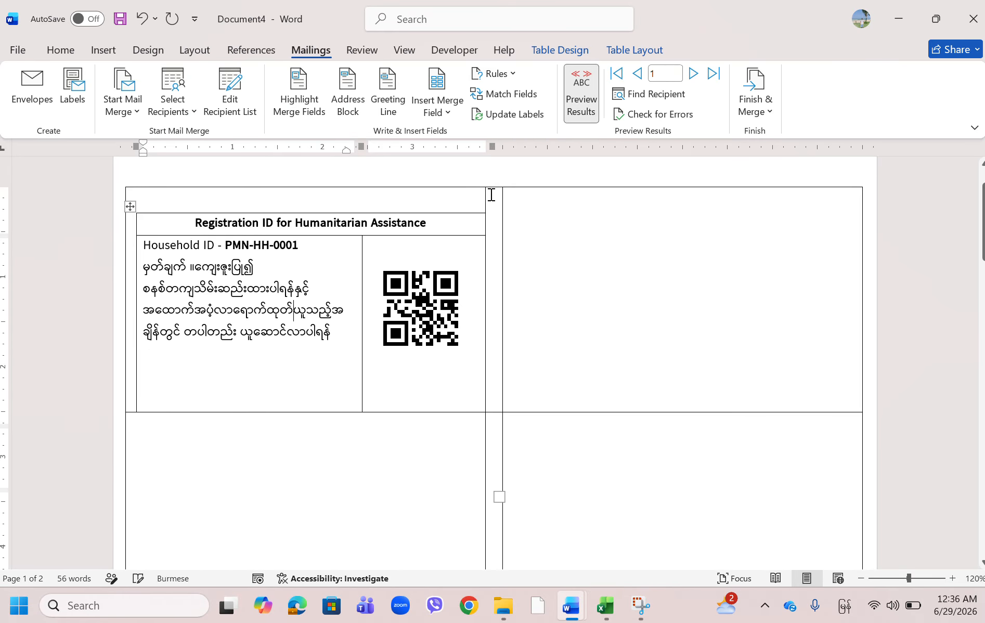
click(408, 394)
key(BackSpace)
key(BackSpace)
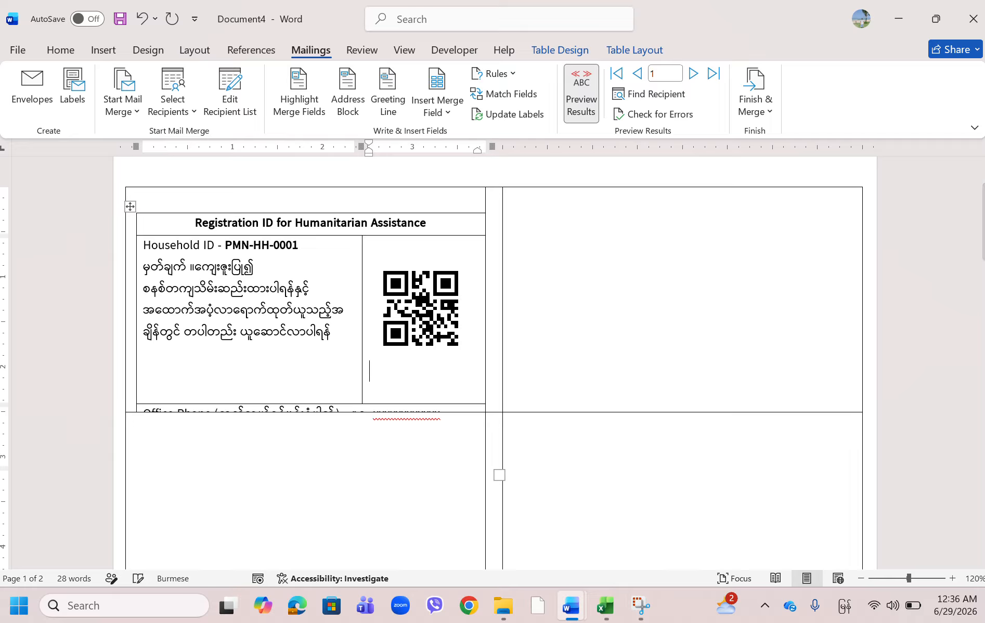
key(BackSpace)
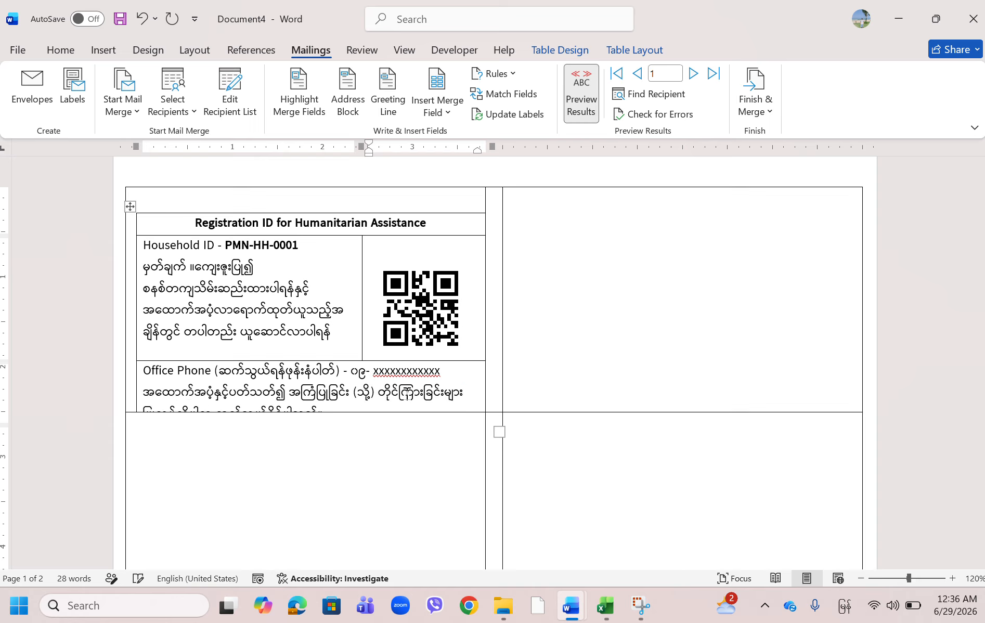
key(BackSpace)
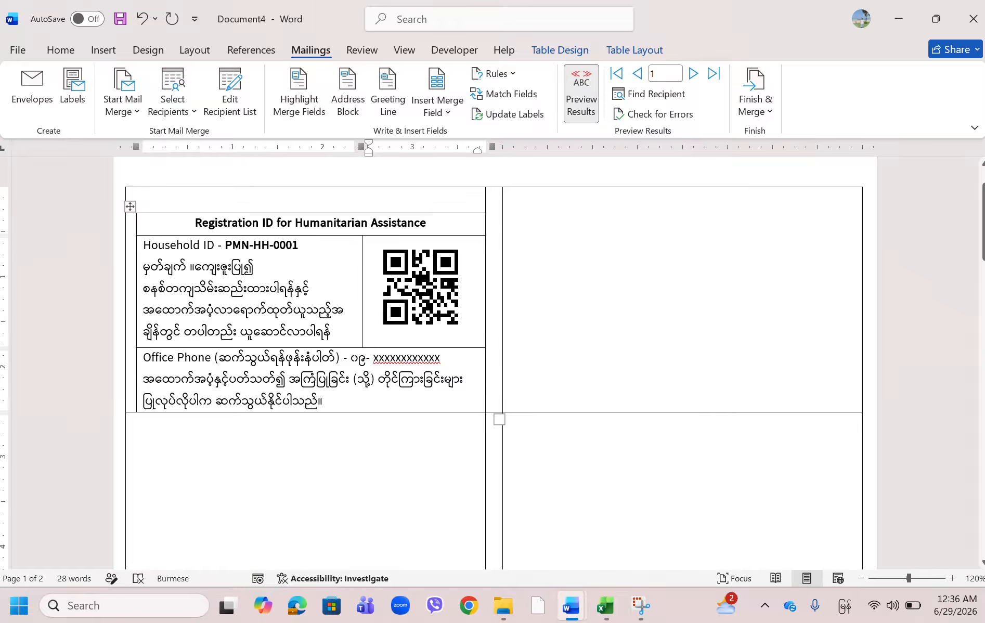
key(Return)
text(ှေ)
key(BackSpace)
key(BackSpace)
Step: Add the text "Scan ME" in English on a new line below the QR code and center the cell's contents
key(alt+shift)
key(alt+shift)
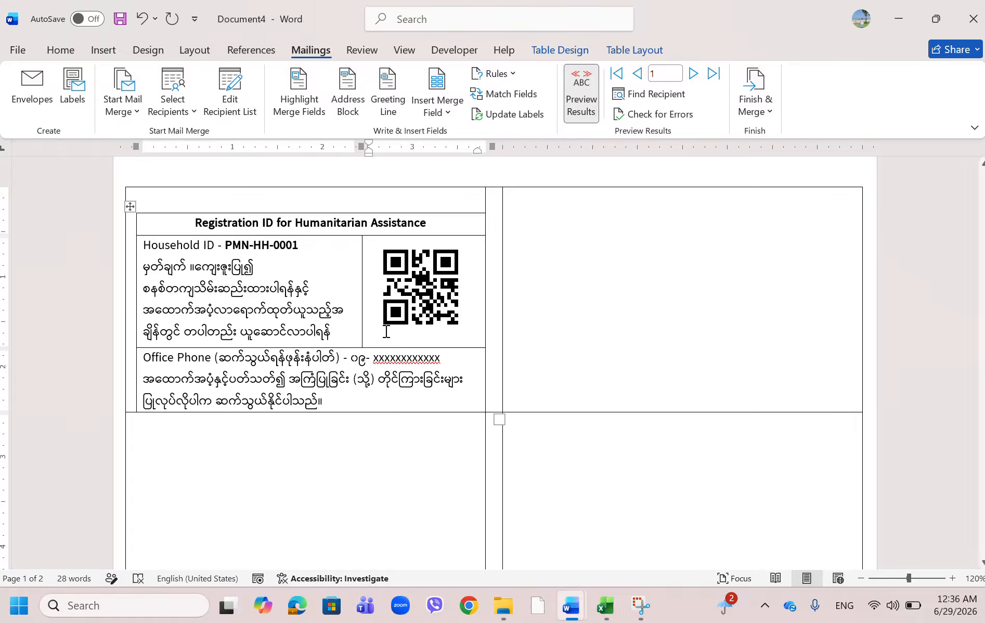
click(474, 322)
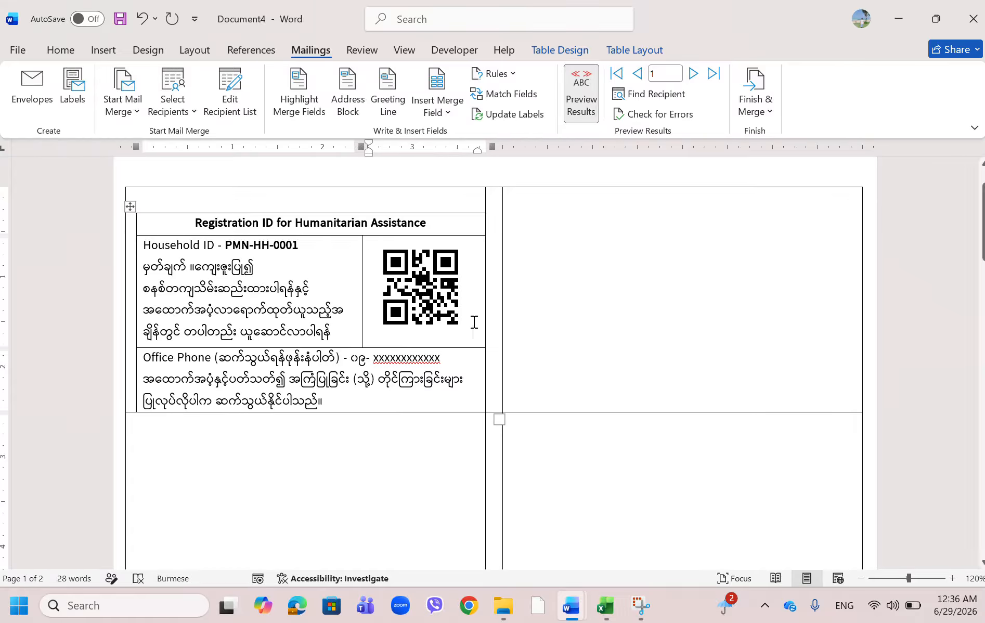
key(Return)
text(Scan ME)
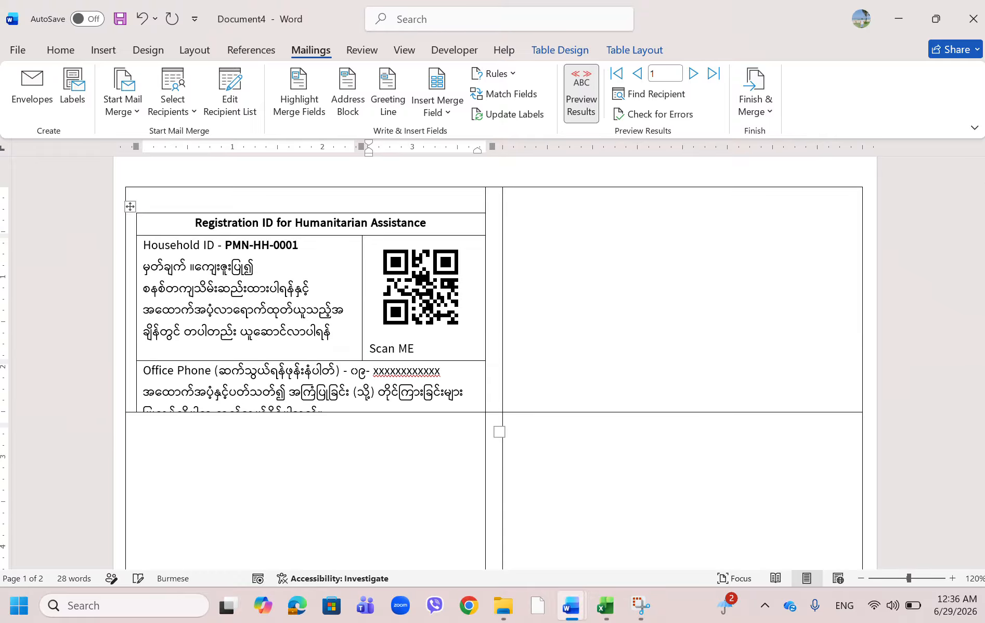
key(BackSpace)
key(BackSpace)
key(BackSpace)
key(BackSpace)
key(BackSpace)
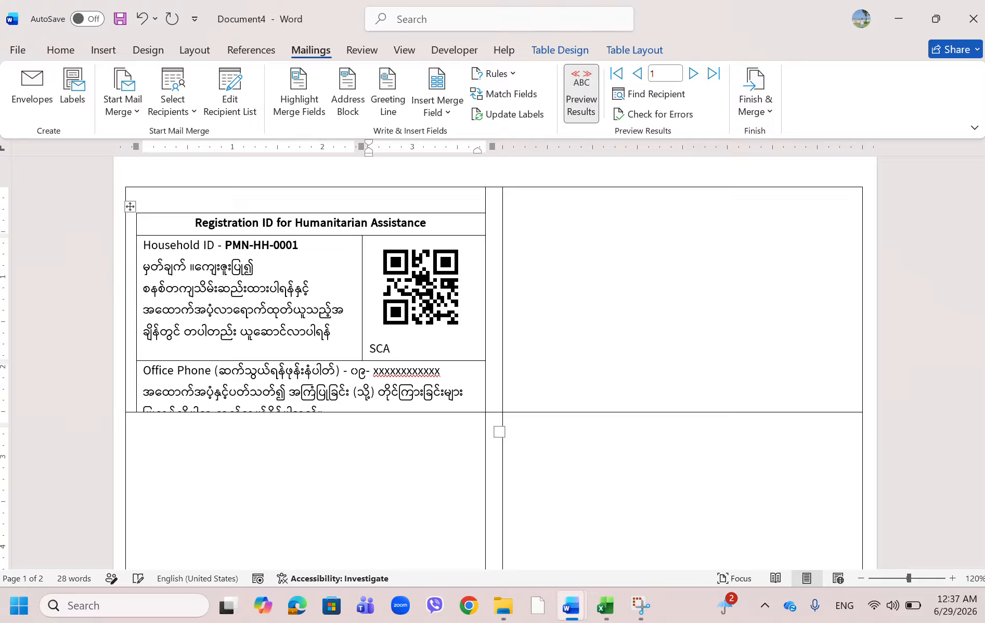
key(BackSpace)
key(BackSpace)
click(63, 53)
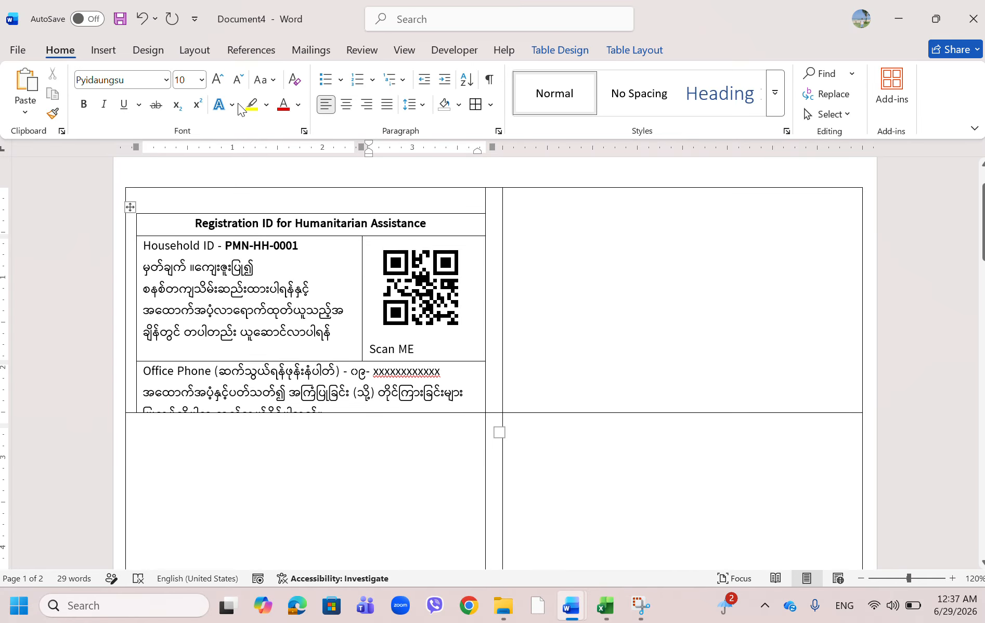
click(346, 104)
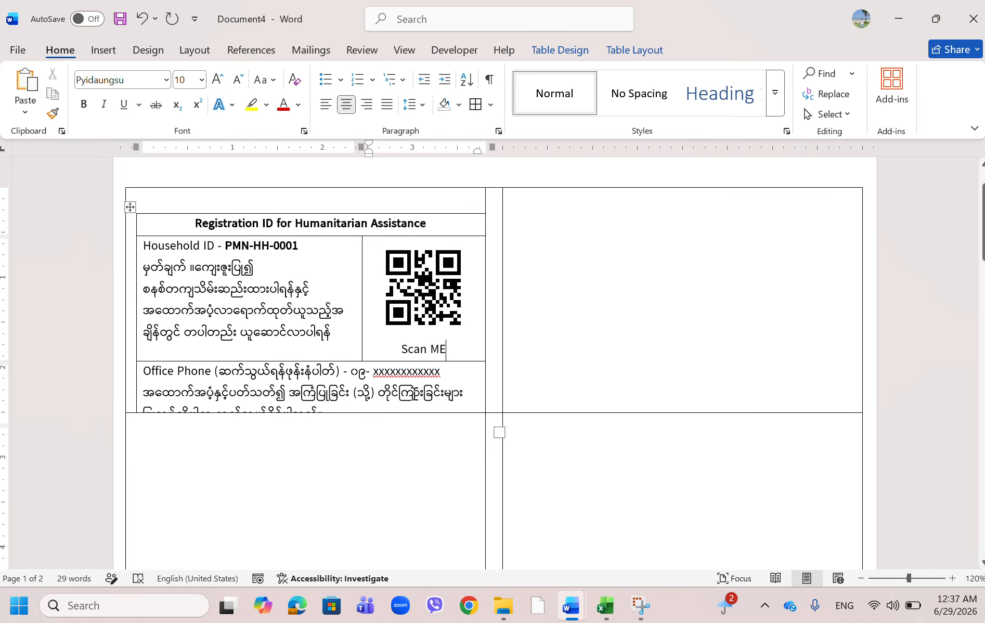
click(368, 335)
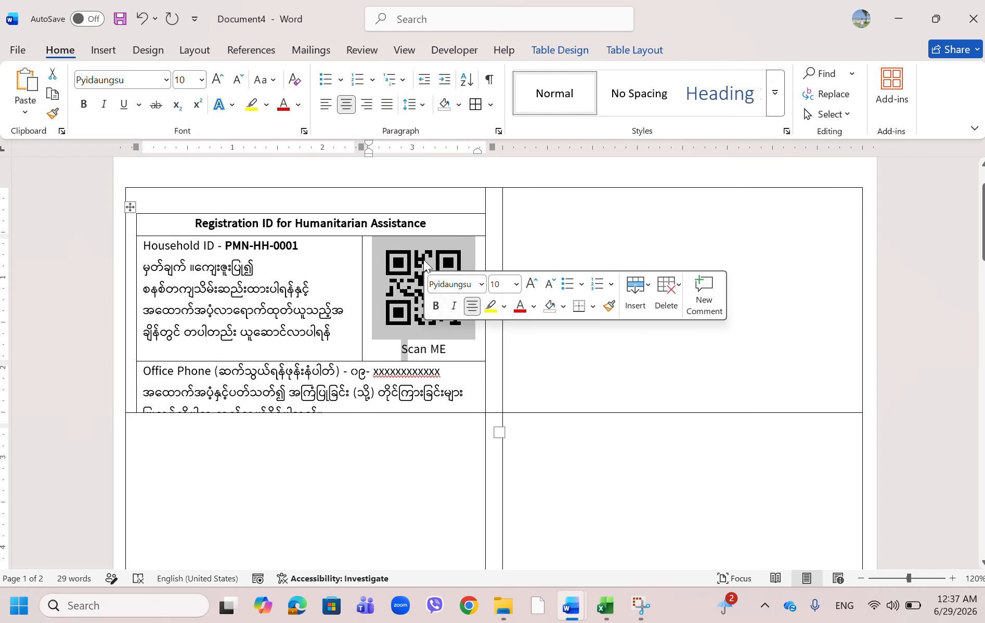
click(304, 354)
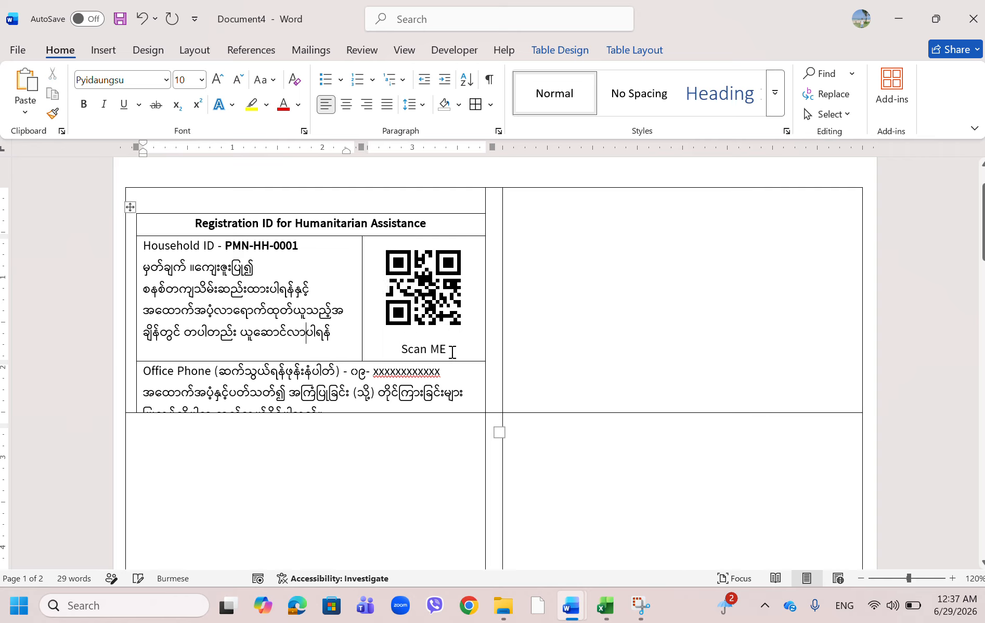
drag(452, 352, 423, 312)
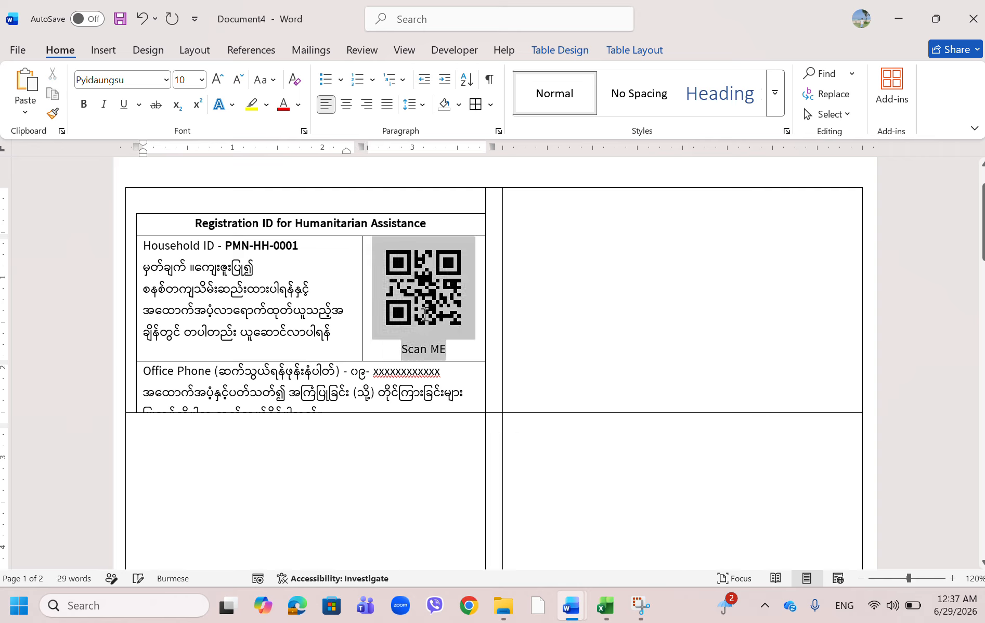
click(416, 106)
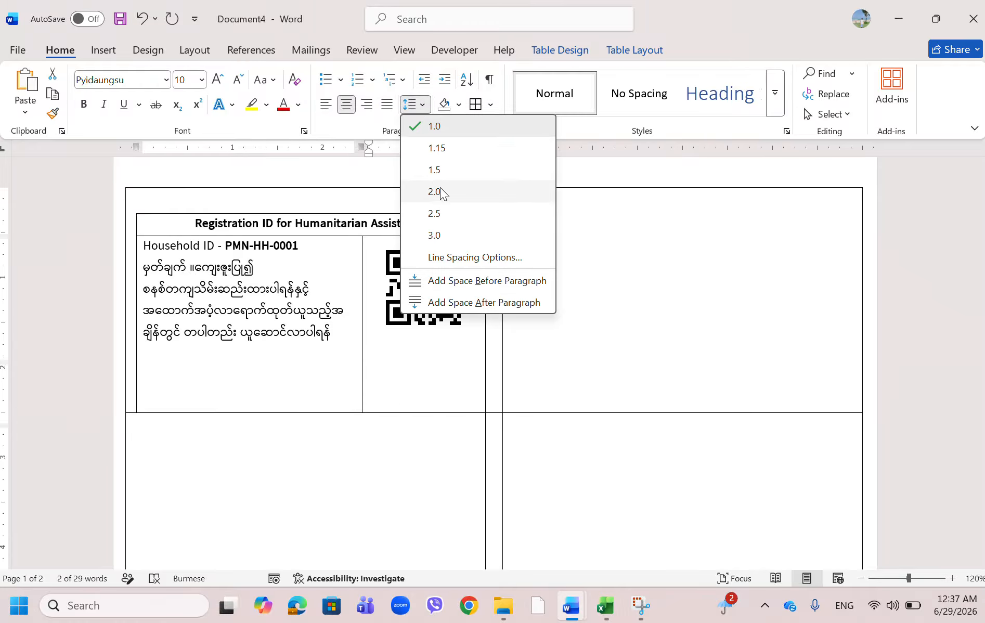
click(287, 319)
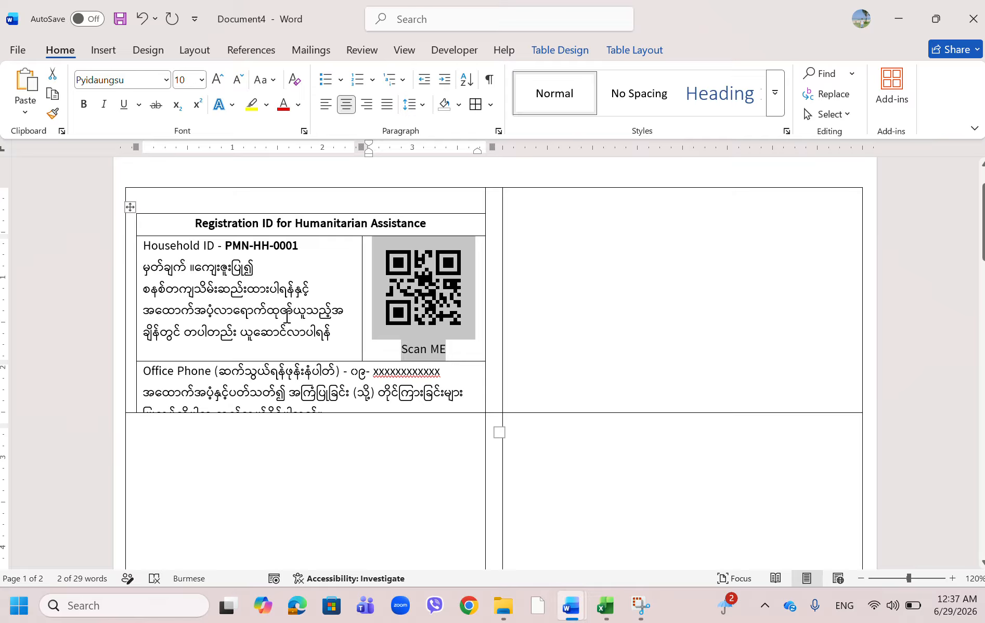
click(465, 351)
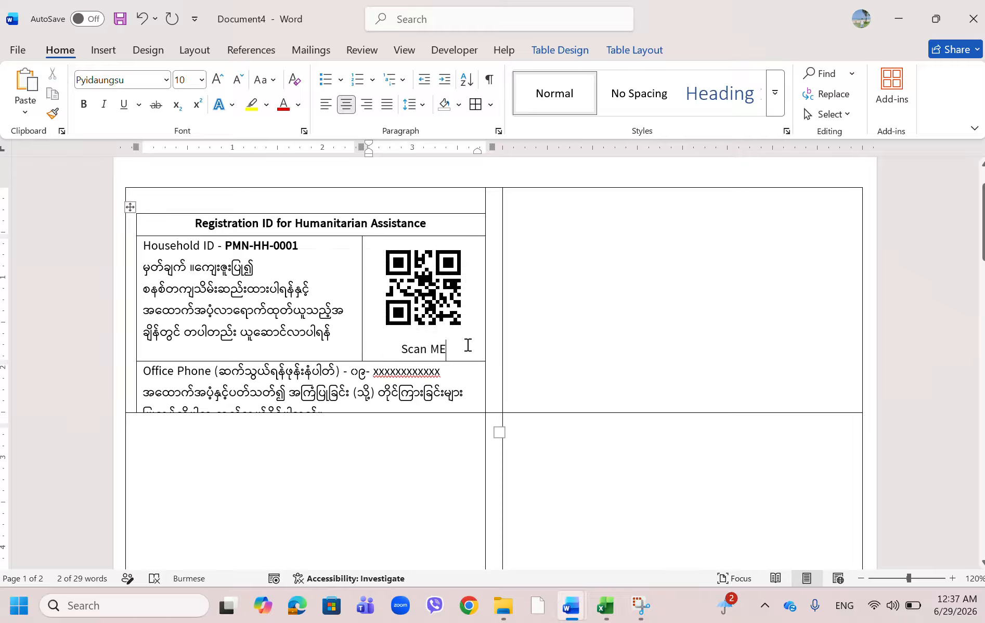
Step: Set the office phone line and the contact note below it to font size 8
triple_click(334, 410)
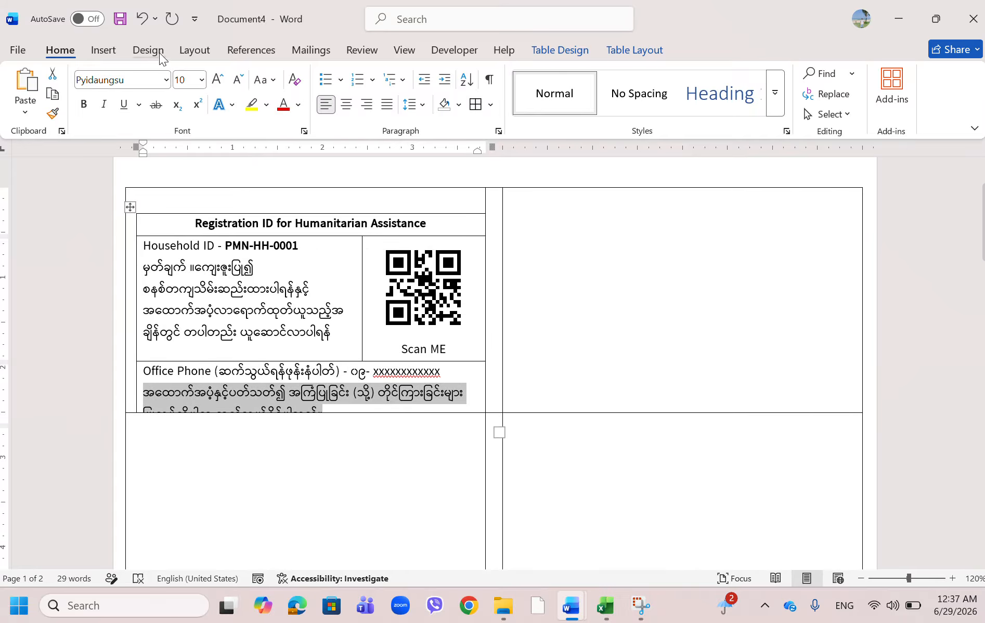
click(239, 80)
click(239, 80)
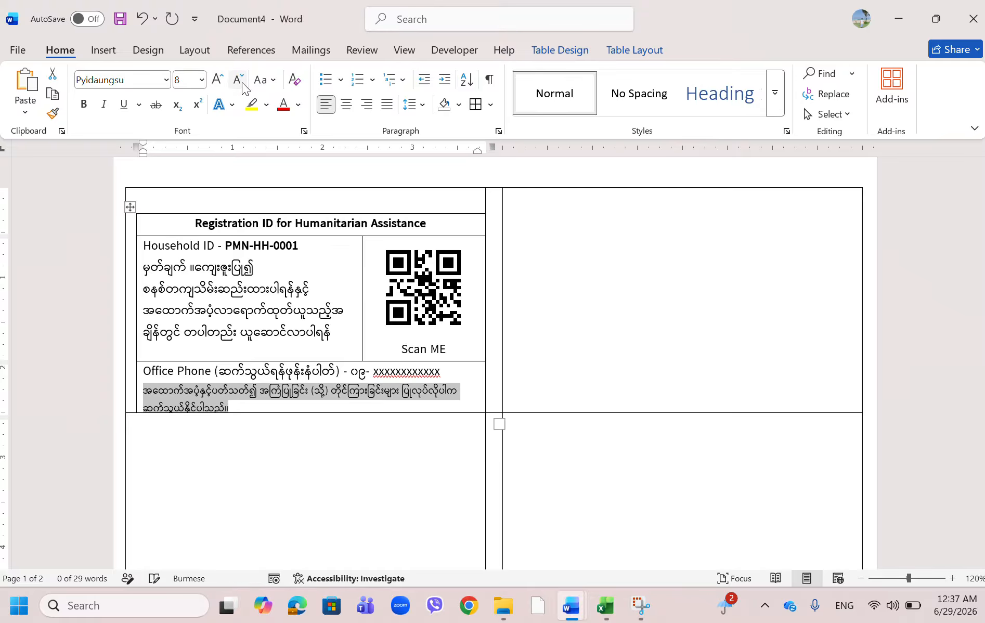
click(248, 396)
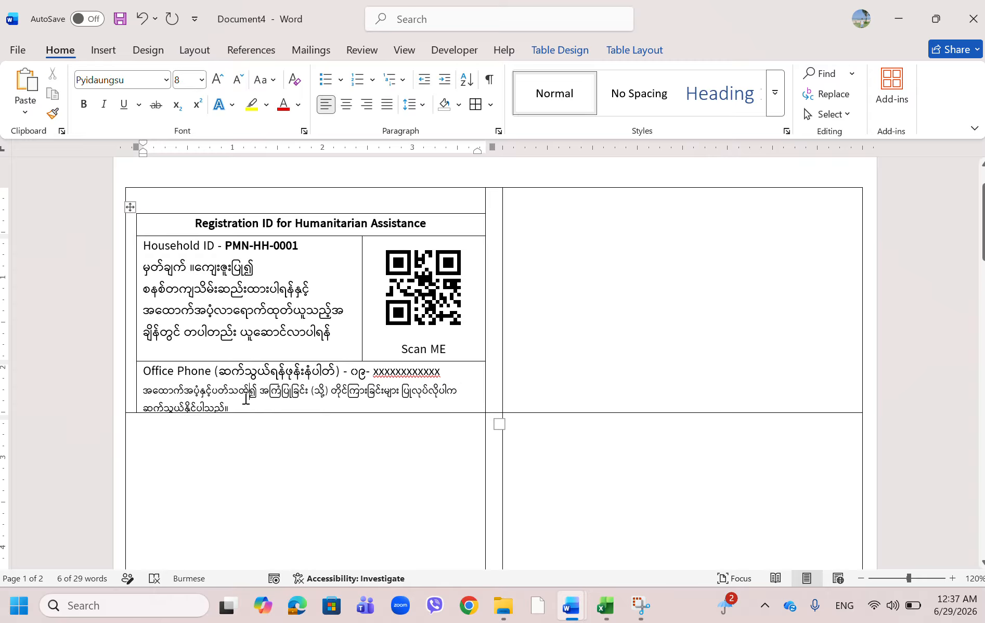
drag(235, 405, 156, 364)
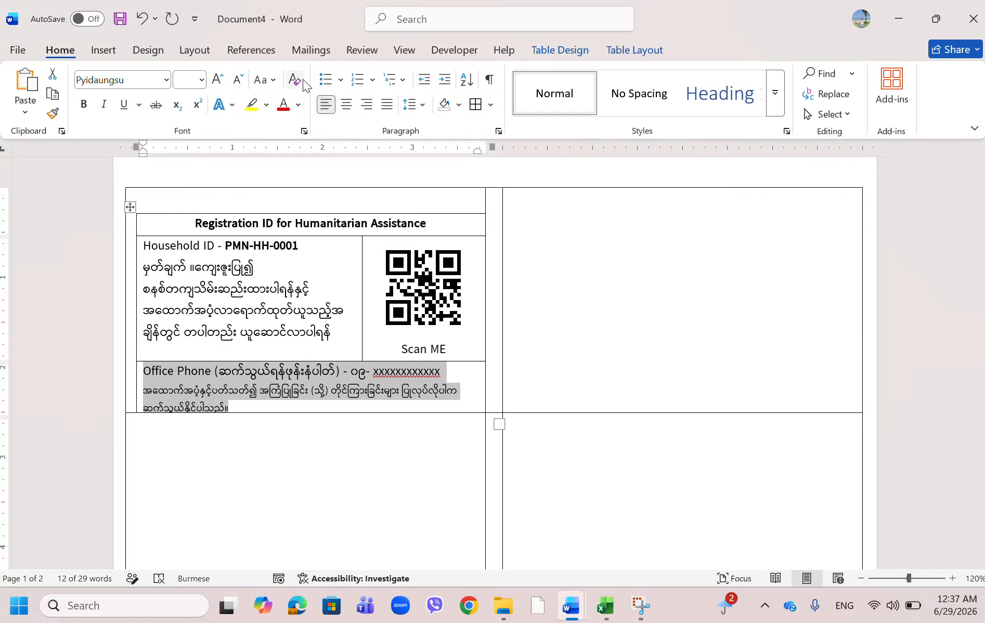
click(202, 80)
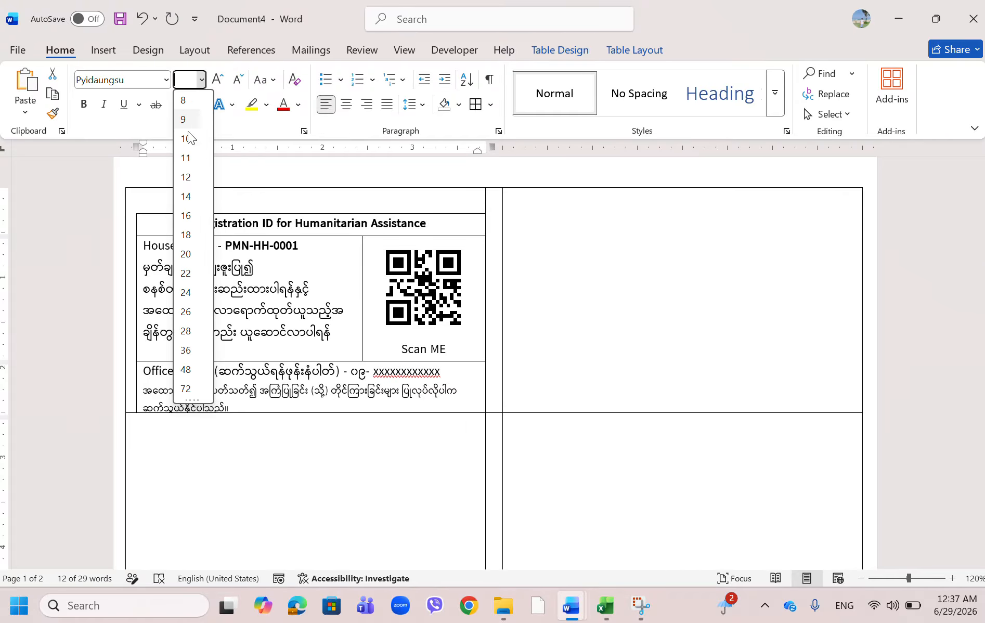
click(185, 100)
click(345, 453)
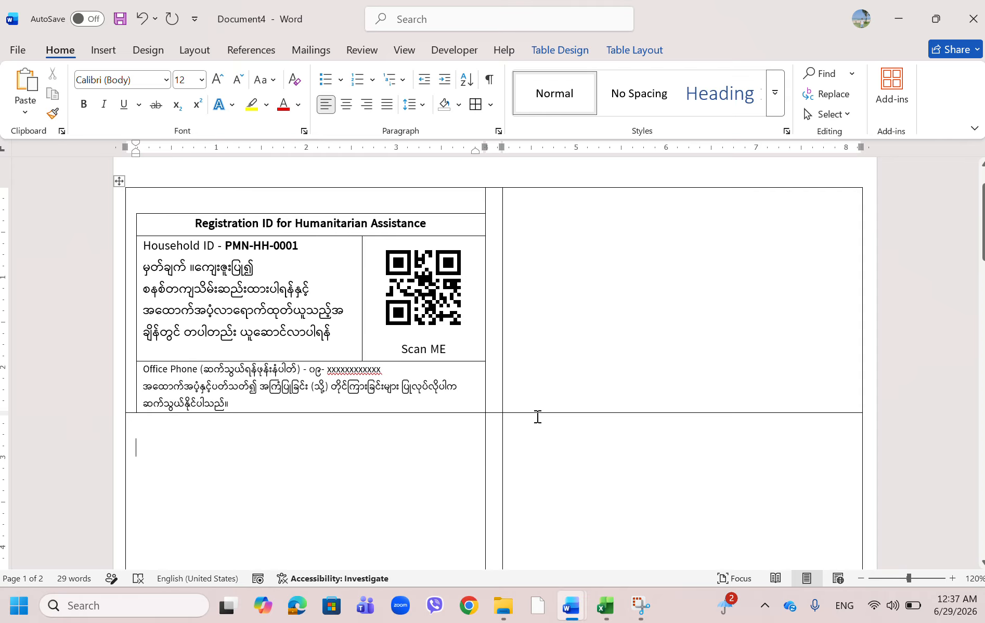
Step: Justify the office phone line and the contact note in the label's last row
drag(242, 407, 136, 369)
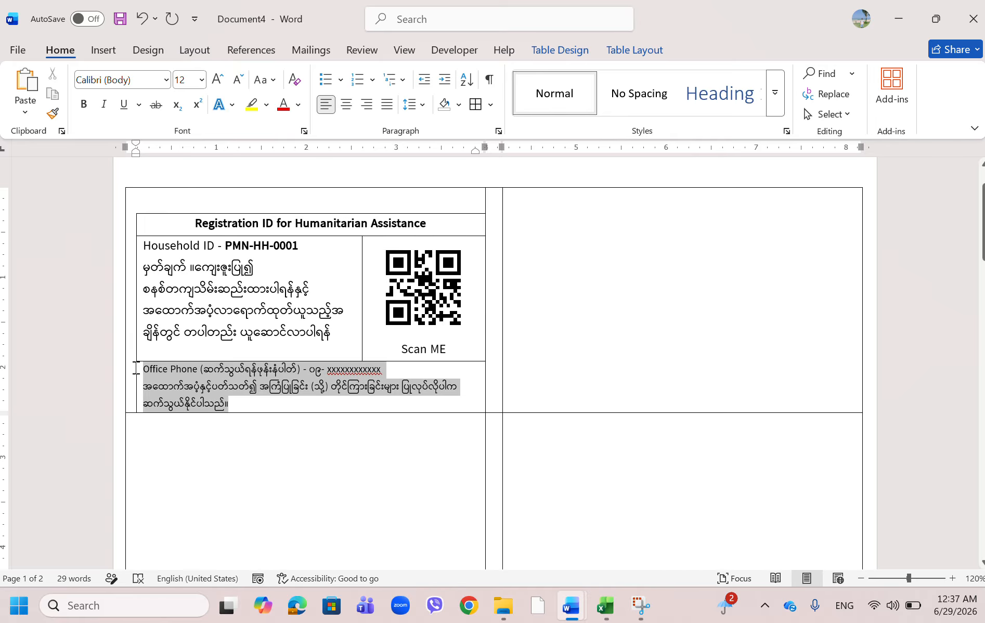
click(390, 109)
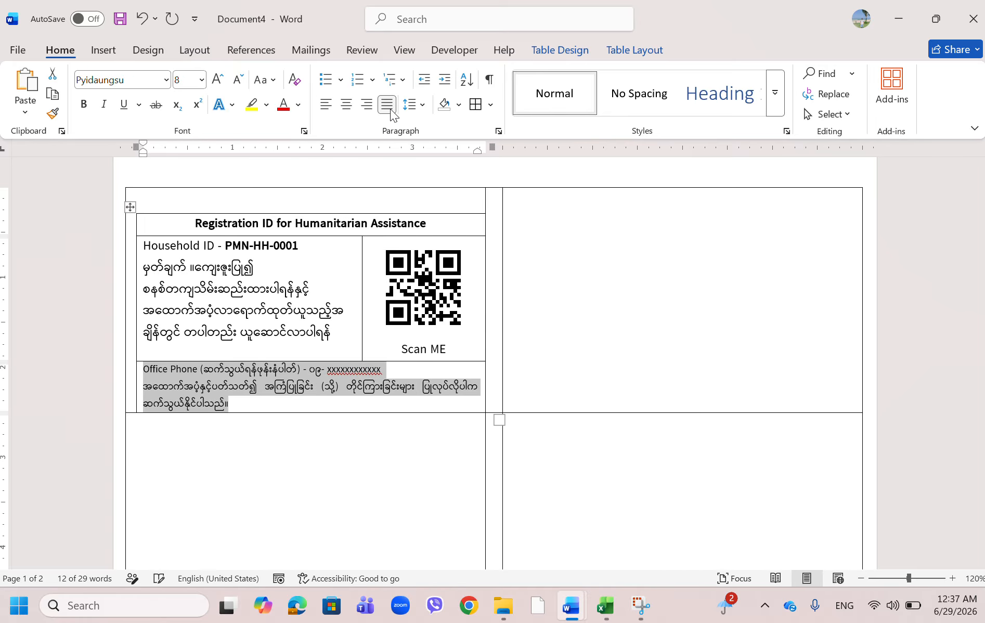
click(583, 336)
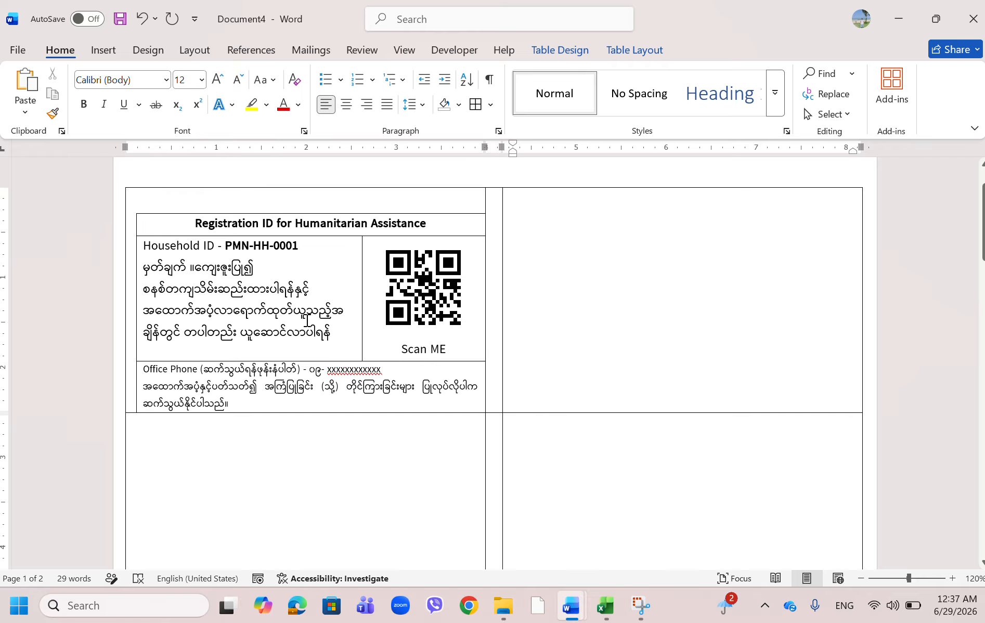
Step: Update the labels so the first label's layout is copied to every label on the sheet
click(308, 318)
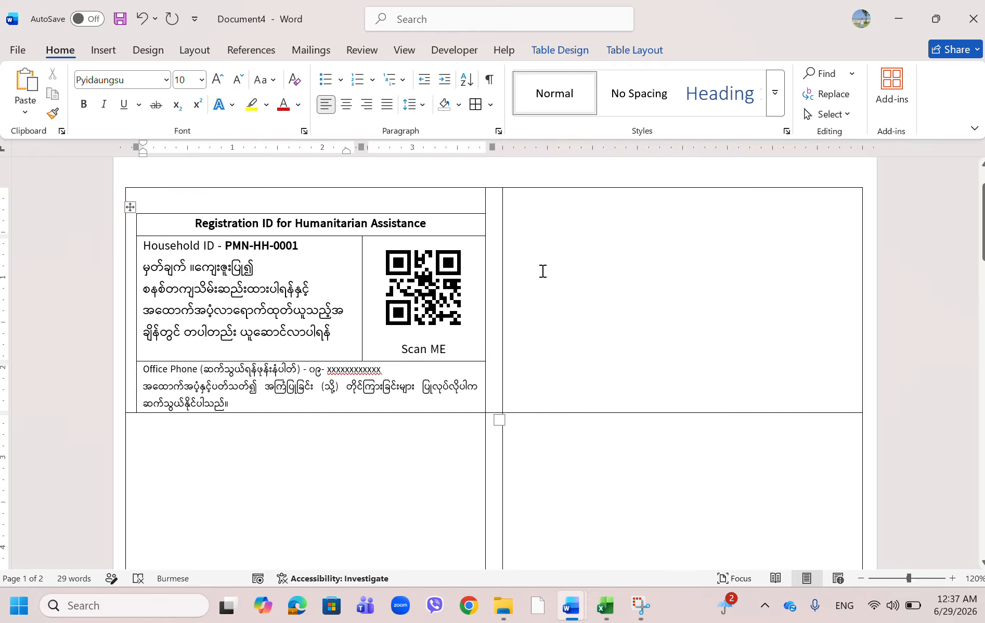
scroll(505, 442, down, 3)
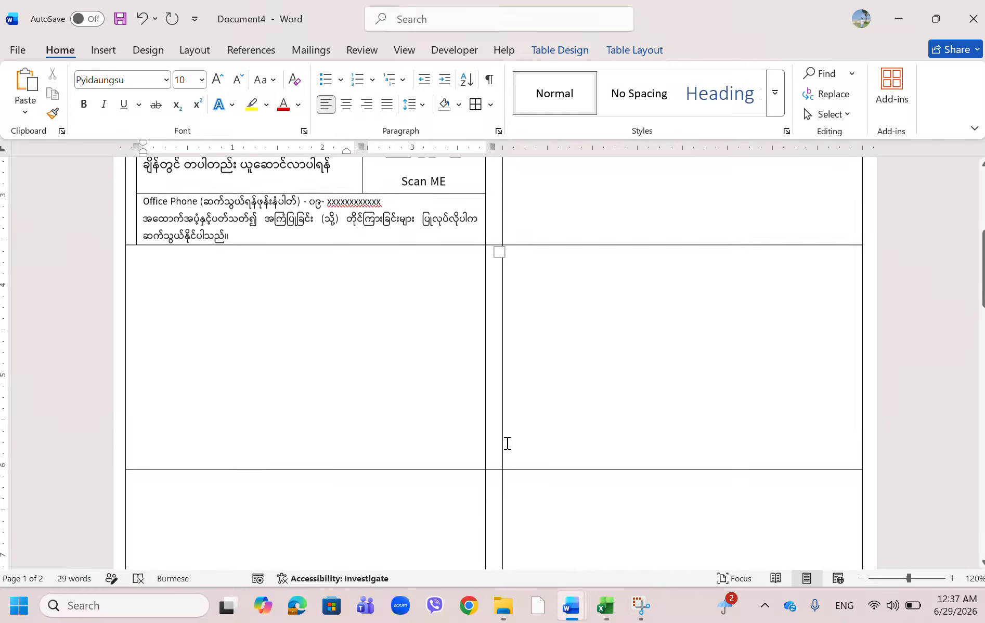
scroll(401, 356, up, 4)
click(285, 311)
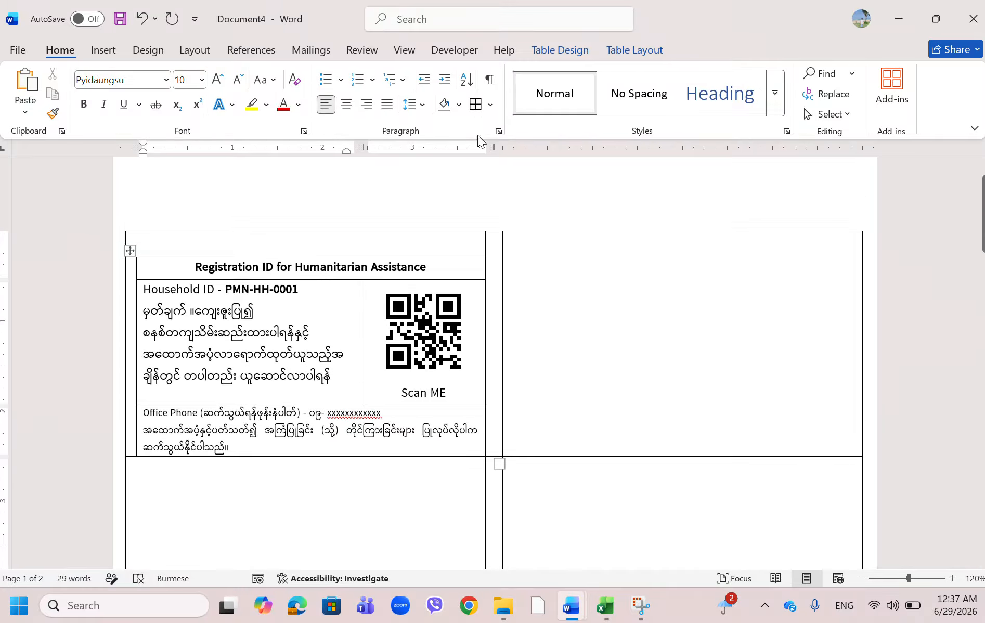
click(316, 52)
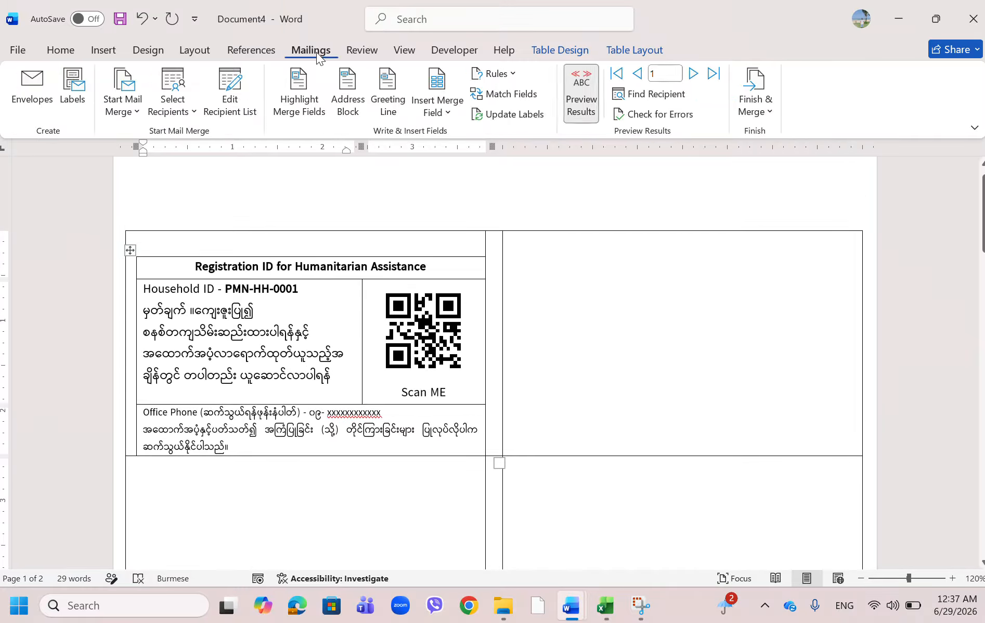
click(499, 117)
Step: Check the household IDs, QR codes and text fit of the updated labels throughout the sheet
scroll(628, 409, down, 15)
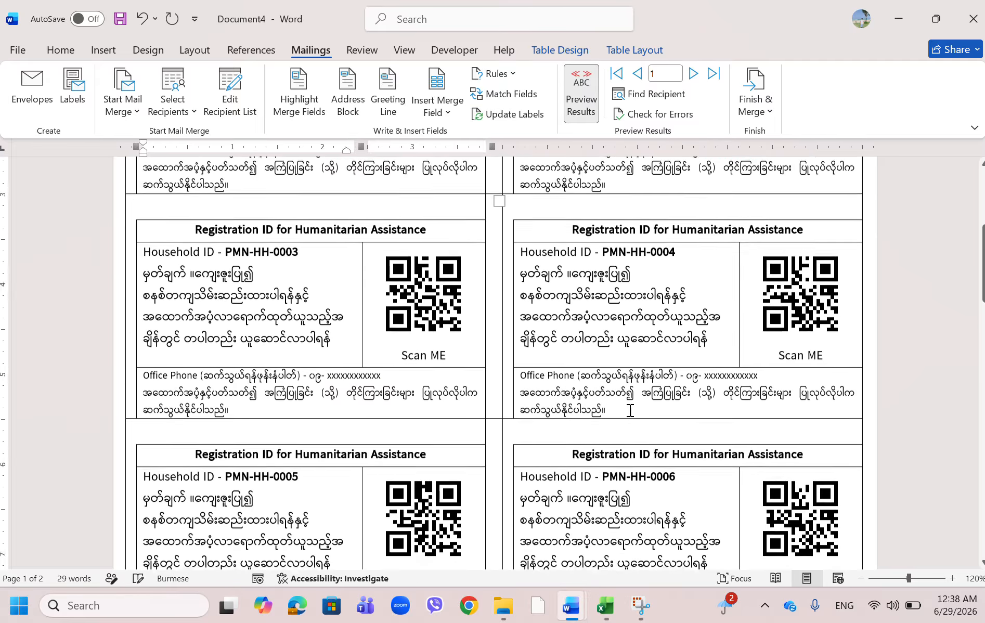
scroll(630, 411, down, 10)
scroll(630, 410, up, 6)
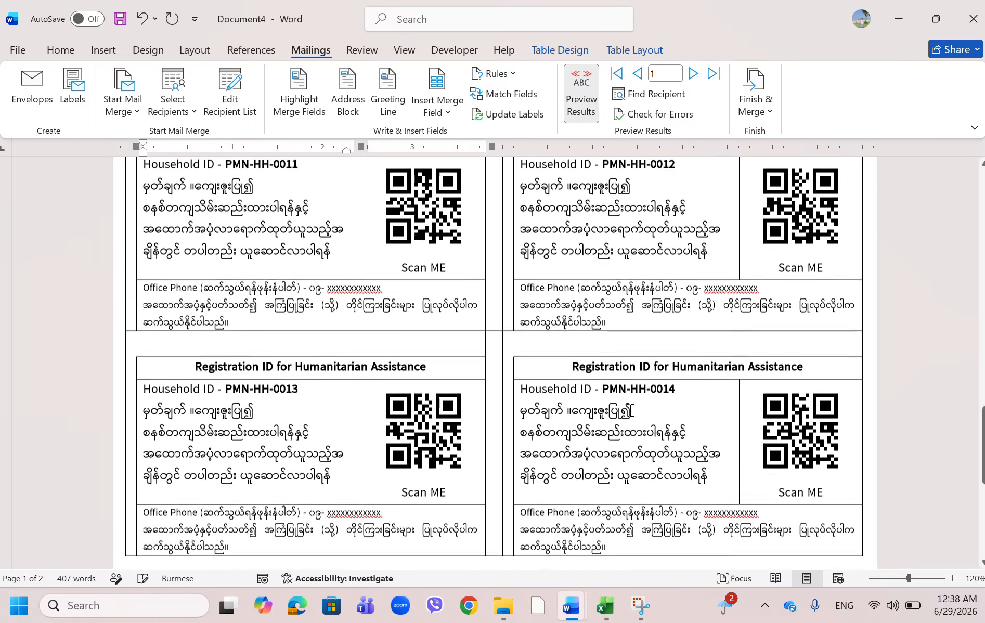
scroll(630, 410, up, 12)
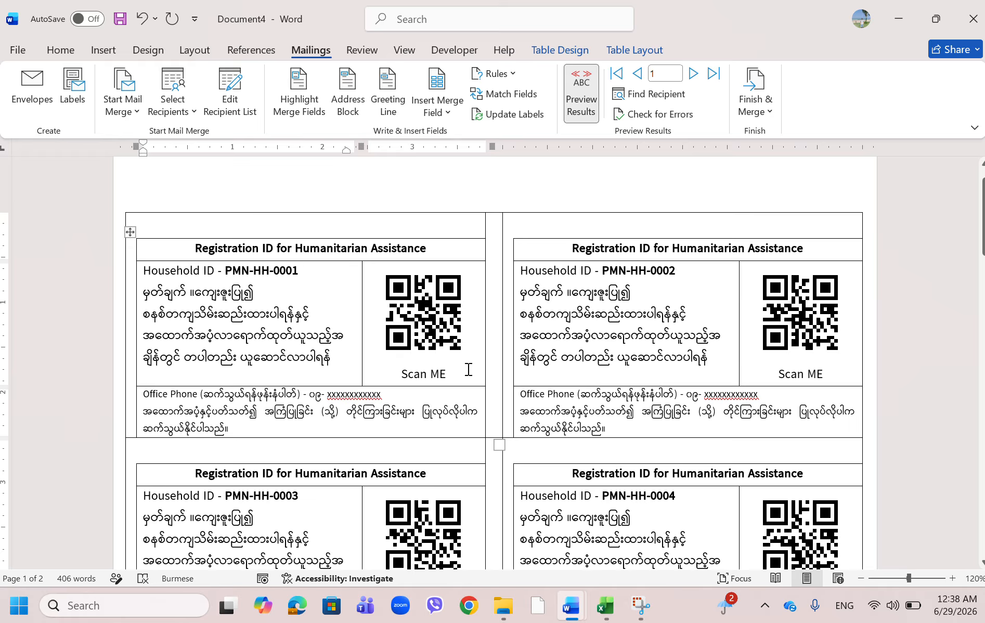
scroll(338, 332, down, 3)
scroll(433, 348, up, 3)
click(665, 295)
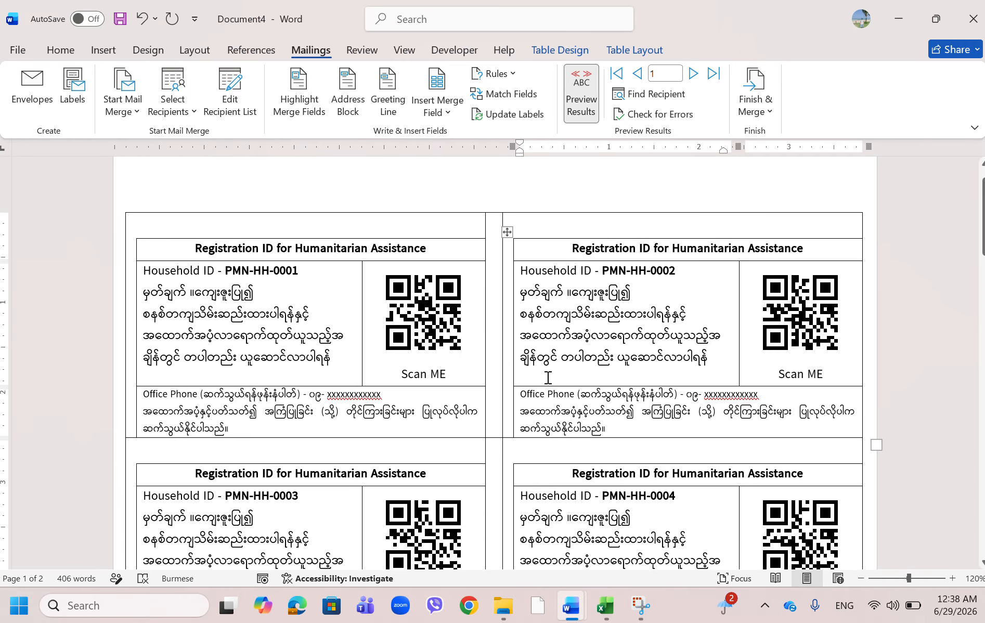
scroll(599, 384, up, 1)
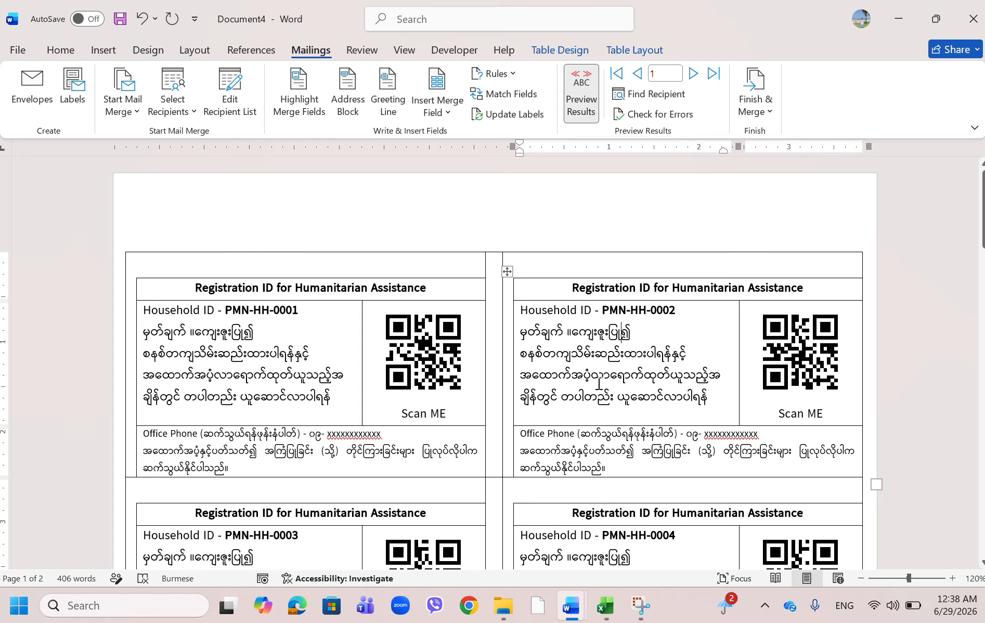
Step: Remove all borders from the outer table that holds the labels across the whole sheet
click(348, 352)
click(167, 245)
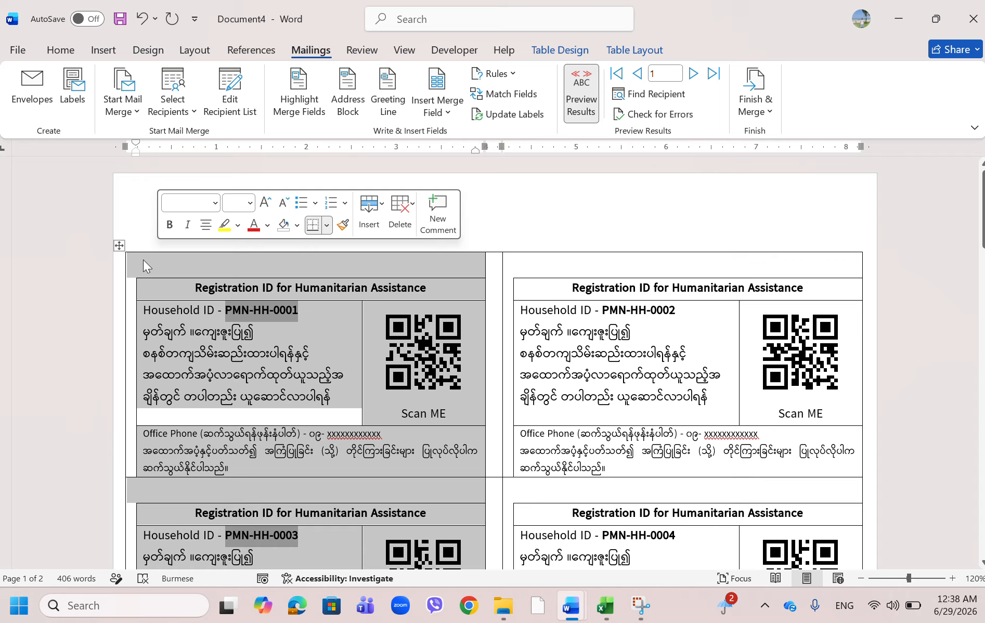
click(120, 245)
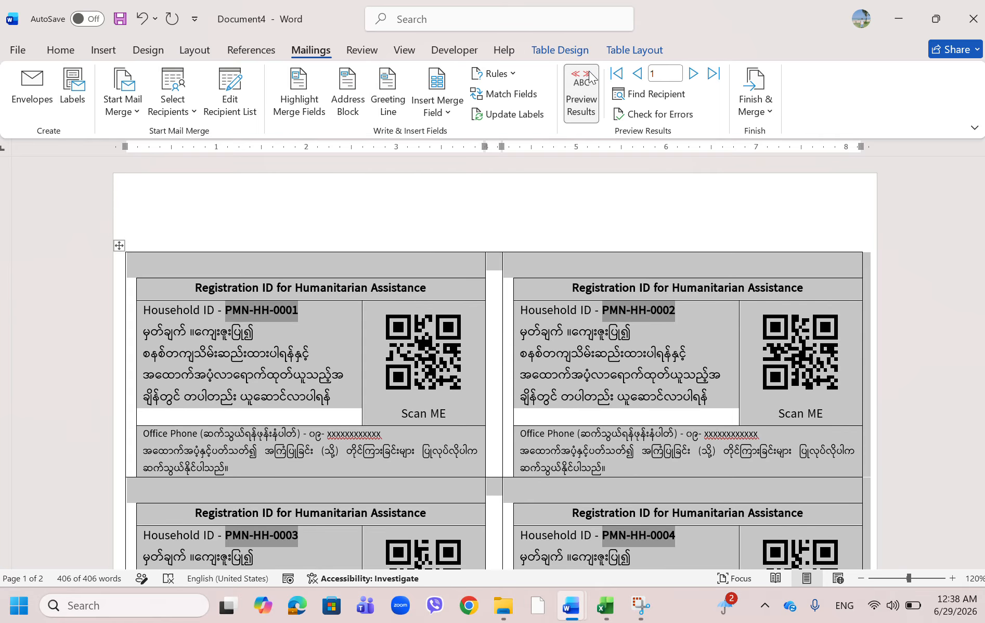
click(629, 55)
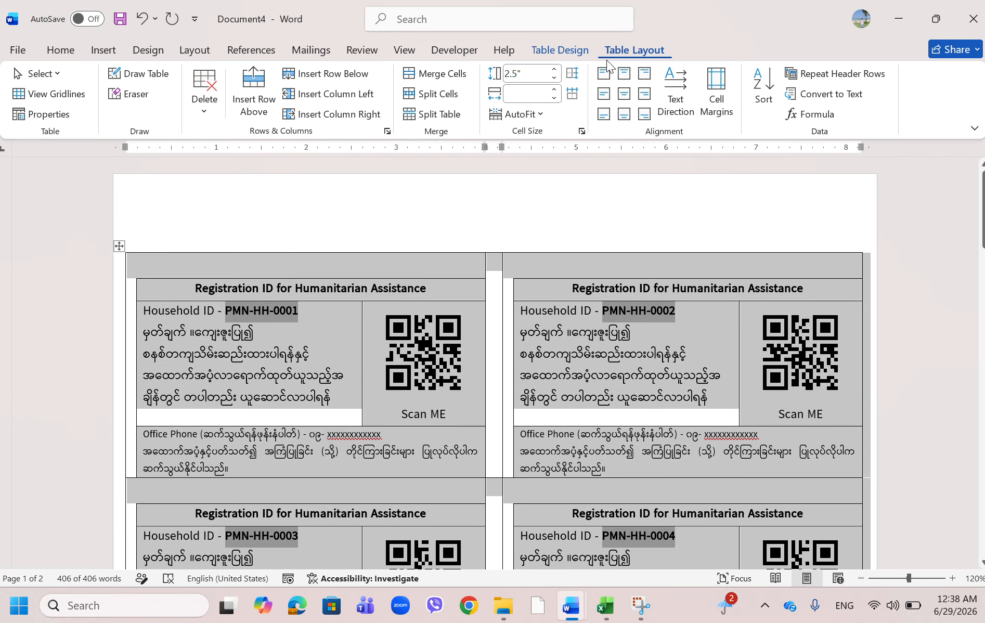
click(72, 54)
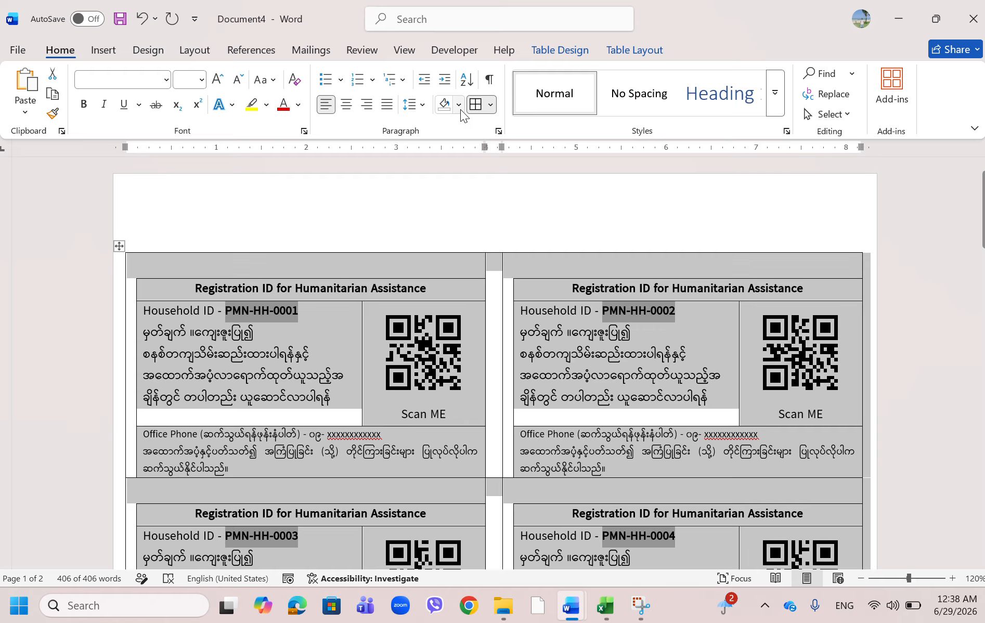
click(490, 105)
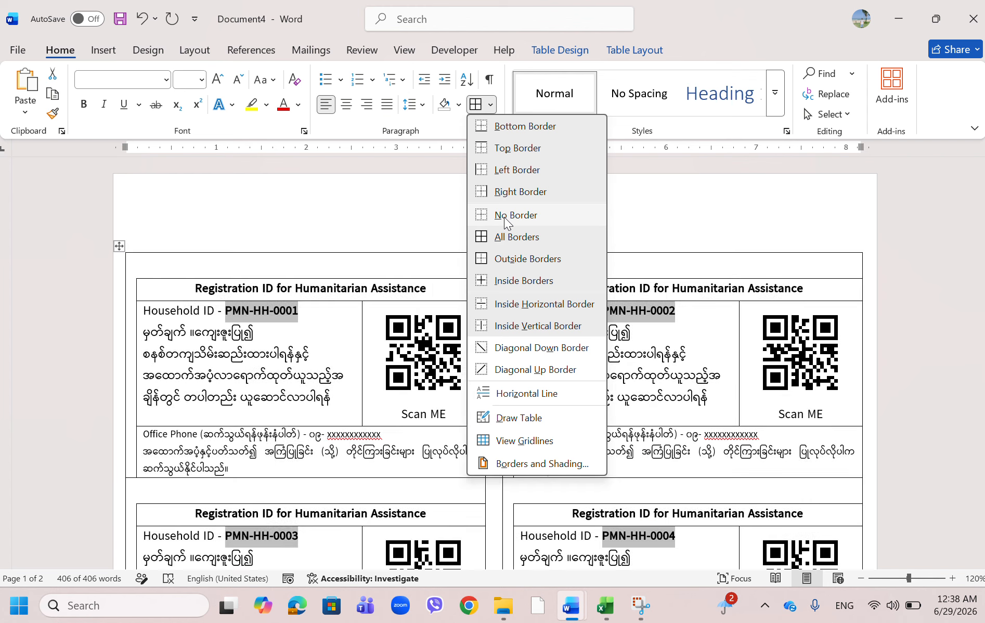
click(505, 219)
click(610, 402)
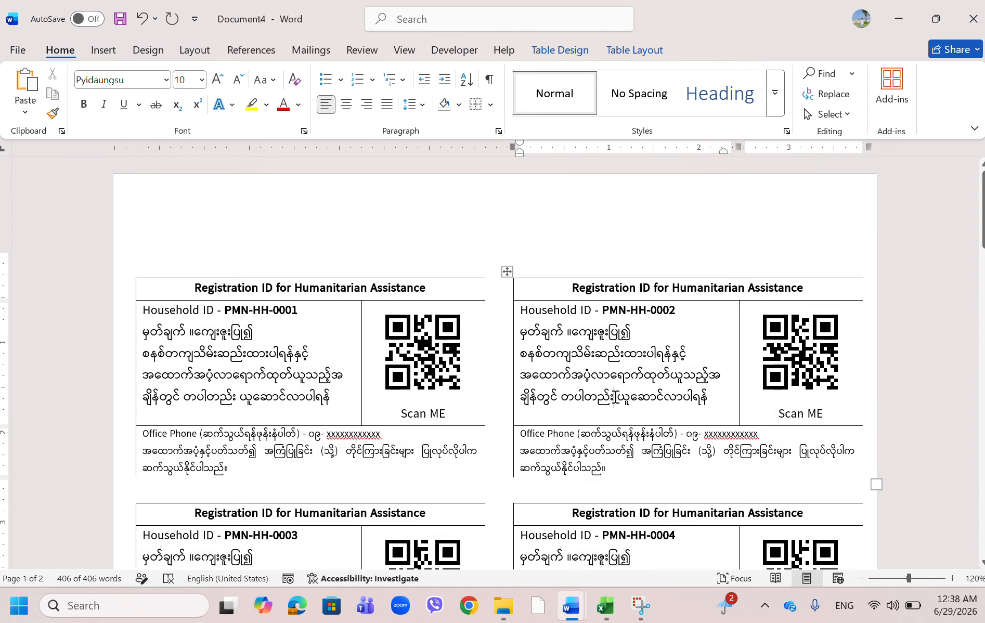
scroll(650, 395, down, 3)
scroll(681, 391, up, 2)
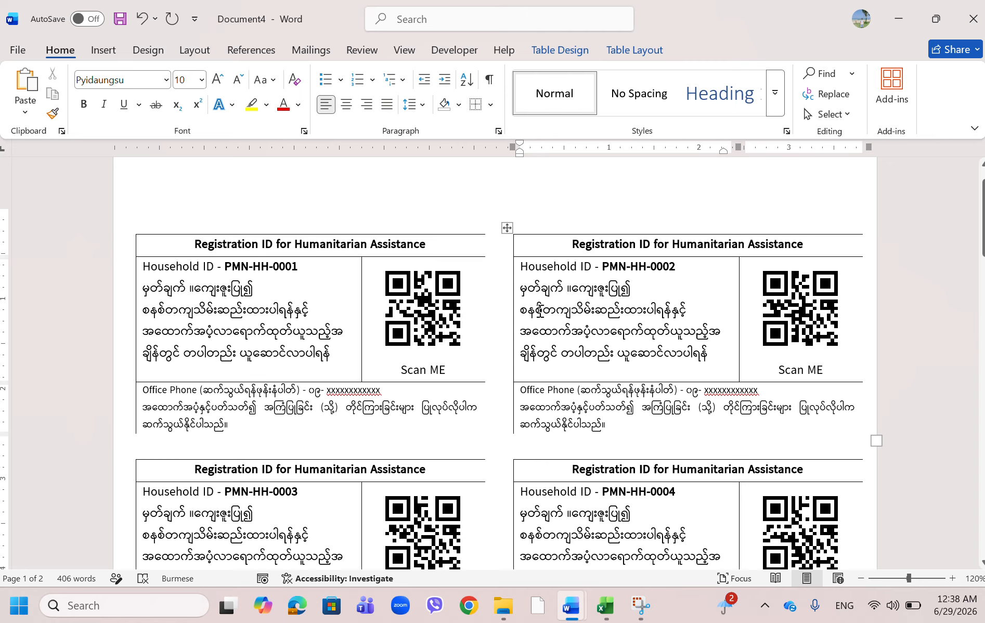
Step: Narrow the first label's inner table slightly so its right edge sits inside the label cell
click(456, 379)
drag(497, 440, 477, 429)
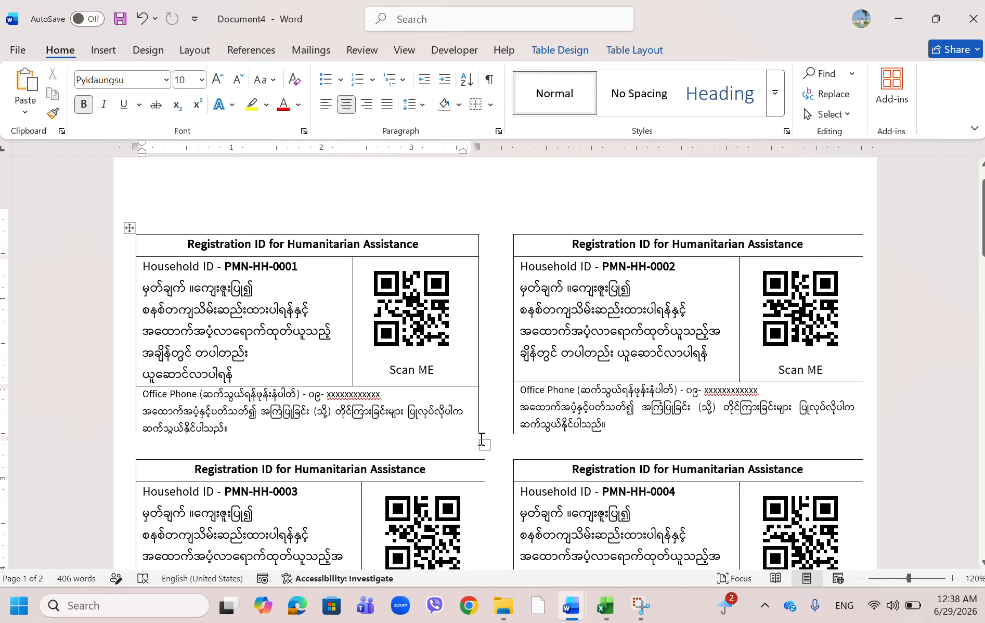
drag(477, 435, 481, 433)
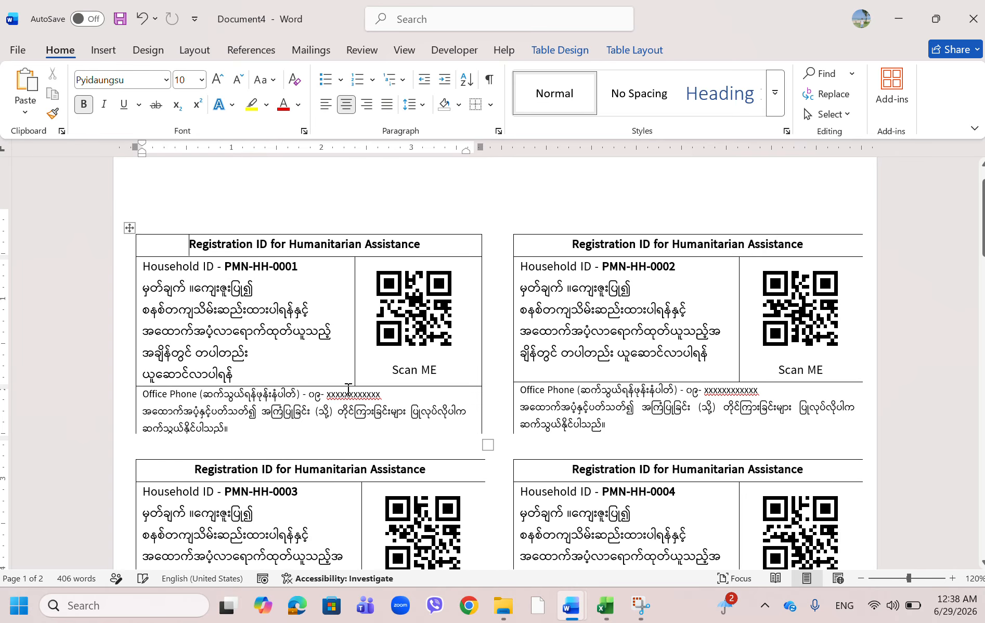
Step: Reduce the Burmese note below the household ID in the first label to font size 9
drag(237, 374, 143, 289)
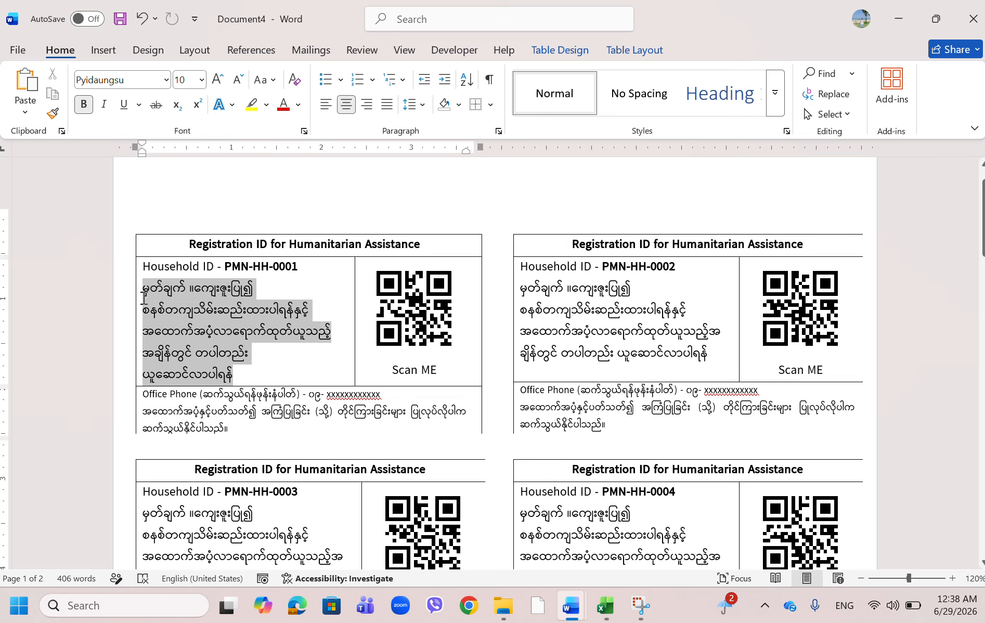
click(238, 79)
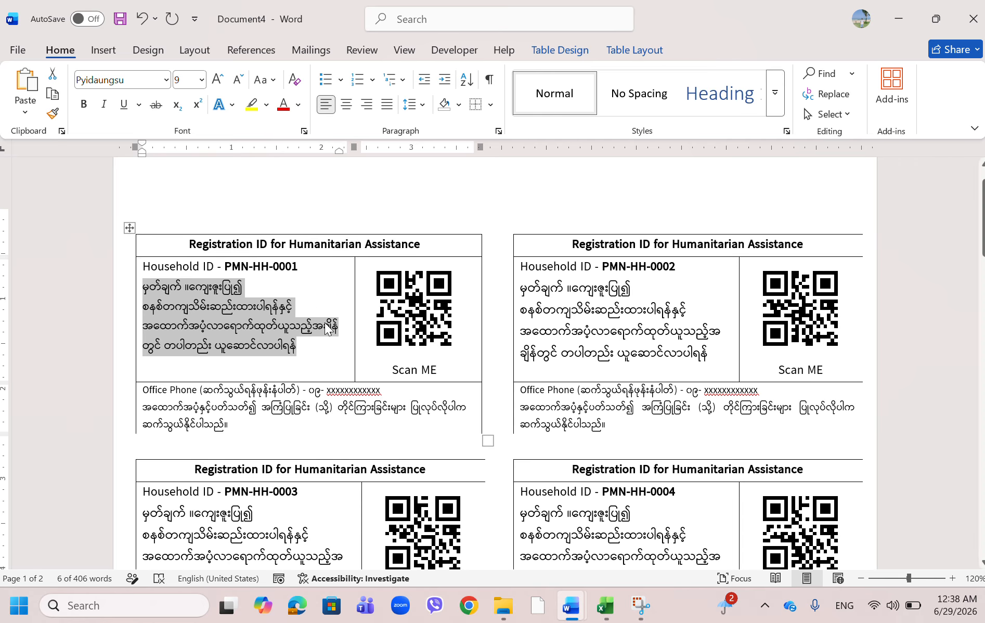
click(309, 365)
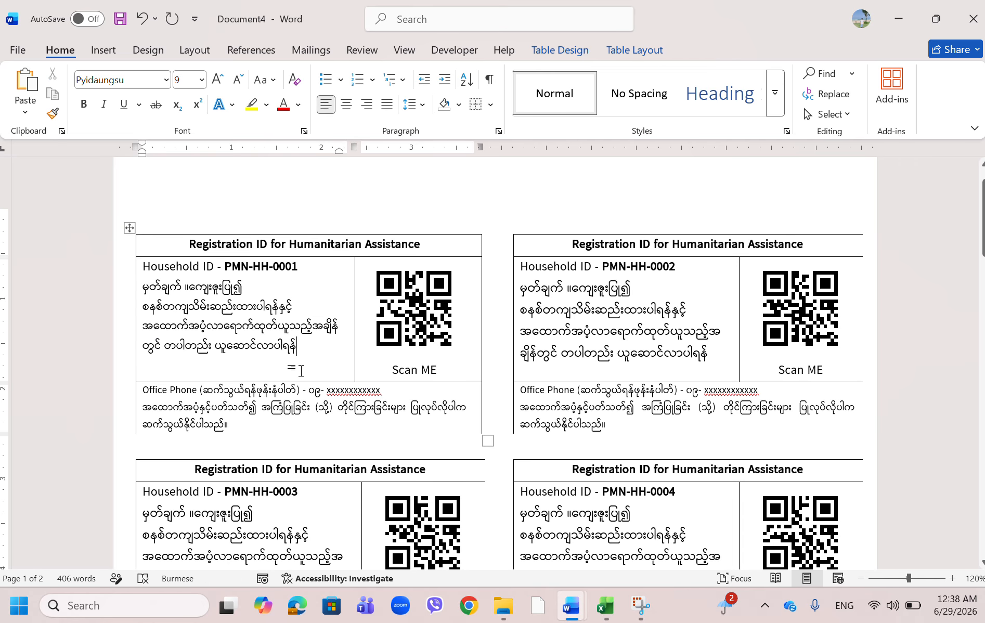
Step: Fine-tune the width of the first label's inner table to fit the smaller note text
mouse_move(487, 439)
mouse_down()
mouse_move(482, 419)
mouse_move(480, 434)
mouse_up()
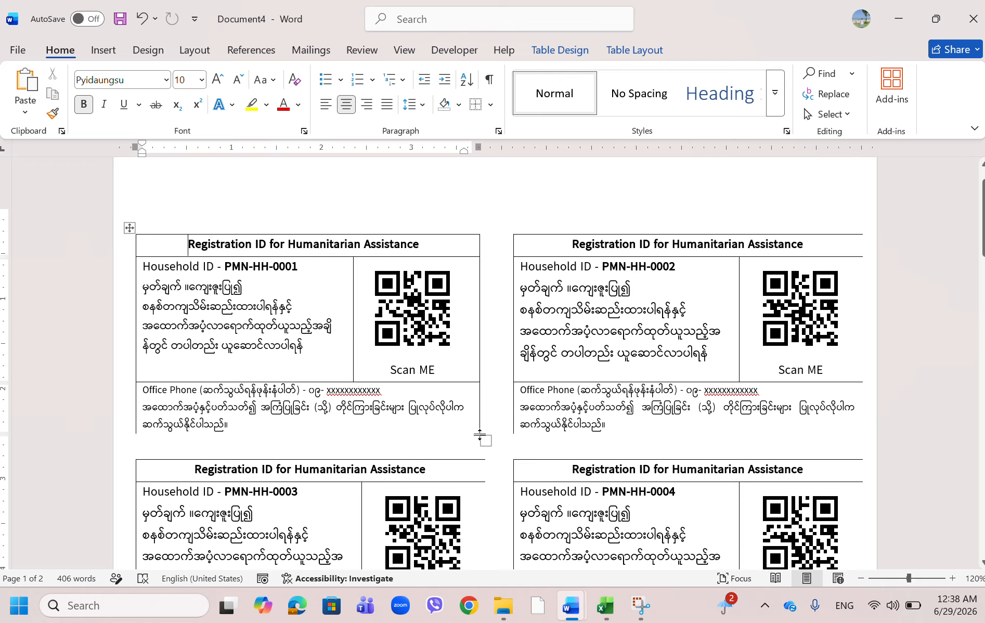
drag(484, 440, 482, 434)
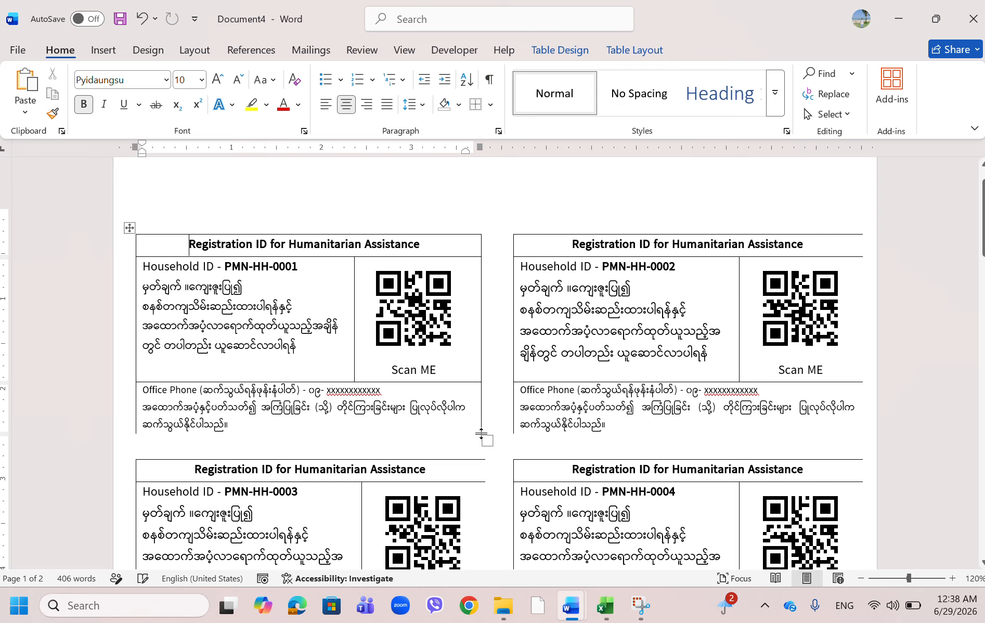
click(326, 427)
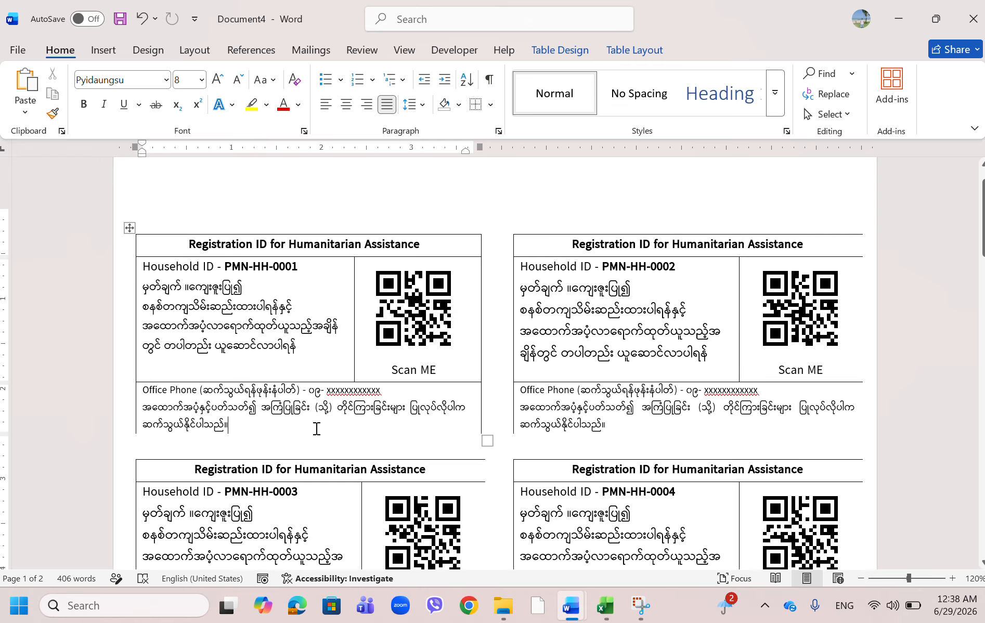
click(367, 377)
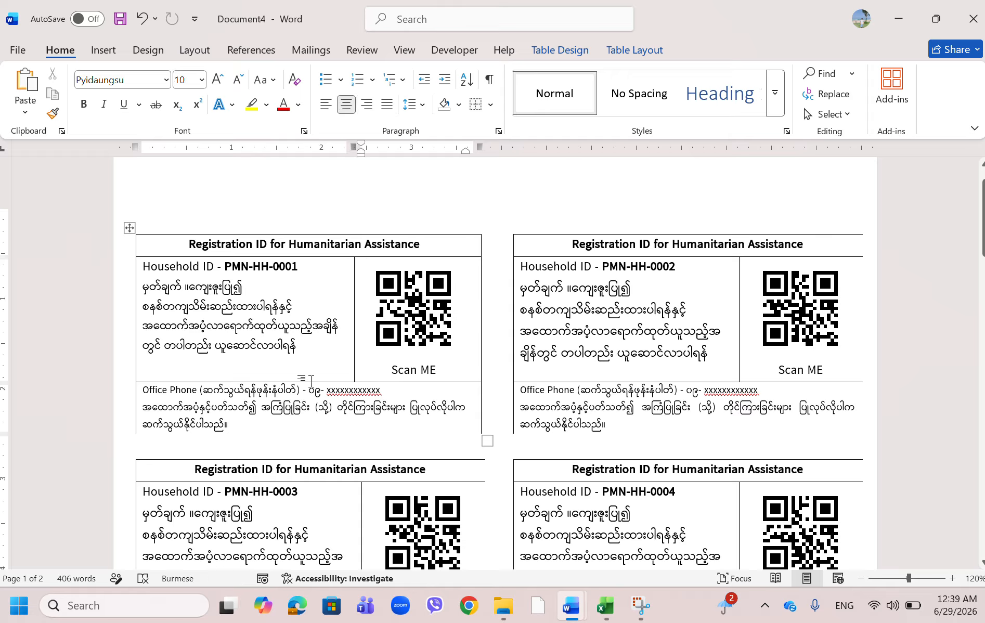
Step: Scale the HHID QR code in the first label to 92%
drag(311, 382, 317, 361)
click(420, 312)
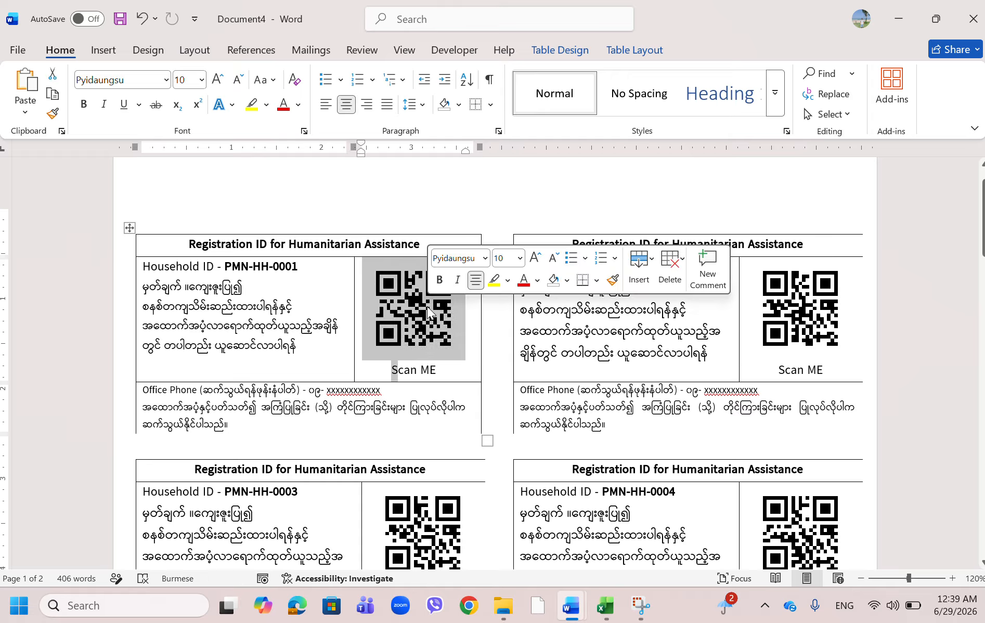
right_click(419, 311)
click(476, 440)
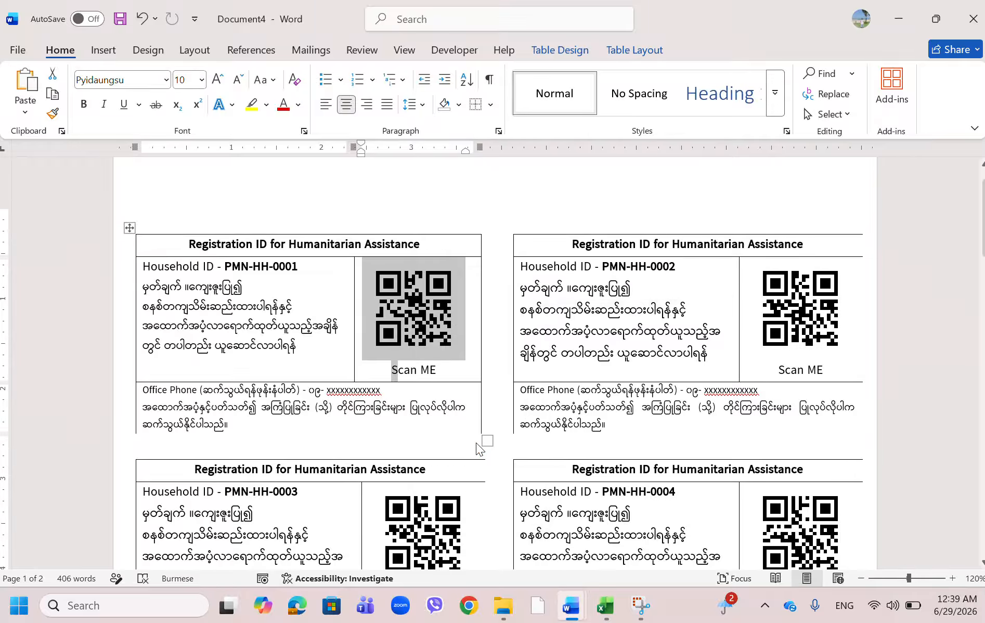
click(254, 487)
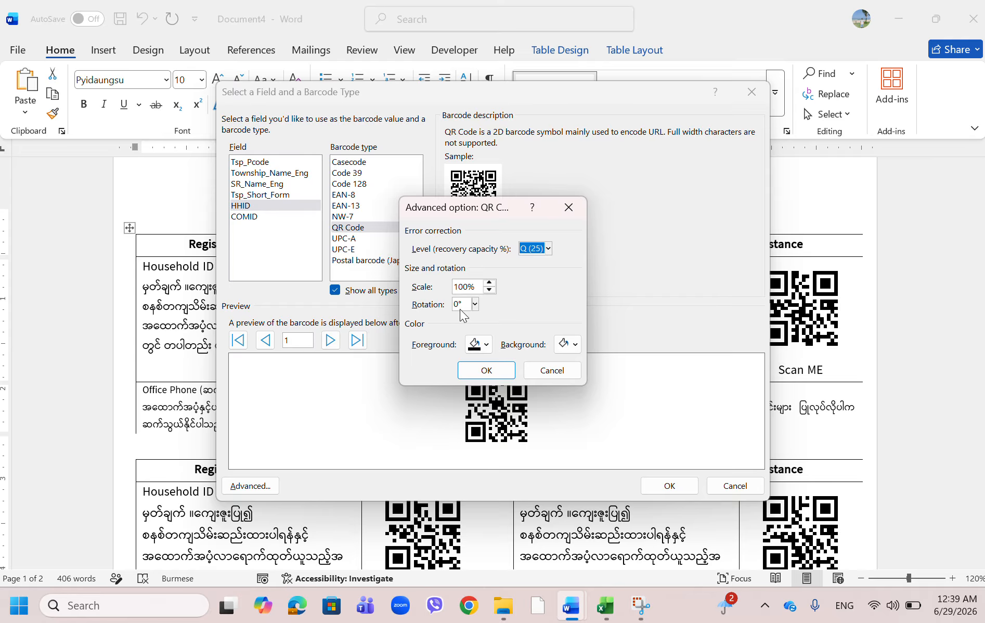
click(489, 289)
click(489, 290)
click(489, 290)
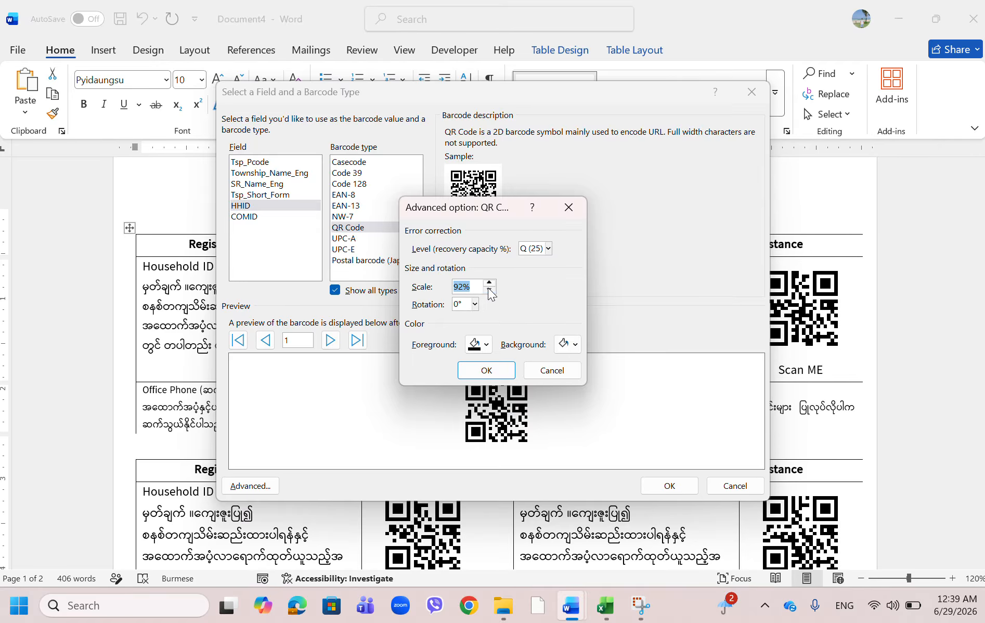
click(494, 370)
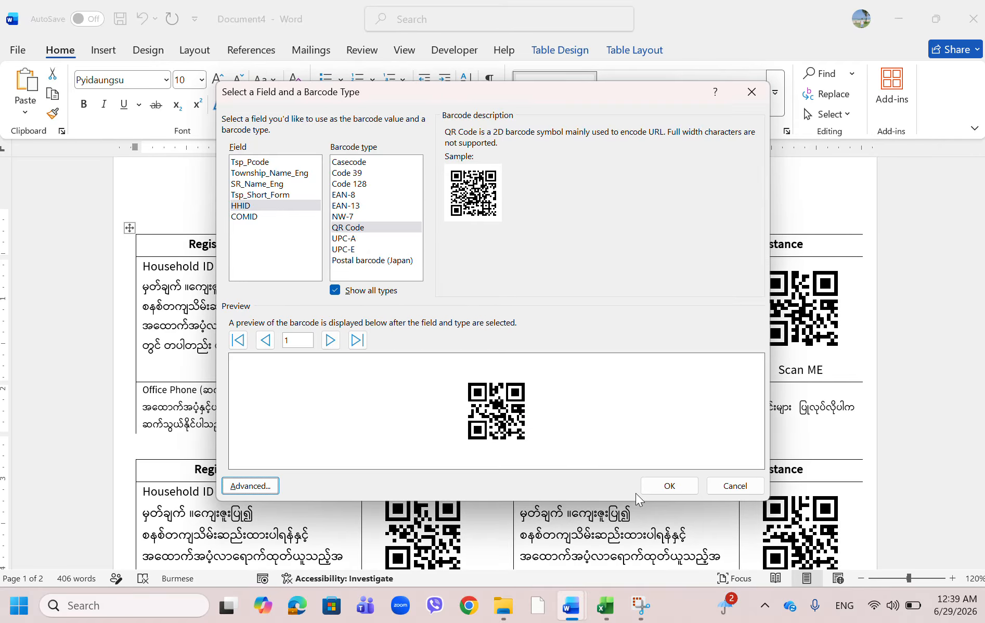
click(650, 488)
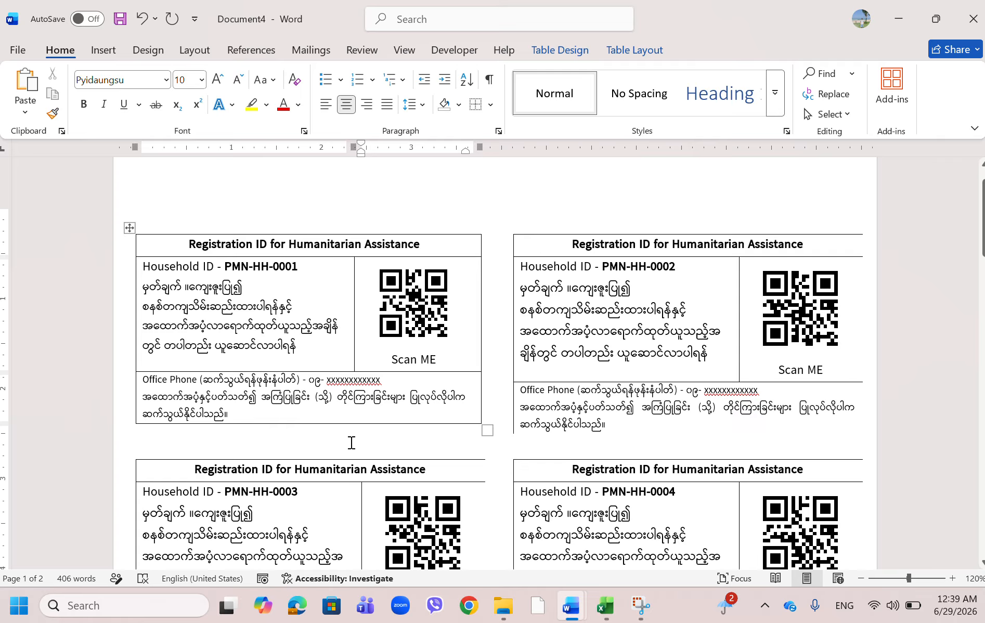
Step: Update the labels so the first label's narrower table and smaller QR code are copied to every label
click(312, 52)
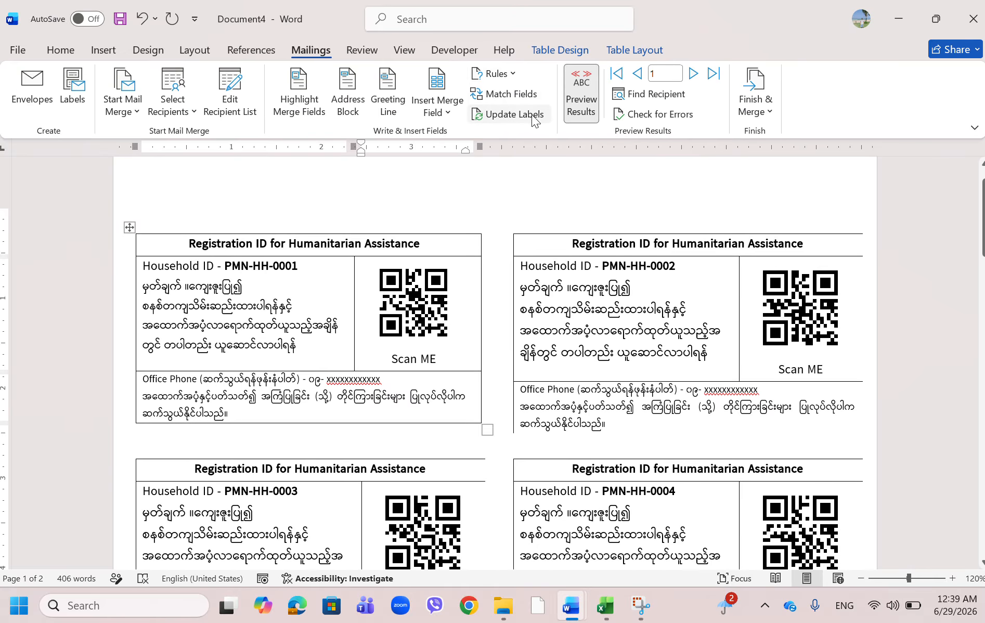
click(534, 120)
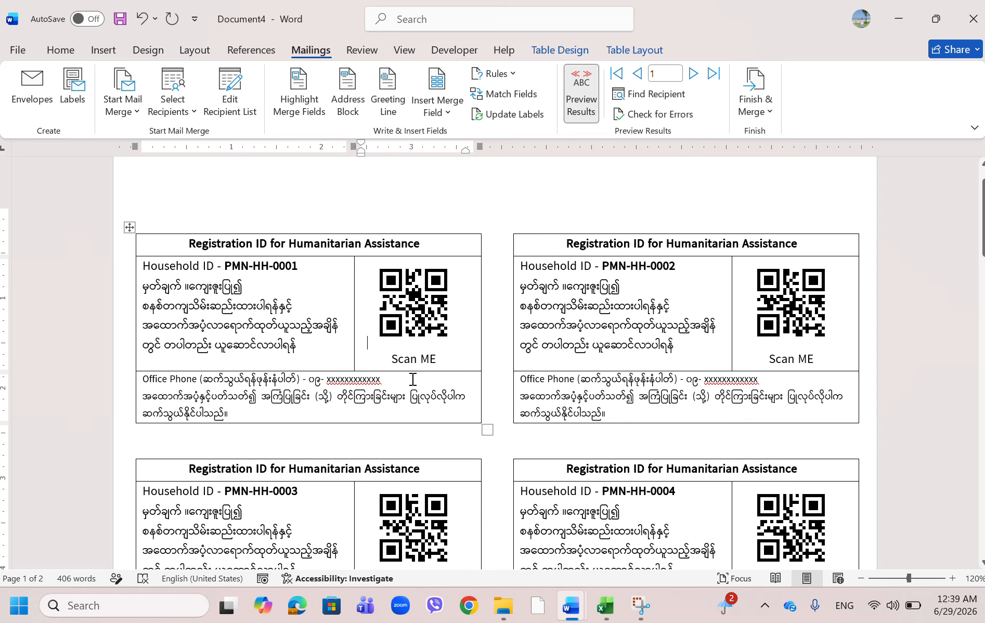
scroll(413, 379, down, 5)
scroll(404, 372, up, 5)
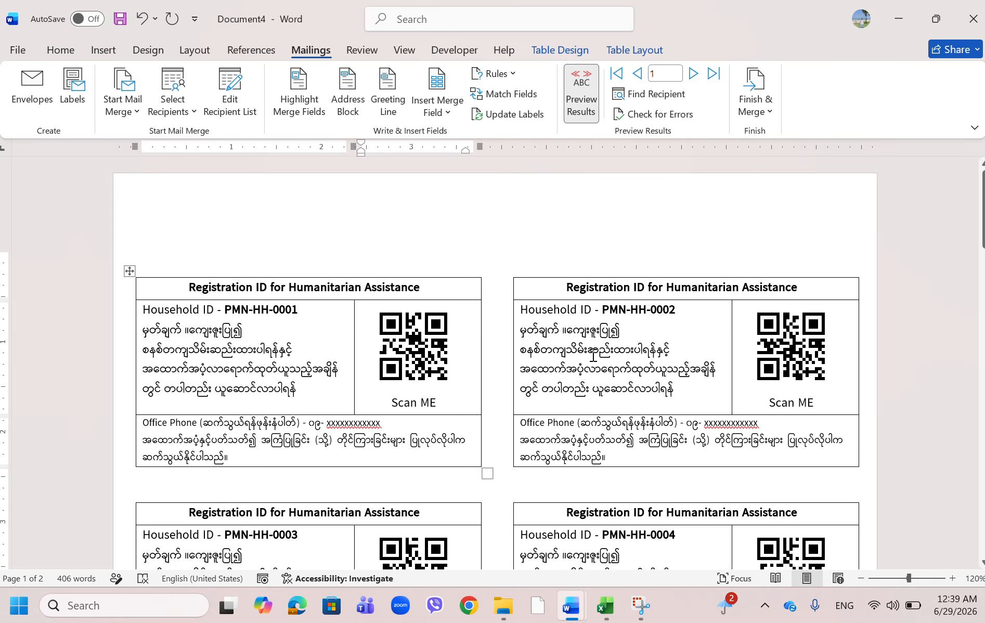
Step: Examine the borders, note text and QR codes of the labels across the sheet
scroll(326, 356, down, 3)
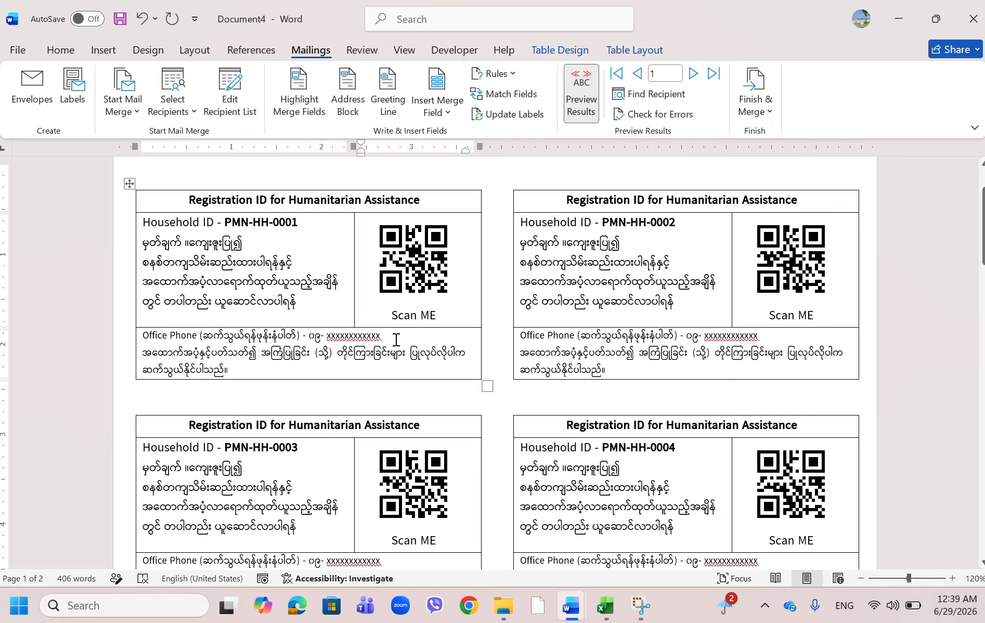
scroll(354, 336, up, 3)
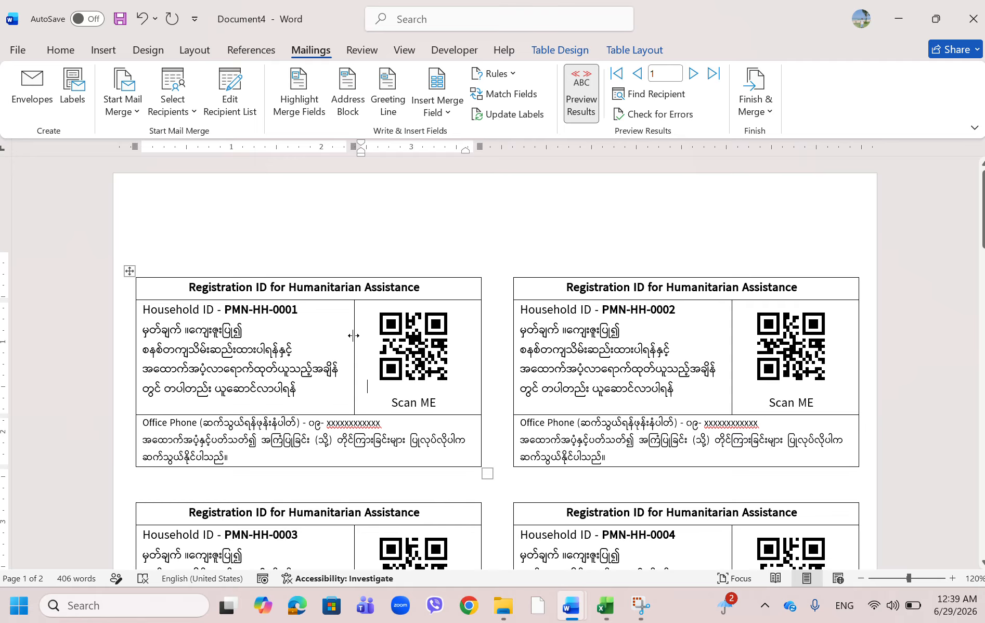
scroll(353, 336, down, 4)
scroll(353, 336, up, 3)
scroll(352, 336, down, 6)
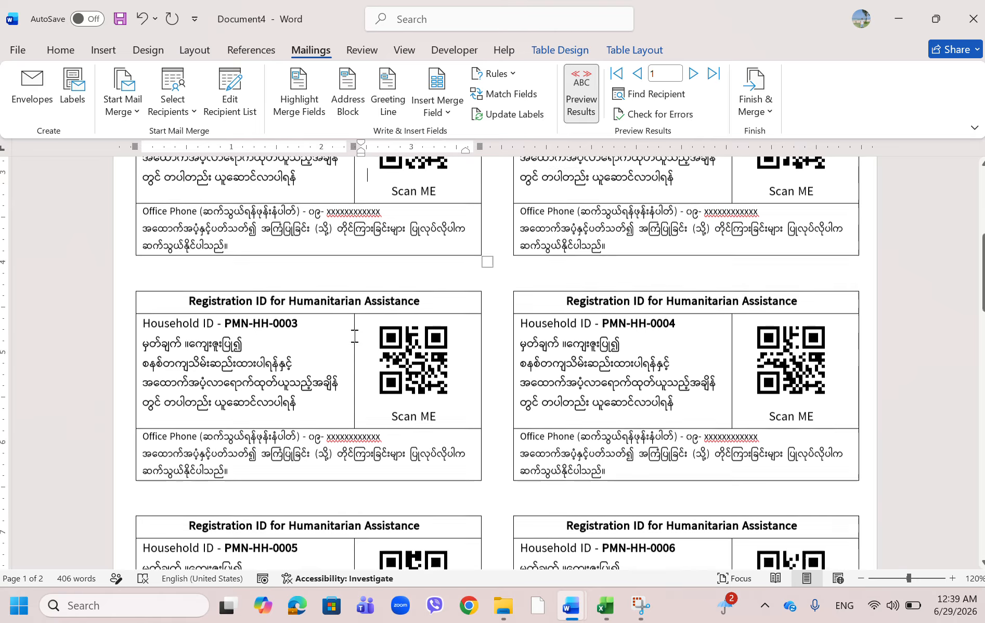
scroll(353, 336, up, 7)
scroll(355, 336, down, 4)
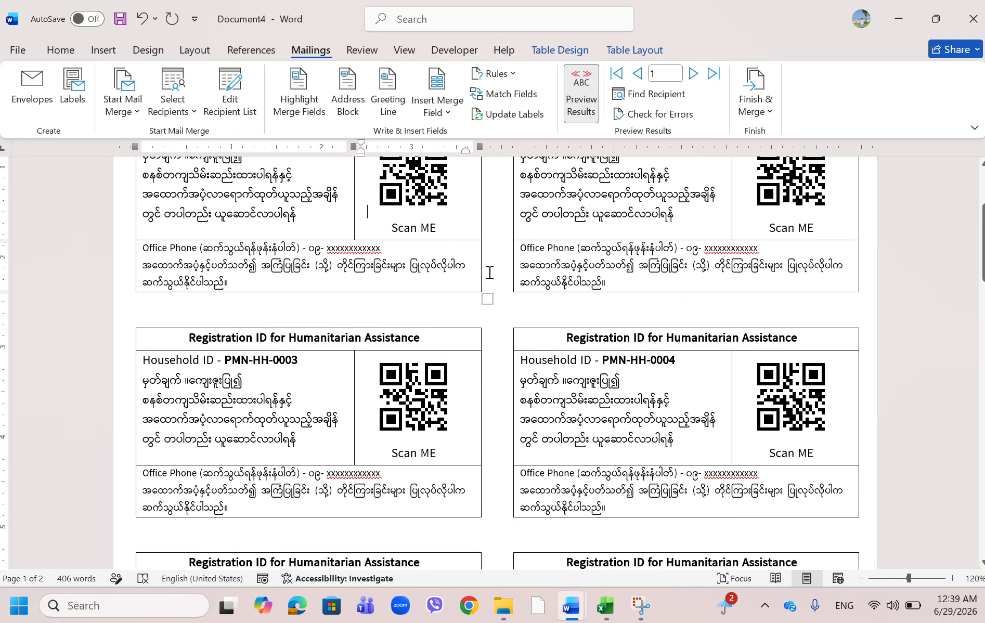
scroll(489, 273, down, 10)
scroll(500, 323, down, 3)
scroll(500, 322, up, 10)
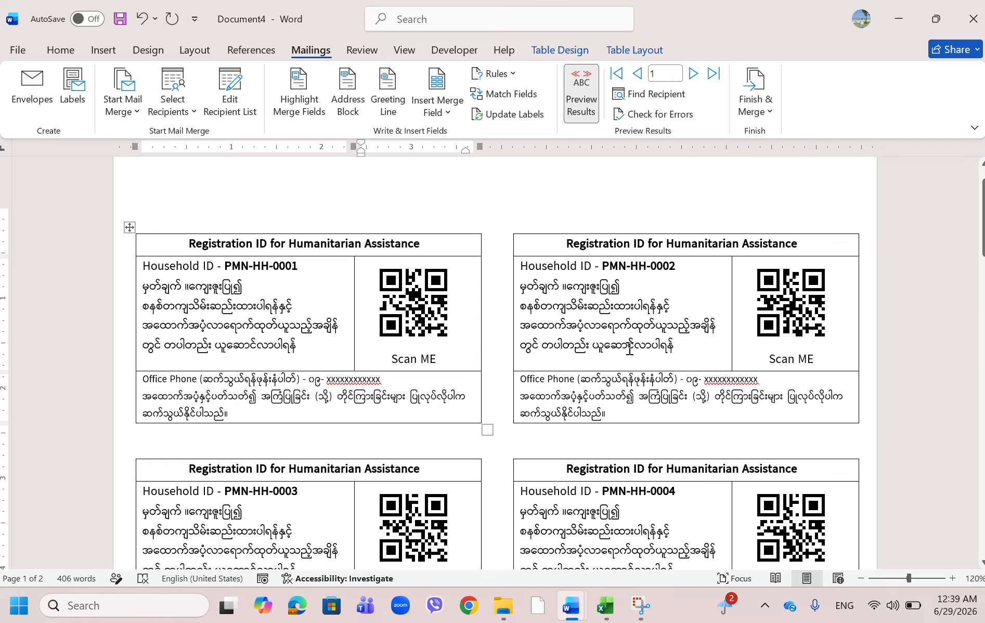
click(300, 405)
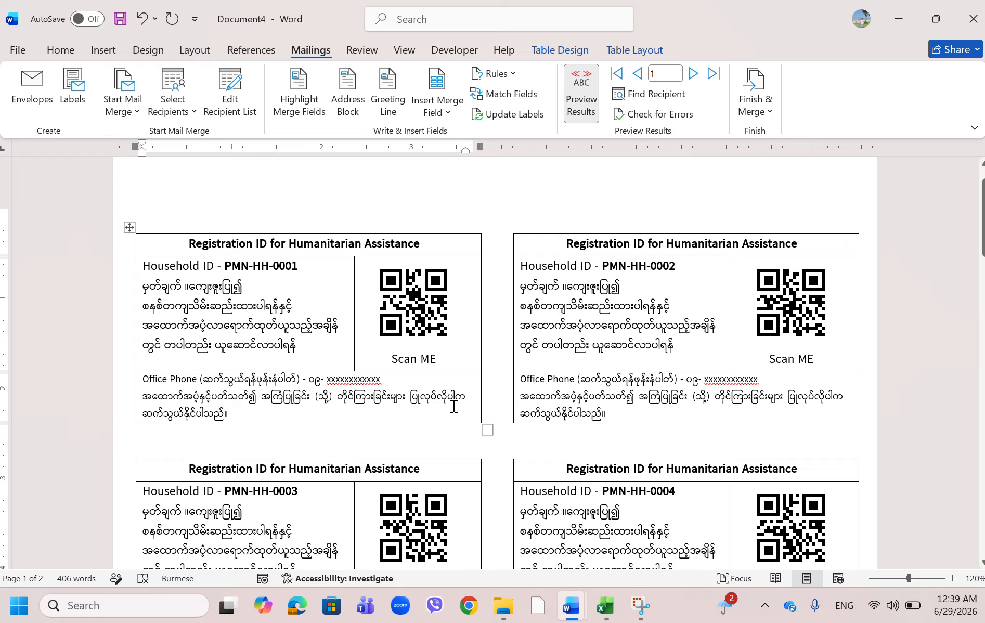
click(17, 51)
click(17, 56)
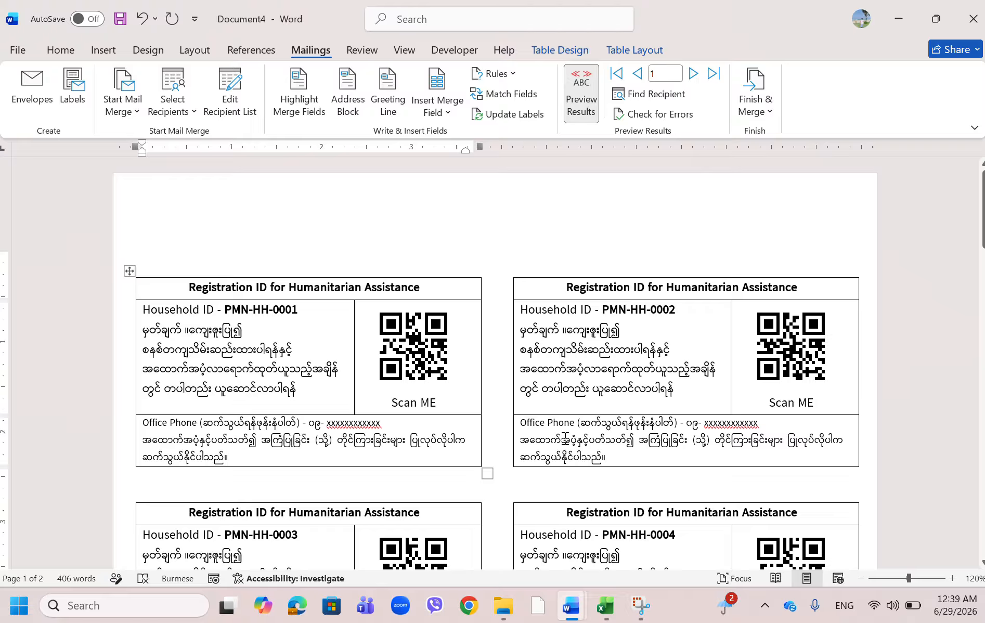
drag(624, 460, 526, 424)
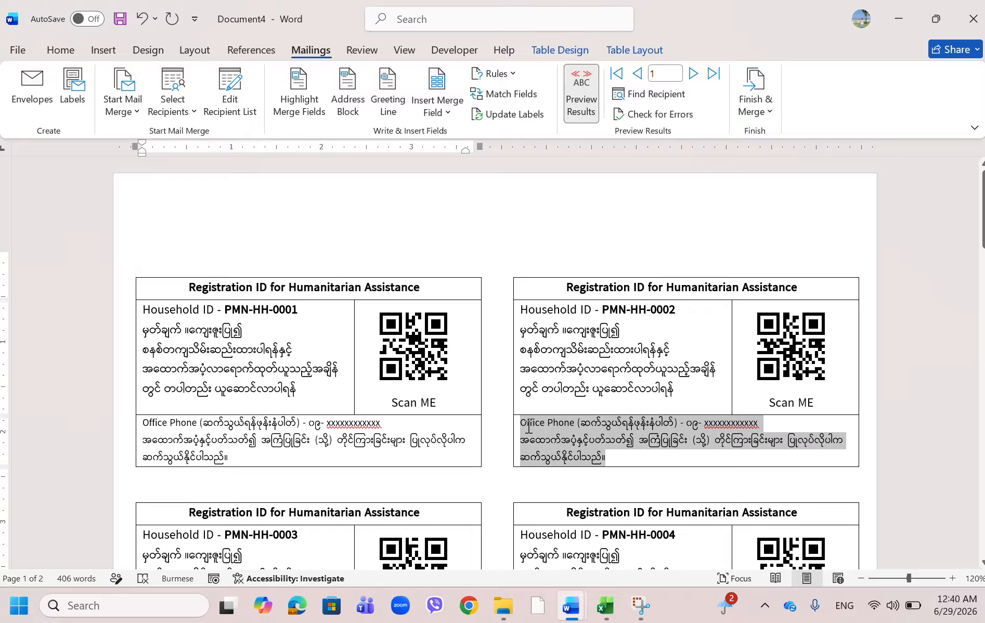
click(318, 400)
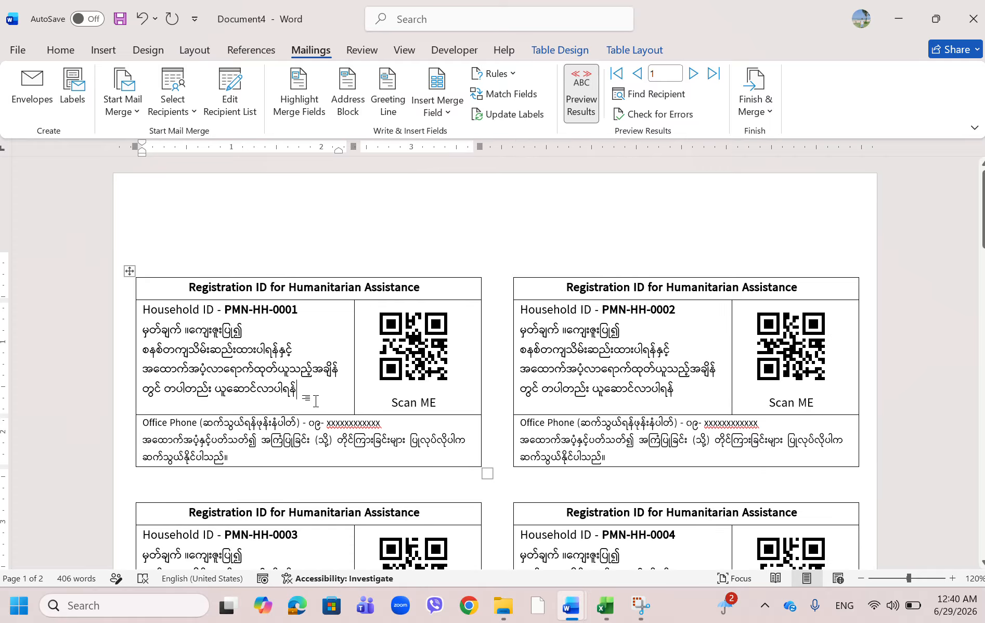
click(295, 456)
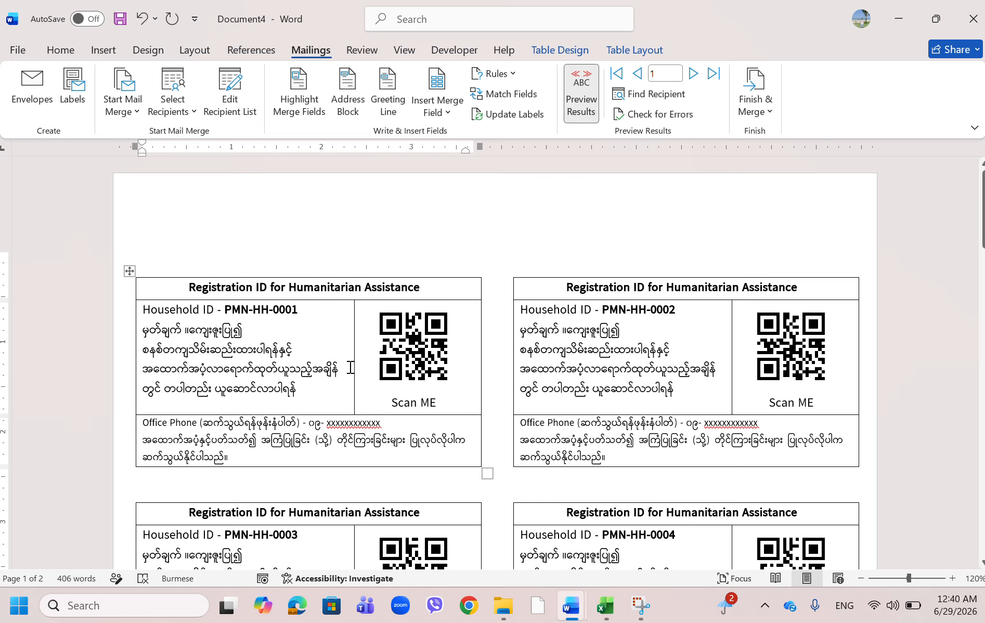
click(310, 383)
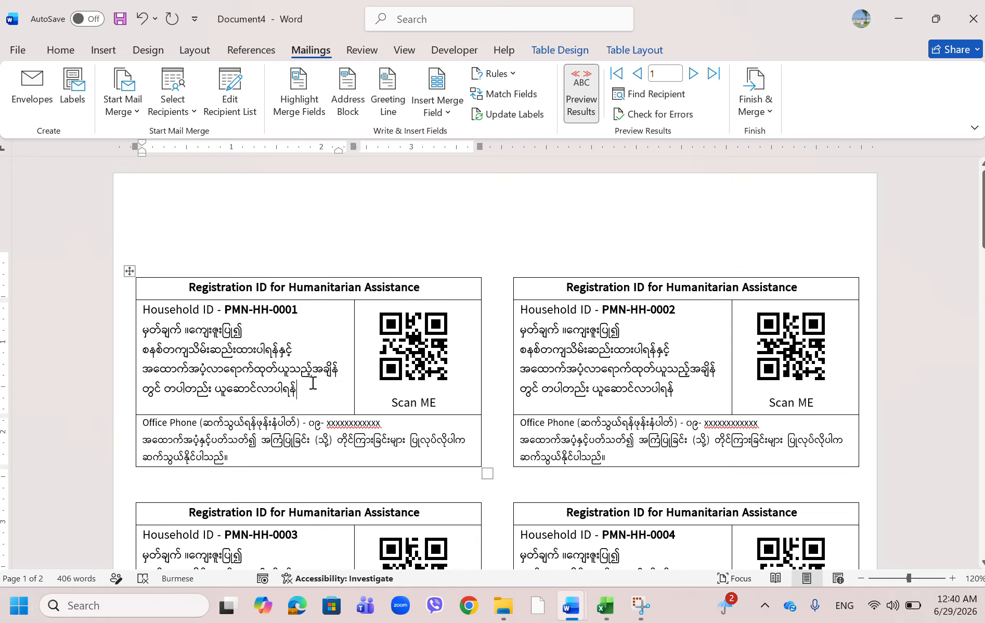